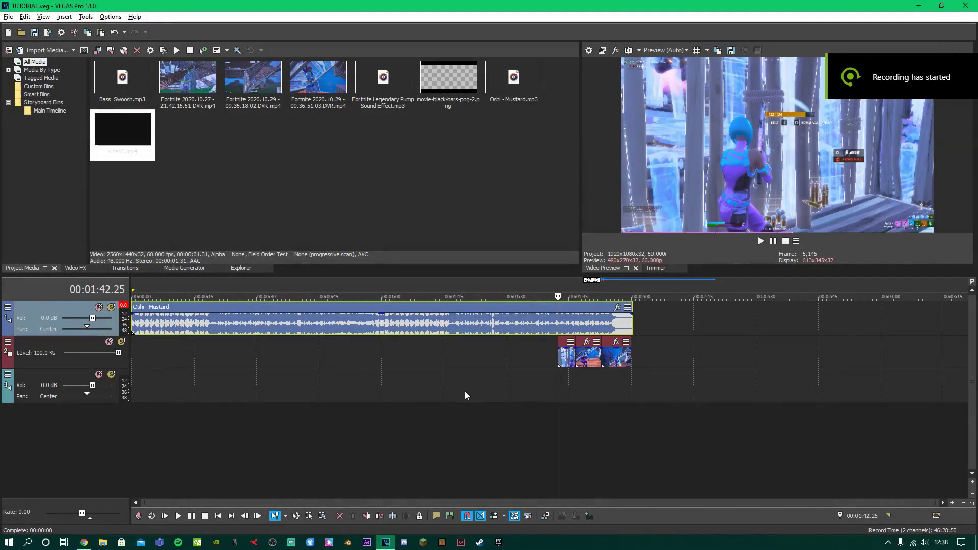
{"action": "scroll", "coordinate": [444, 390], "scroll_direction": "up", "scroll_amount": 1}
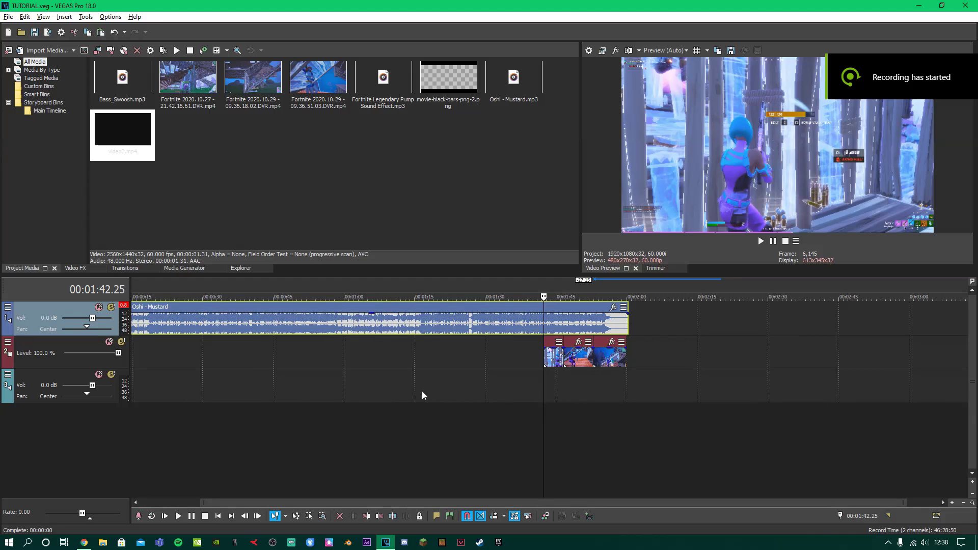
{"action": "scroll", "coordinate": [422, 393], "scroll_direction": "up", "scroll_amount": 2}
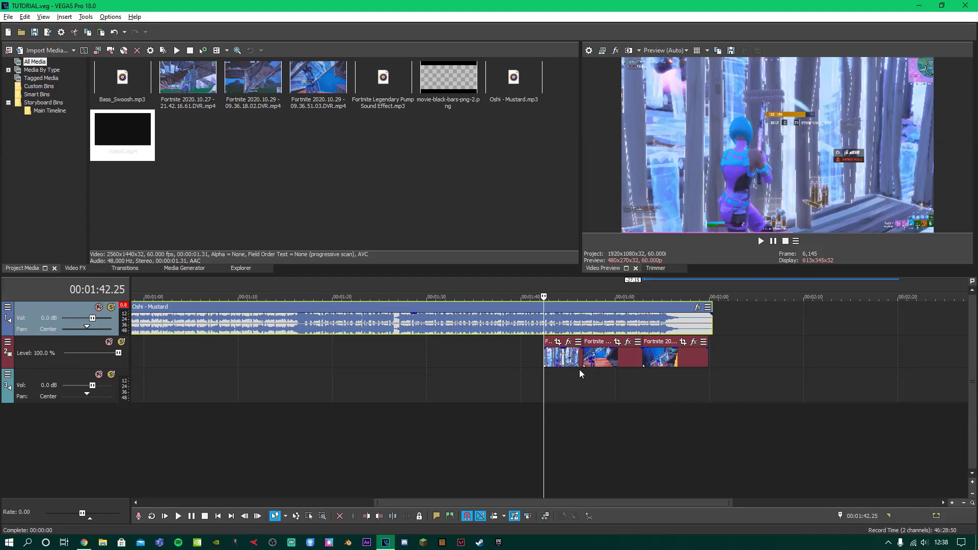
{"action": "scroll", "coordinate": [577, 371], "scroll_direction": "down", "scroll_amount": 2}
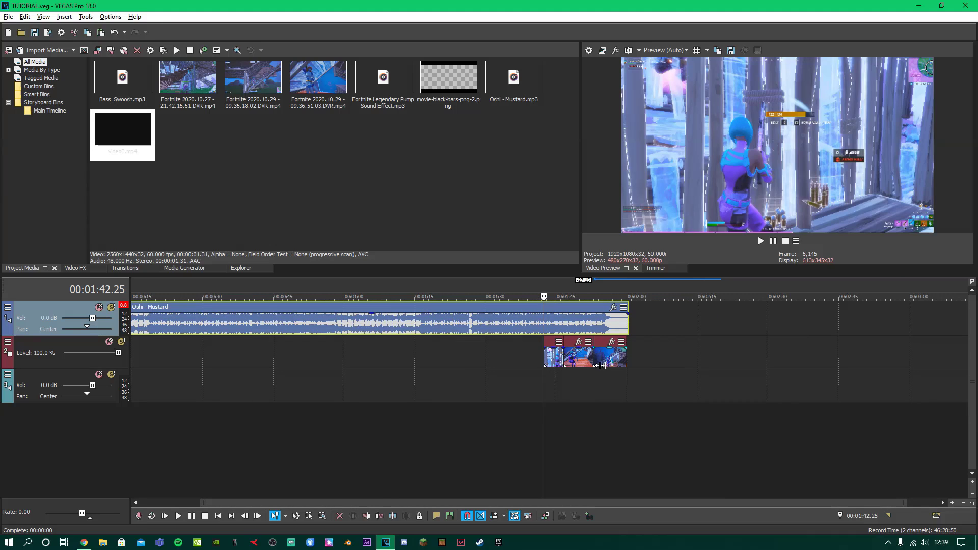
{"action": "scroll", "coordinate": [548, 372], "scroll_direction": "down", "scroll_amount": 1}
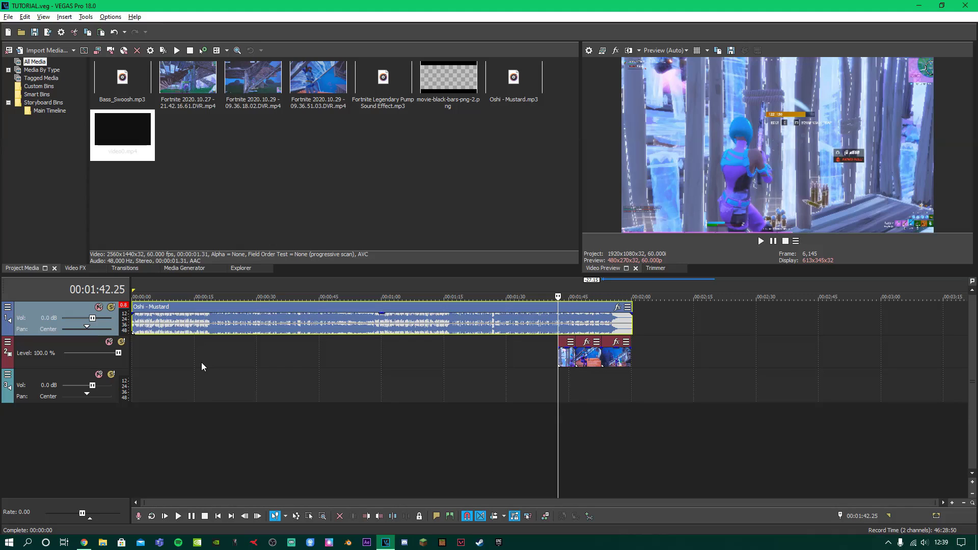
Play the Oshi - Mustard song from around 17 seconds to listen to its beat drop.
{"action": "left_click", "coordinate": [186, 359]}
{"action": "scroll", "coordinate": [187, 360], "scroll_direction": "up", "scroll_amount": 3}
{"action": "left_click", "coordinate": [296, 350]}
{"action": "key", "text": "space"}
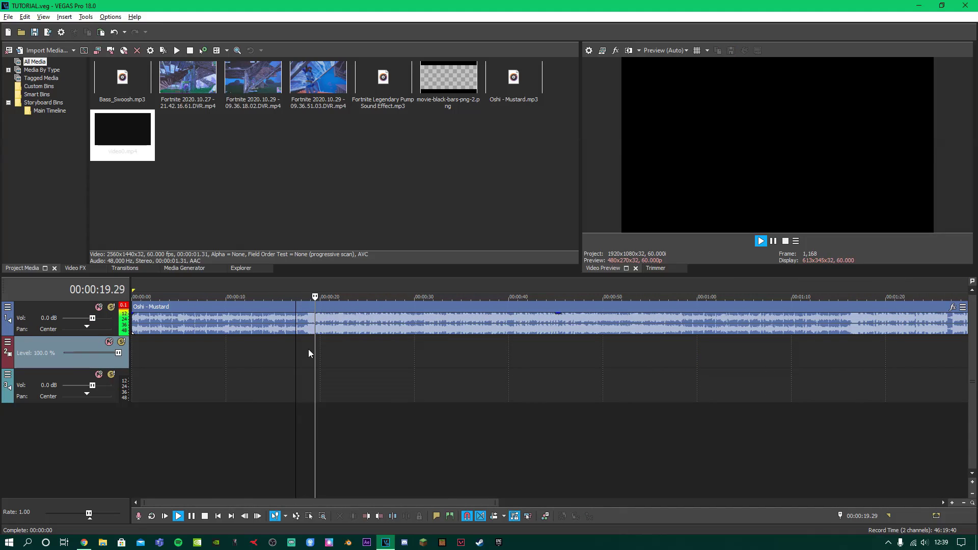
{"action": "scroll", "coordinate": [324, 354], "scroll_direction": "down", "scroll_amount": 3}
{"action": "key", "text": "space"}
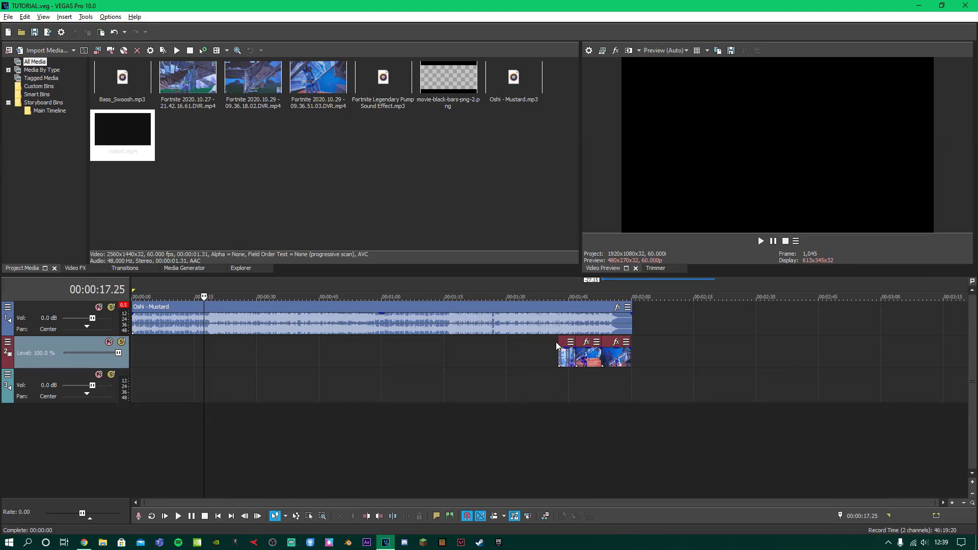
Play back the three gameplay clips at the end of the timeline, starting from 00:01:42.25.
{"action": "left_click", "coordinate": [571, 379]}
{"action": "key", "text": "space"}
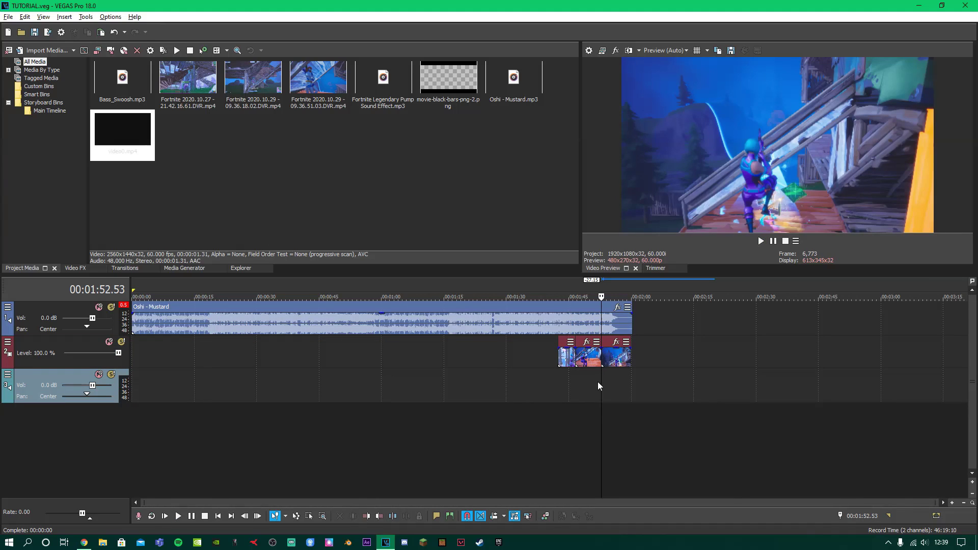
{"action": "left_click", "coordinate": [573, 382]}
{"action": "left_click", "coordinate": [558, 381]}
{"action": "scroll", "coordinate": [581, 381], "scroll_direction": "up", "scroll_amount": 3}
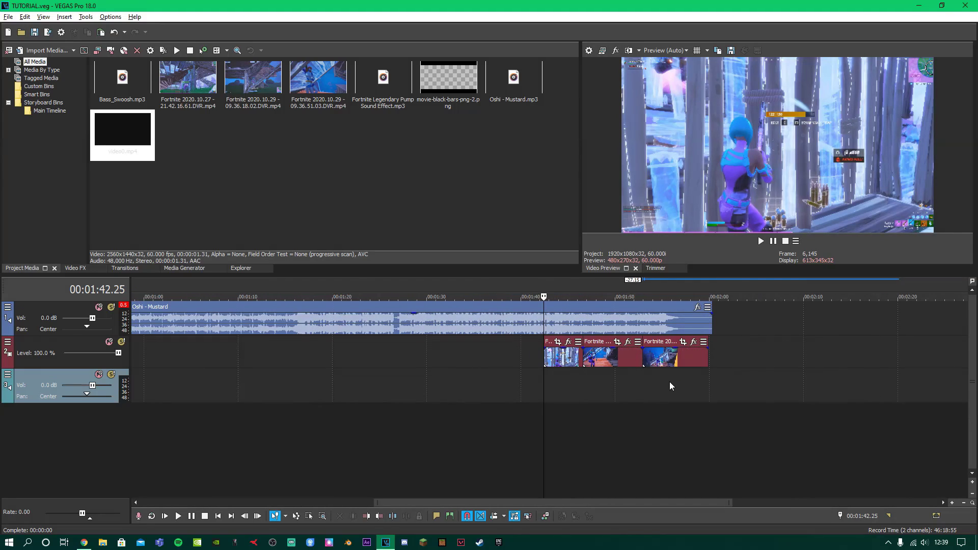
{"action": "scroll", "coordinate": [670, 381], "scroll_direction": "up", "scroll_amount": 2}
{"action": "scroll", "coordinate": [616, 361], "scroll_direction": "down", "scroll_amount": 2}
{"action": "left_click", "coordinate": [664, 357]}
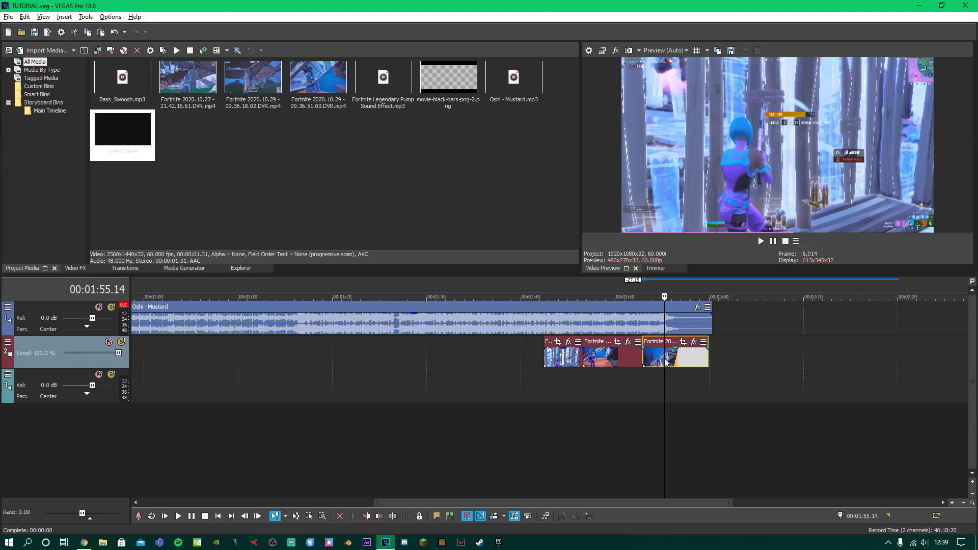
{"action": "left_click", "coordinate": [547, 377]}
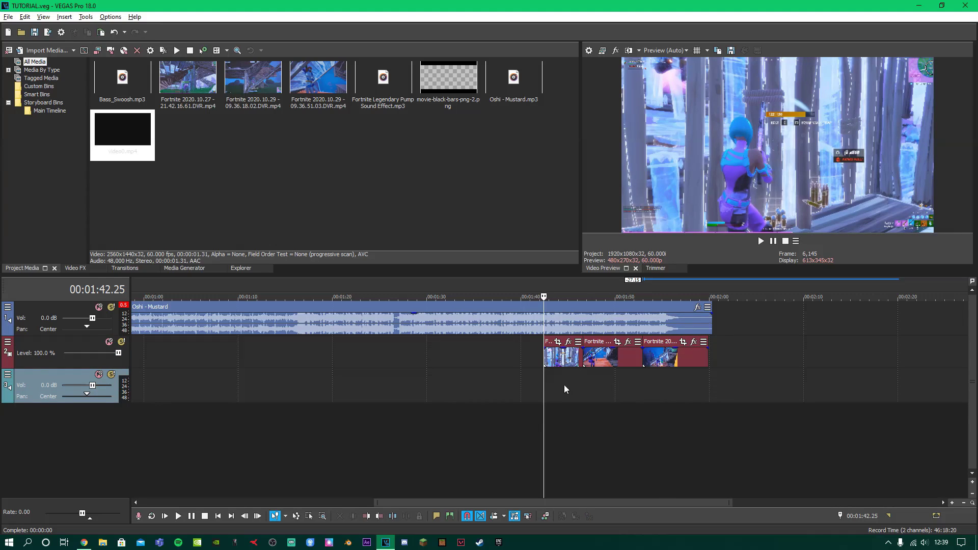
{"action": "scroll", "coordinate": [581, 388], "scroll_direction": "down", "scroll_amount": 2}
{"action": "key", "text": "space"}
{"action": "scroll", "coordinate": [598, 393], "scroll_direction": "up", "scroll_amount": 6}
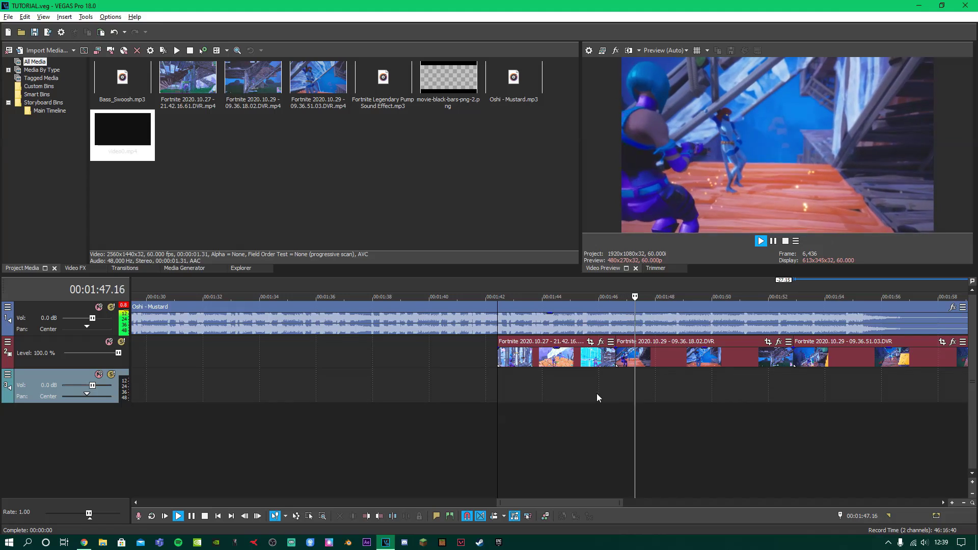
{"action": "scroll", "coordinate": [611, 395], "scroll_direction": "down", "scroll_amount": 3}
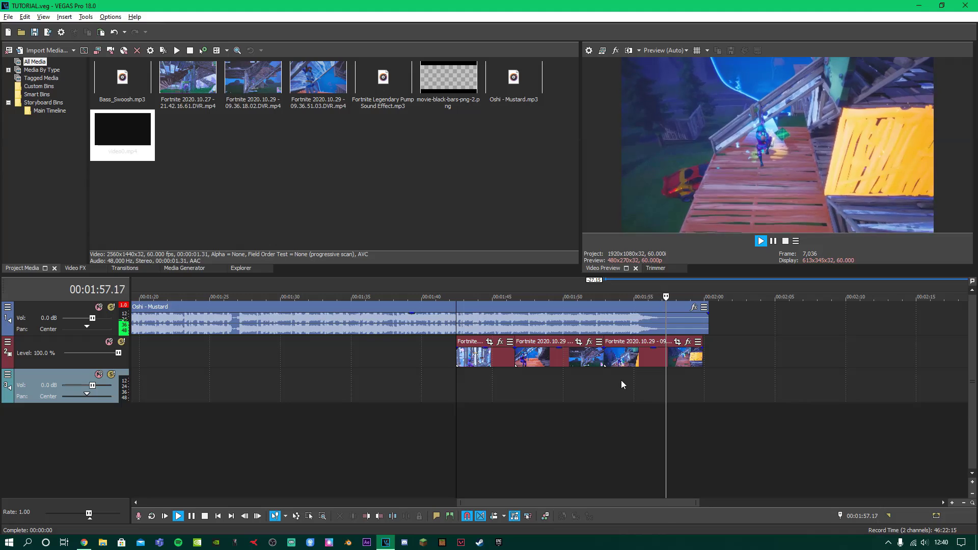
{"action": "key", "text": "space"}
{"action": "scroll", "coordinate": [622, 380], "scroll_direction": "down", "scroll_amount": 4}
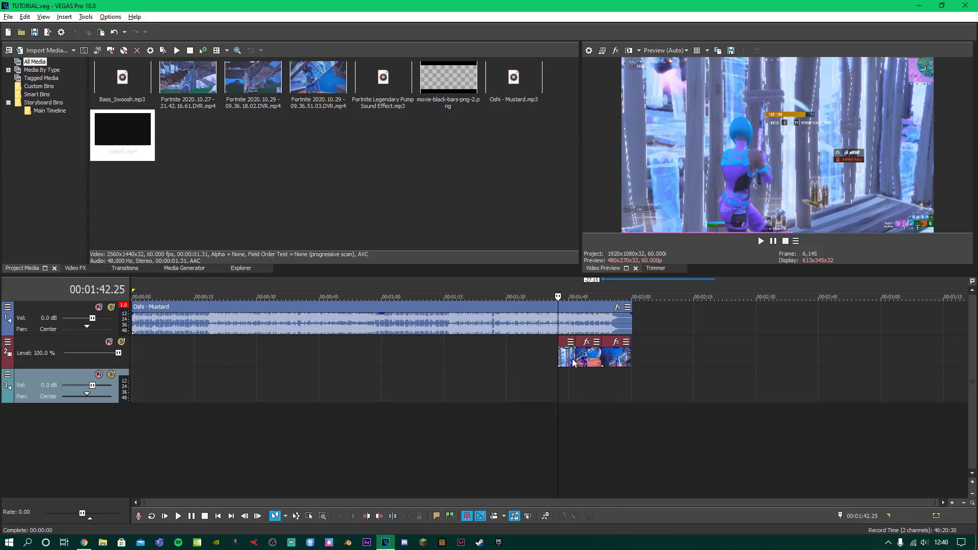
Move the first gameplay clip to about the 5-second point on the video track.
{"action": "left_click_drag", "start_coordinate": [573, 362], "coordinate": [159, 350]}
Listen around the song's beat drop and add a timeline marker on the beat at 00:00:19.20.
{"action": "left_click", "coordinate": [209, 346]}
{"action": "scroll", "coordinate": [332, 356], "scroll_direction": "up", "scroll_amount": 5}
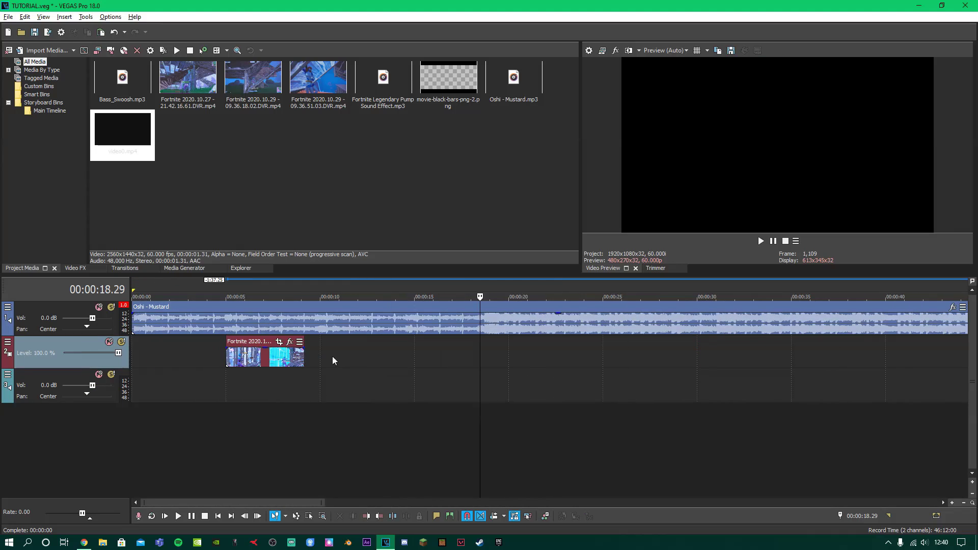
{"action": "scroll", "coordinate": [459, 352], "scroll_direction": "up", "scroll_amount": 3}
{"action": "left_click", "coordinate": [515, 349]}
{"action": "key", "text": "space"}
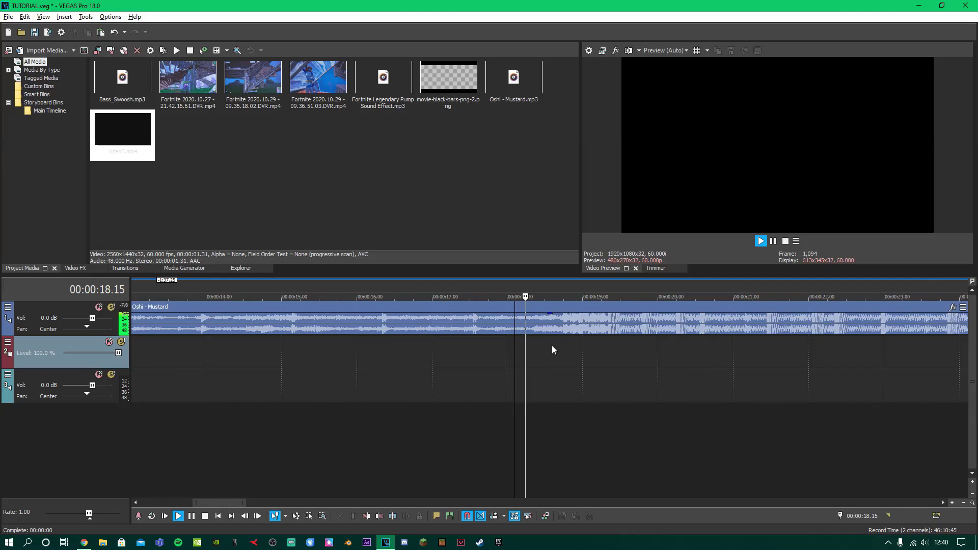
{"action": "key", "text": "space"}
{"action": "left_click", "coordinate": [607, 343]}
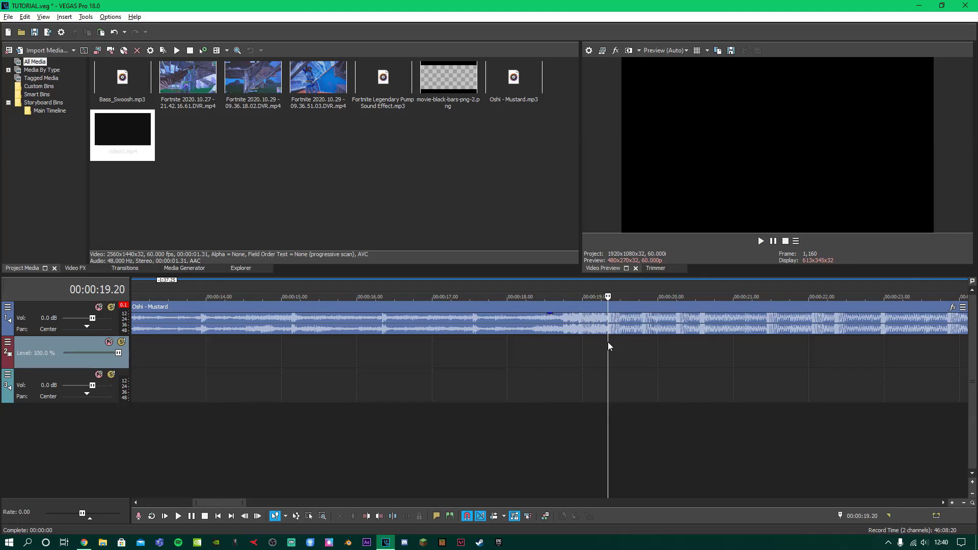
{"action": "scroll", "coordinate": [609, 346], "scroll_direction": "up", "scroll_amount": 5}
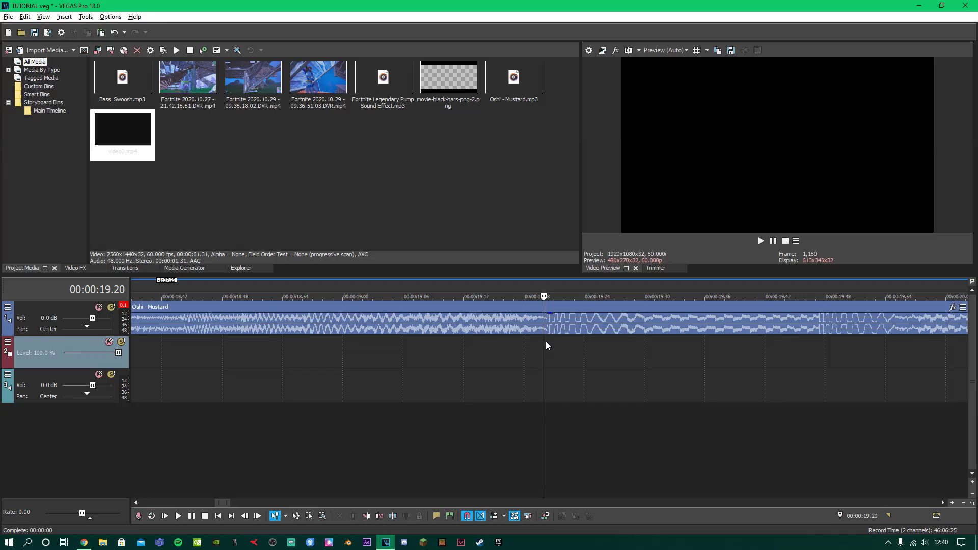
{"action": "key", "text": "m"}
{"action": "scroll", "coordinate": [561, 326], "scroll_direction": "down", "scroll_amount": 4}
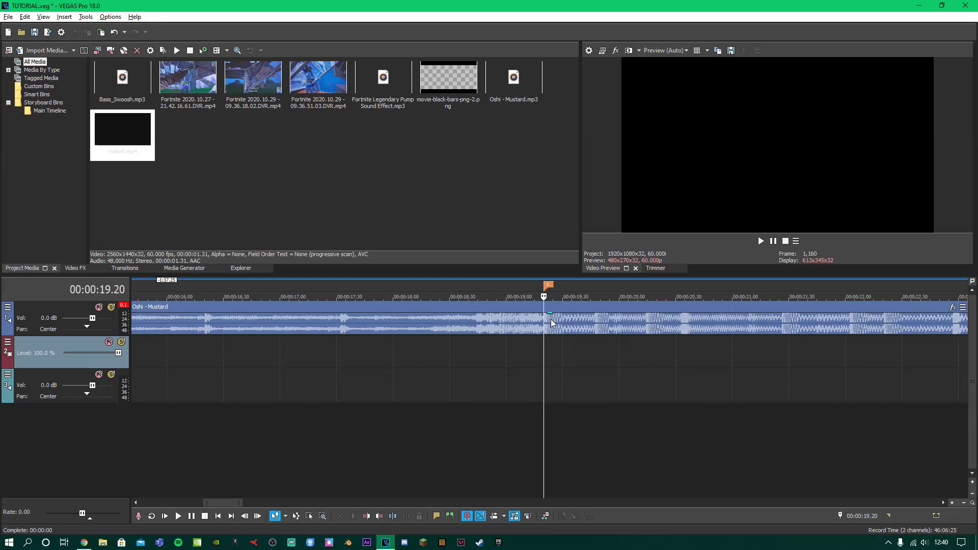
Replay the build-up before the existing marker and add a second marker where the drop begins, at 00:00:18.44.
{"action": "scroll", "coordinate": [541, 342], "scroll_direction": "down", "scroll_amount": 3}
{"action": "left_click", "coordinate": [513, 348]}
{"action": "key", "text": "space"}
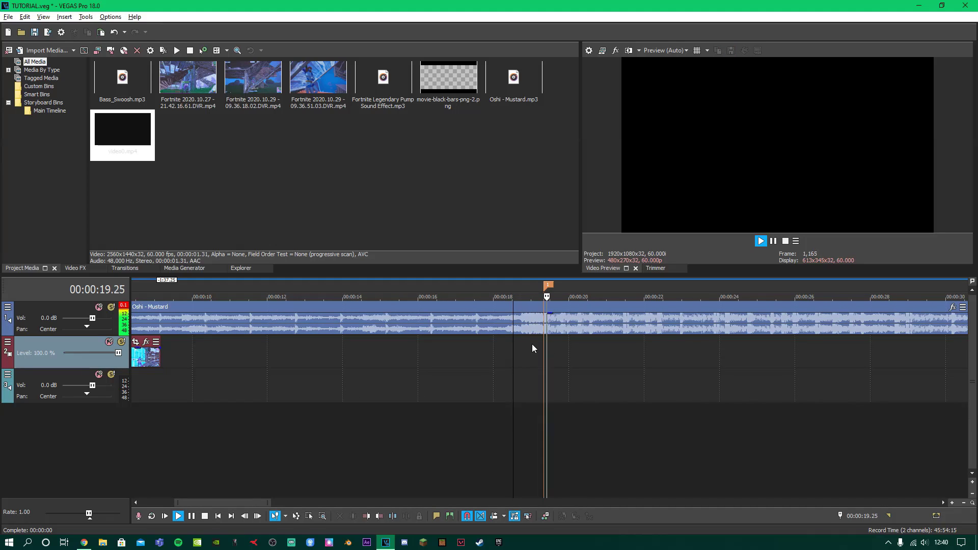
{"action": "key", "text": "space"}
{"action": "left_click", "coordinate": [517, 350]}
{"action": "left_click", "coordinate": [490, 352]}
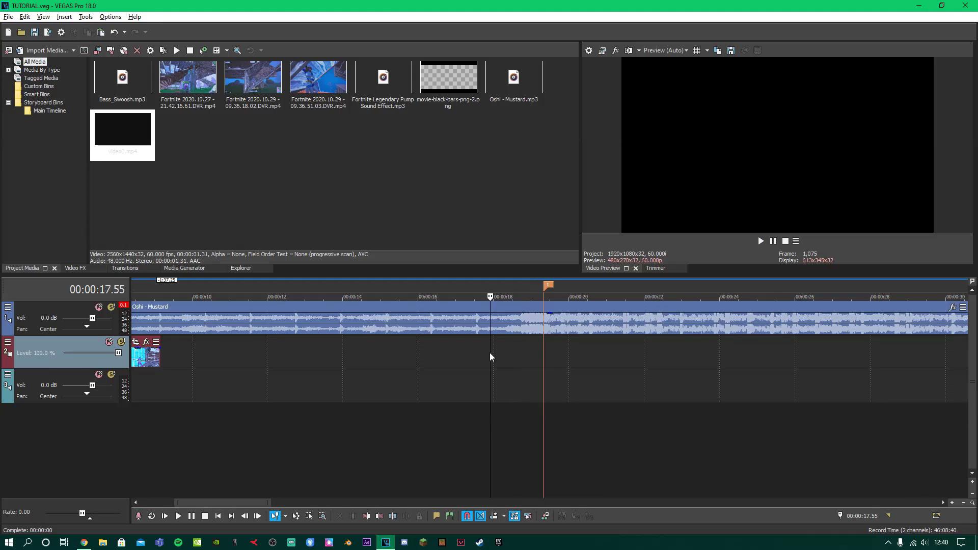
{"action": "key", "text": "space"}
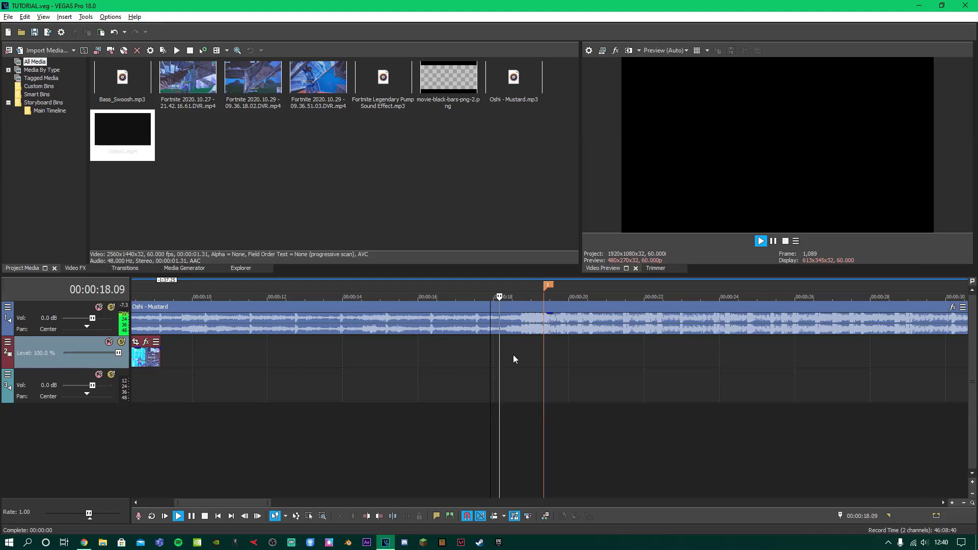
{"action": "left_click", "coordinate": [521, 351]}
{"action": "key", "text": "space"}
{"action": "key", "text": "m"}
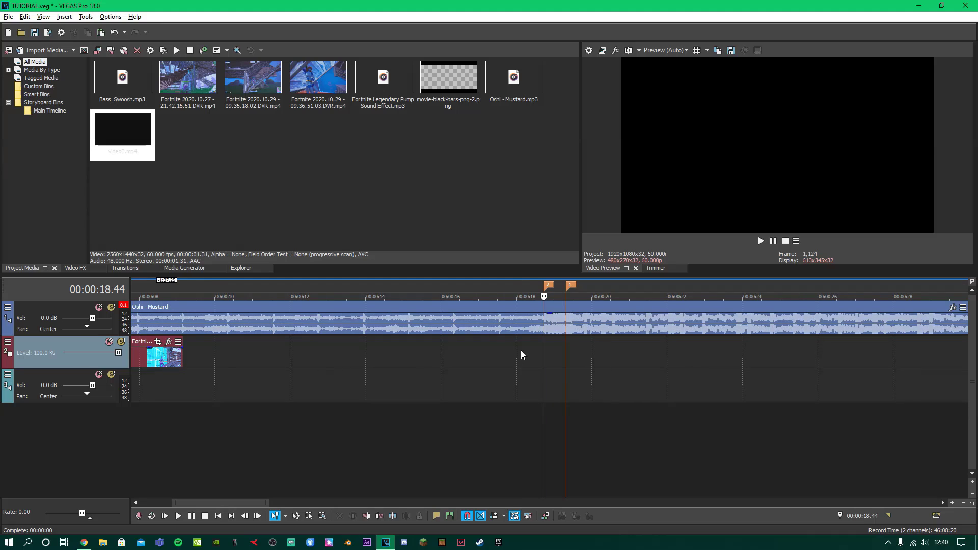
Play on through the song and add markers on the next two beats, at 00:00:19.48 and shortly after 20 seconds.
{"action": "key", "text": "space"}
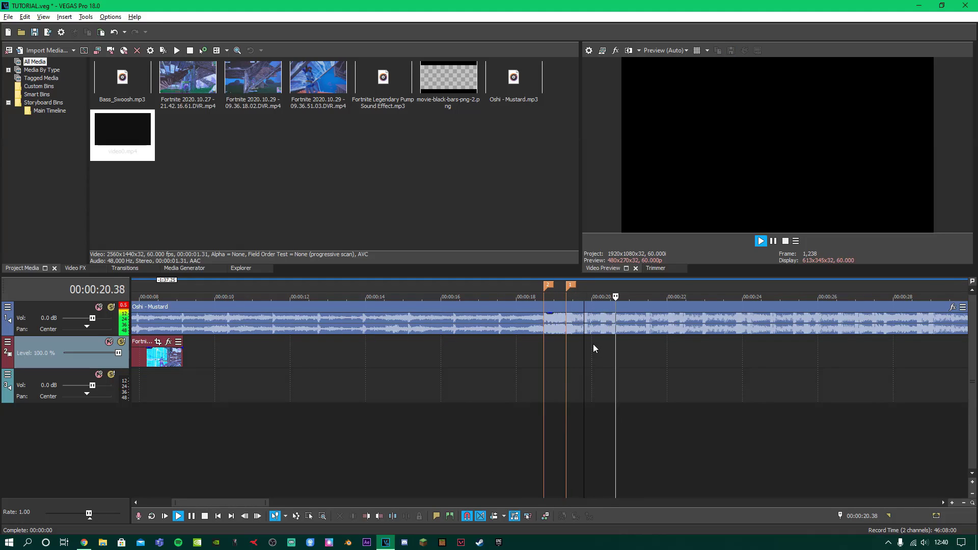
{"action": "key", "text": "space"}
{"action": "key", "text": "m"}
{"action": "left_click", "coordinate": [561, 345]}
{"action": "key", "text": "space"}
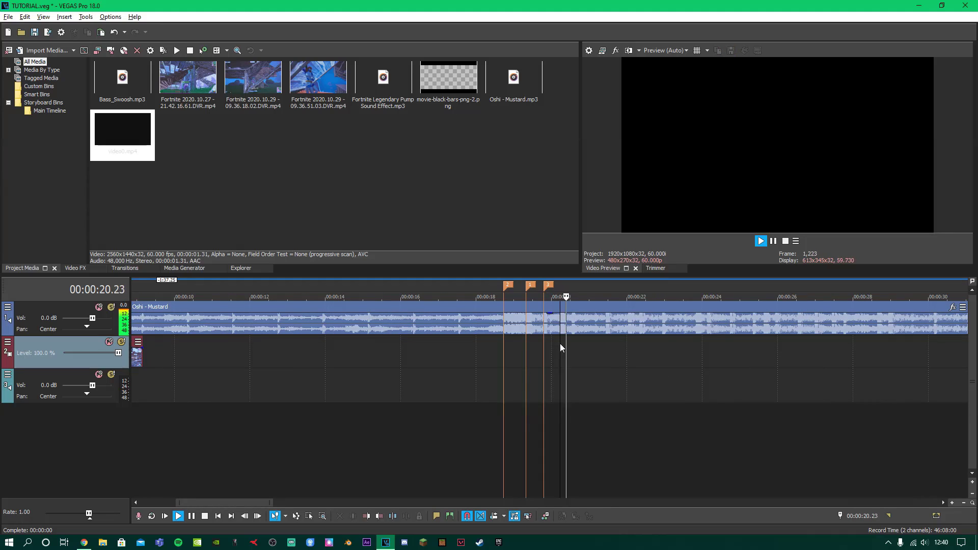
{"action": "key", "text": "space"}
{"action": "key", "text": "m"}
Add a fifth beat marker at 00:00:21.27 and save the project.
{"action": "key", "text": "space"}
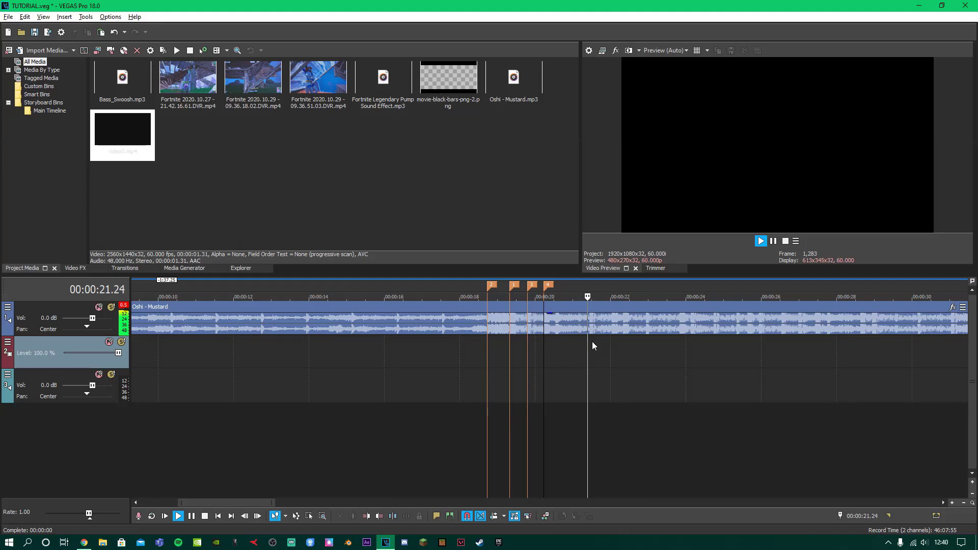
{"action": "key", "text": "Return"}
{"action": "key", "text": "m"}
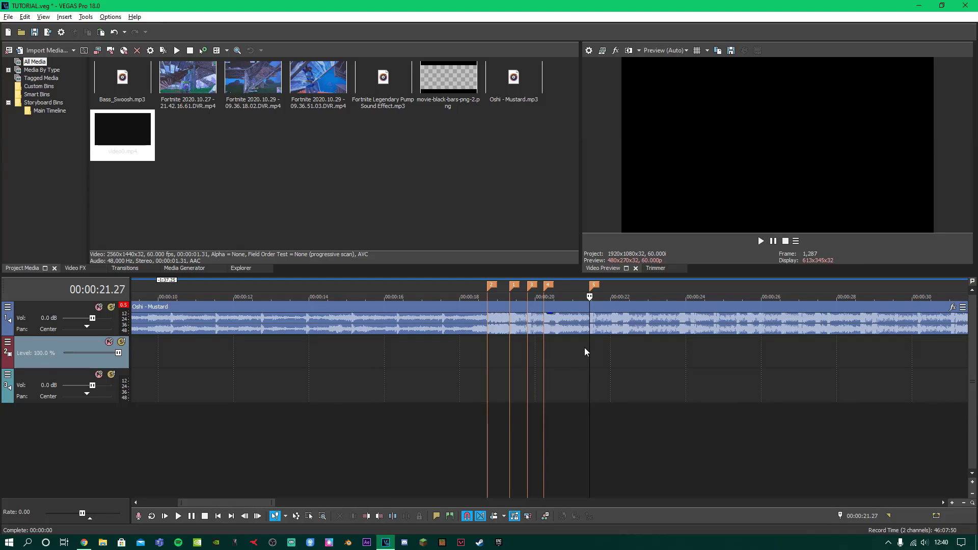
{"action": "scroll", "coordinate": [585, 348], "scroll_direction": "down", "scroll_amount": 3}
{"action": "key", "text": "ctrl+s"}
Move the gameplay clip along the video track so it spans the first four beat markers, starting at about 16.5 seconds.
{"action": "left_click_drag", "start_coordinate": [225, 359], "coordinate": [319, 353]}
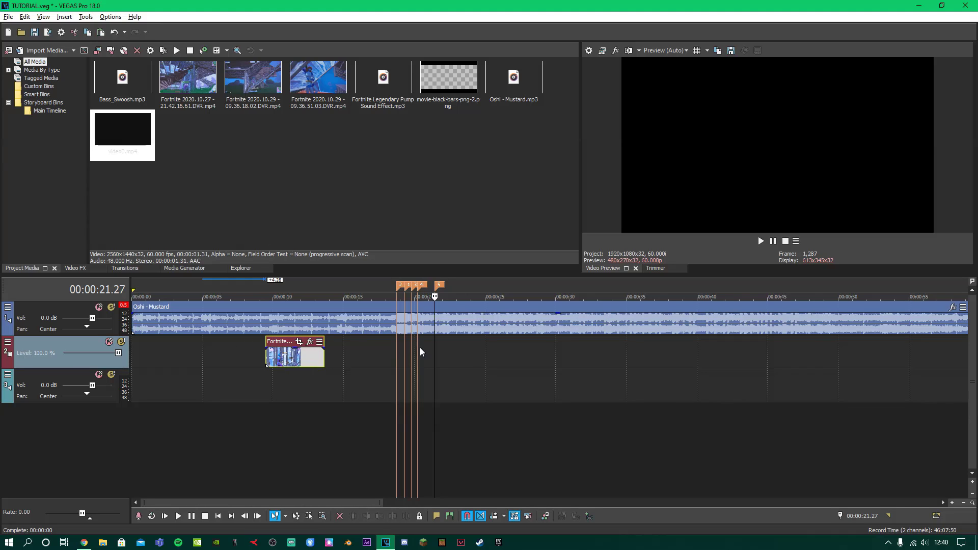
{"action": "left_click_drag", "start_coordinate": [311, 355], "coordinate": [404, 355]}
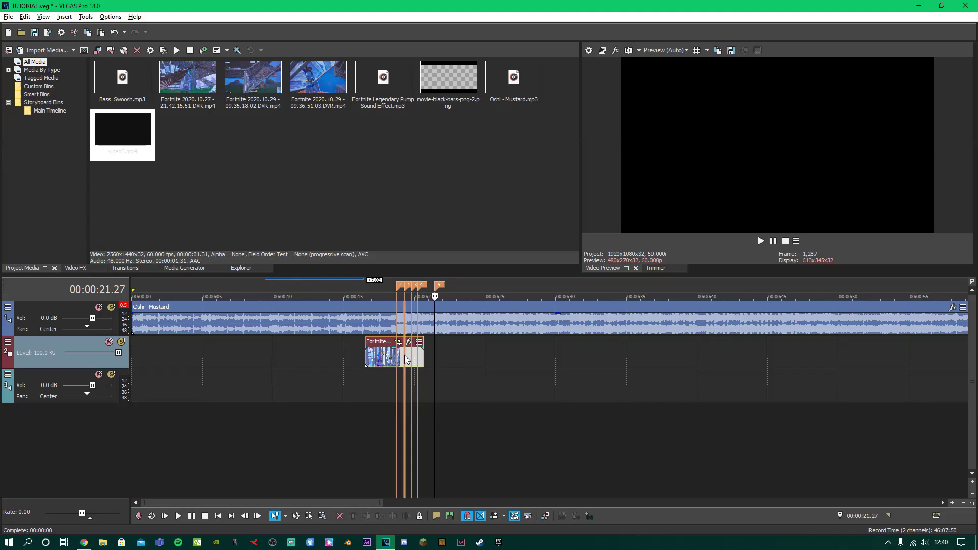
{"action": "scroll", "coordinate": [404, 356], "scroll_direction": "up", "scroll_amount": 5}
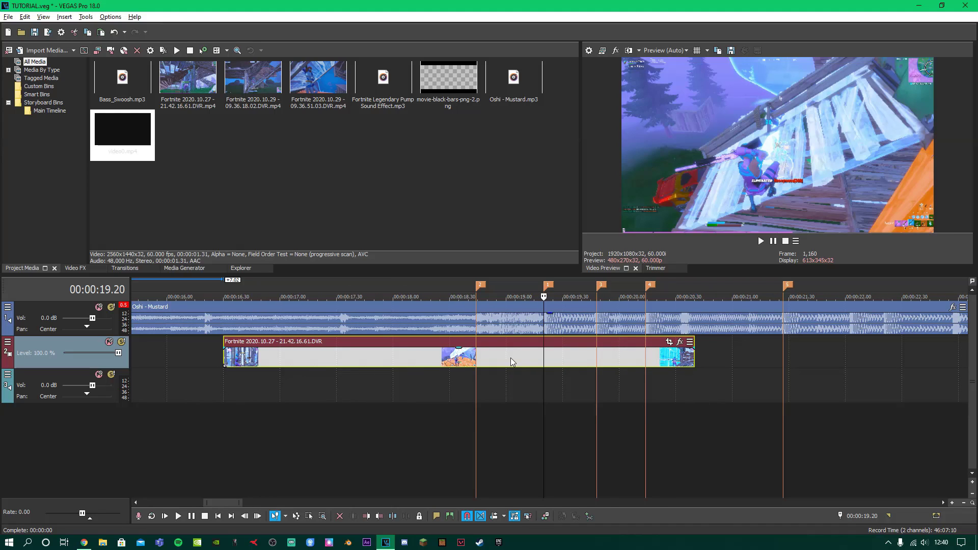
Split the gameplay clip, end its first part at marker 2 and start its second part at marker 1, and play the result.
{"action": "mouse_move", "coordinate": [511, 361]}
{"action": "left_mouse_down"}
{"action": "mouse_move", "coordinate": [499, 359]}
{"action": "mouse_move", "coordinate": [557, 360]}
{"action": "mouse_move", "coordinate": [456, 360]}
{"action": "left_mouse_up"}
{"action": "key", "text": "s"}
{"action": "left_click", "coordinate": [453, 360]}
{"action": "key", "text": "space"}
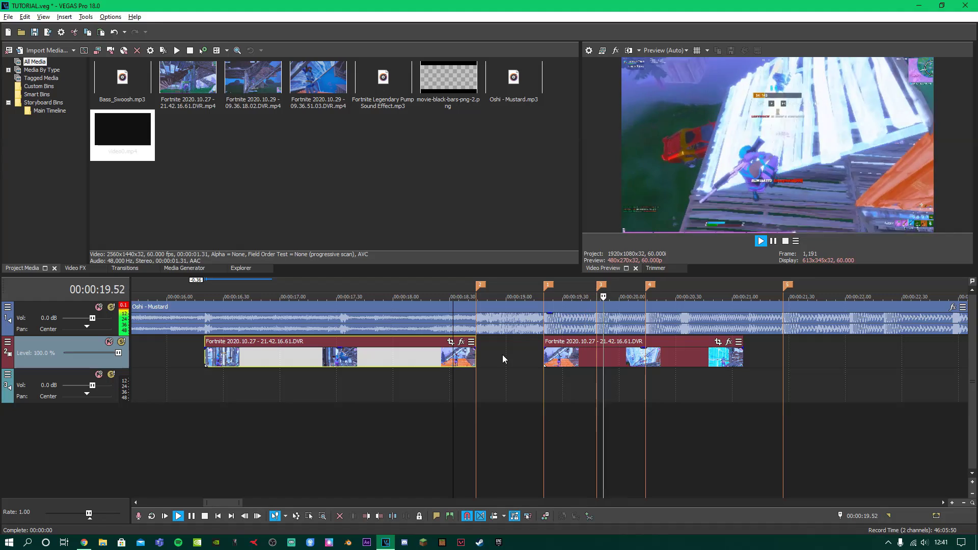
{"action": "key", "text": "space"}
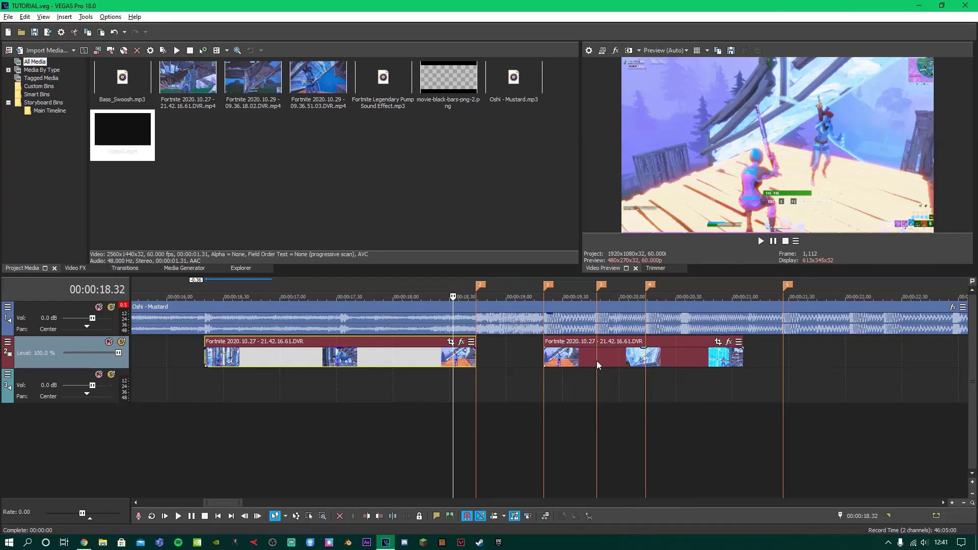
Split the second clip part at marker 3 (00:00:19.48), delete the remainder after it, and play from there.
{"action": "left_click", "coordinate": [597, 359]}
{"action": "key", "text": "s"}
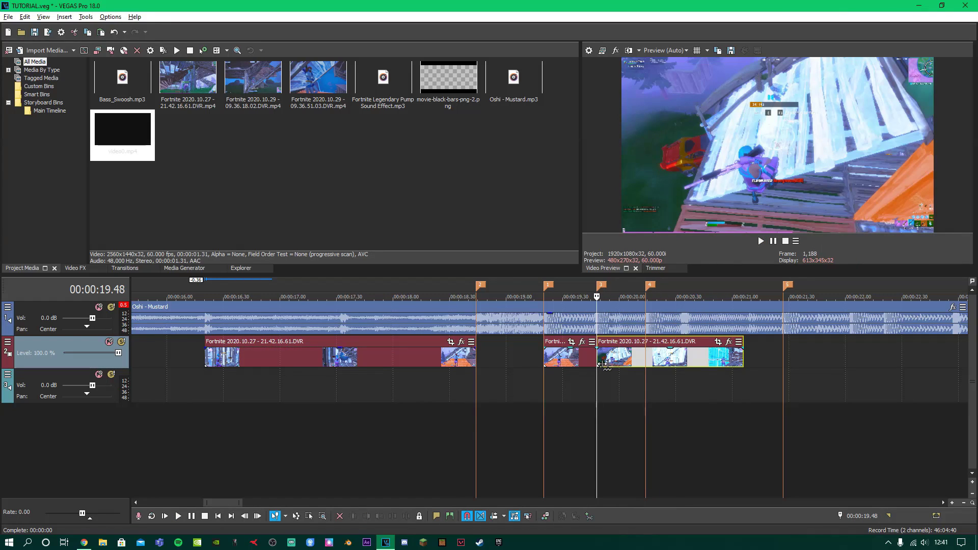
{"action": "key", "text": "Delete"}
{"action": "key", "text": "space"}
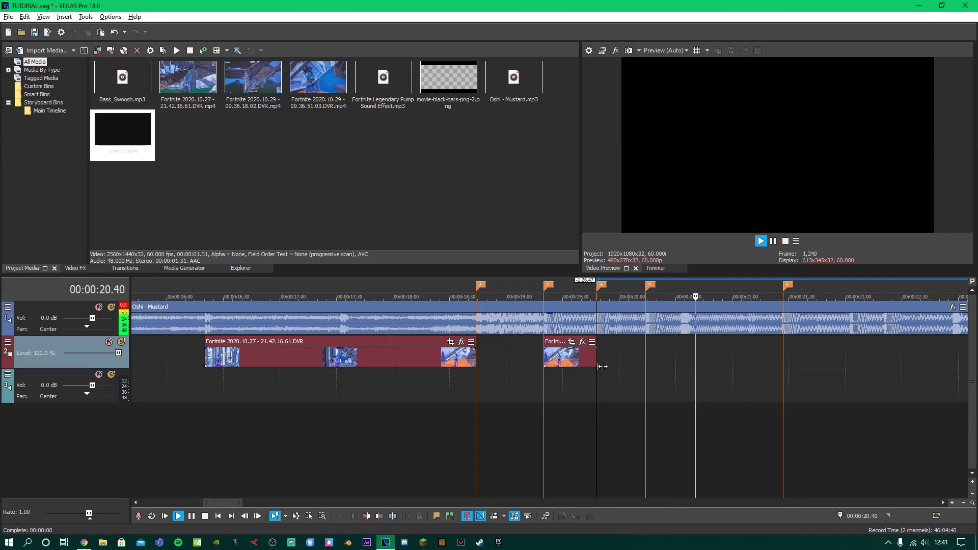
{"action": "key", "text": "space"}
Insert a velocity envelope on the short clip between markers 1 and 3.
{"action": "left_click", "coordinate": [550, 360]}
{"action": "left_click", "coordinate": [542, 360]}
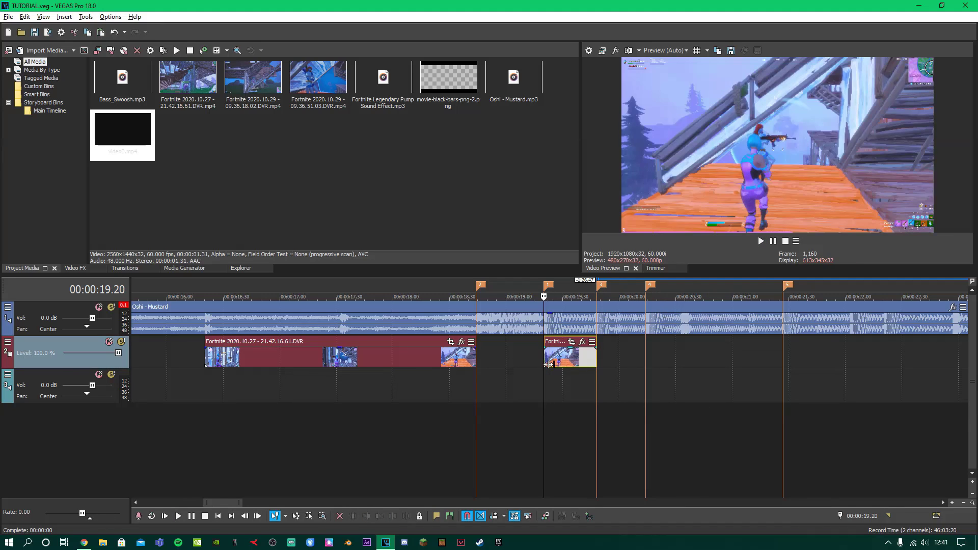
{"action": "right_click", "coordinate": [553, 358]}
{"action": "mouse_move", "coordinate": [616, 428]}
{"action": "left_click", "coordinate": [705, 429]}
{"action": "scroll", "coordinate": [611, 351], "scroll_direction": "up", "scroll_amount": 2}
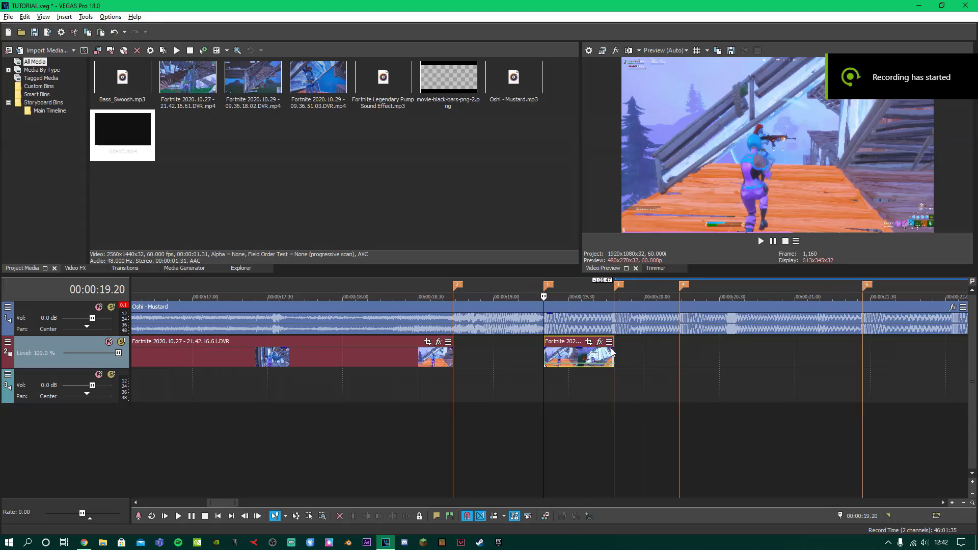
Raise the velocity at the start of the clip between markers 1 and 3, falling to 45% at 00:00:19.24 with a Fast Fade curve.
{"action": "scroll", "coordinate": [564, 360], "scroll_direction": "up", "scroll_amount": 3}
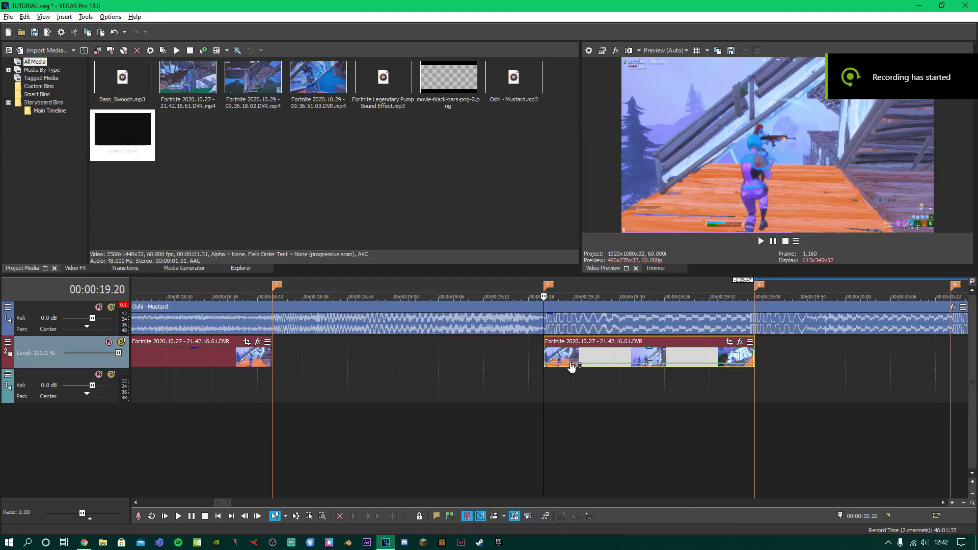
{"action": "left_click", "coordinate": [570, 363]}
{"action": "left_click_drag", "start_coordinate": [547, 364], "coordinate": [545, 355]}
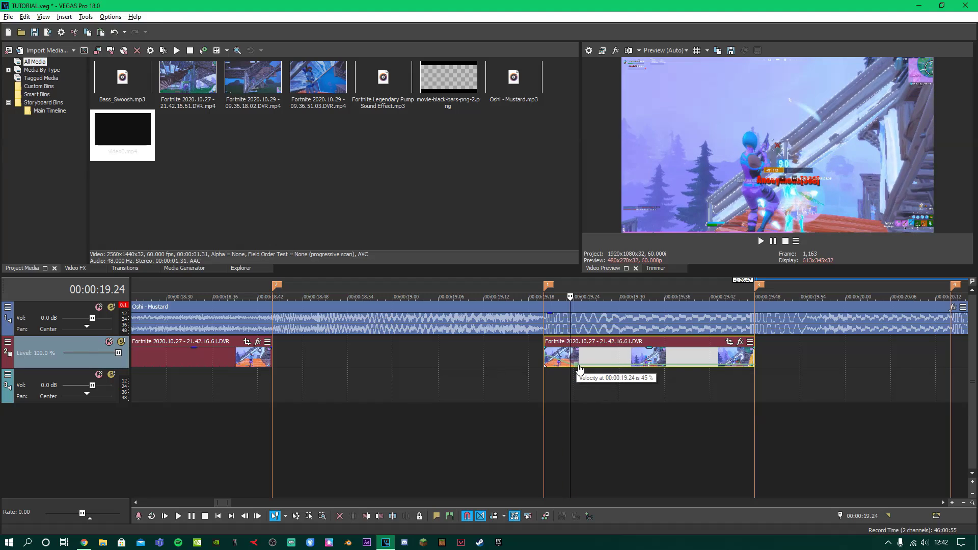
{"action": "right_click", "coordinate": [548, 358]}
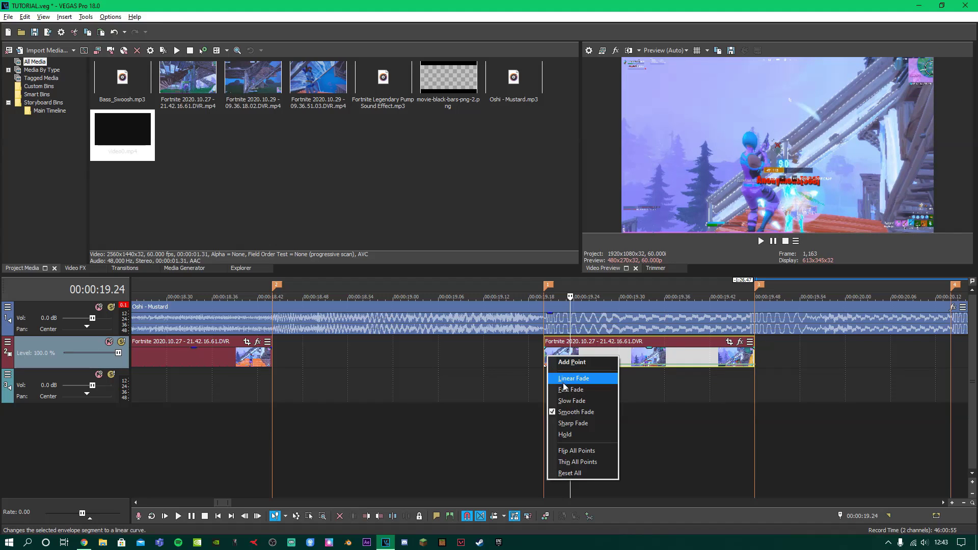
{"action": "left_click", "coordinate": [571, 400]}
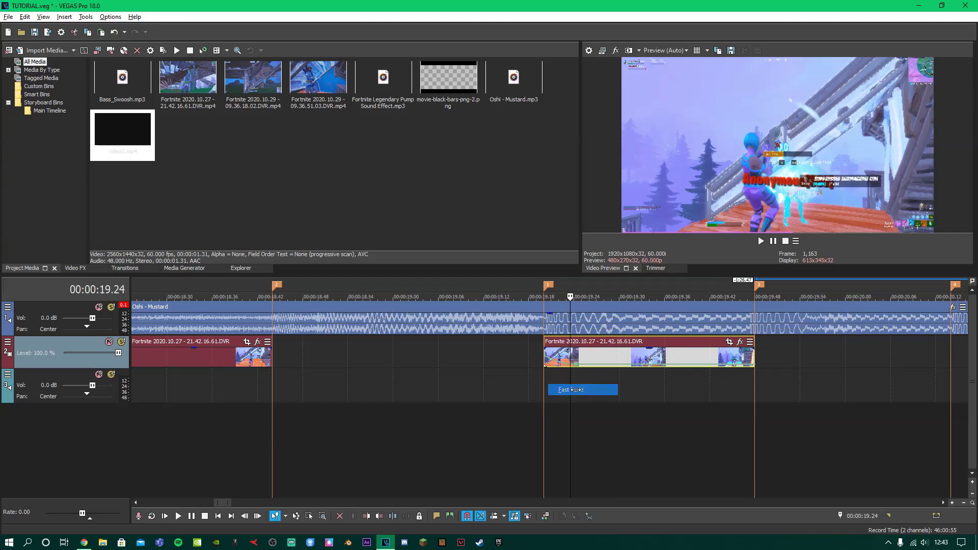
Play the clip from marker 1 to check its speed change against the beat.
{"action": "left_click", "coordinate": [545, 373]}
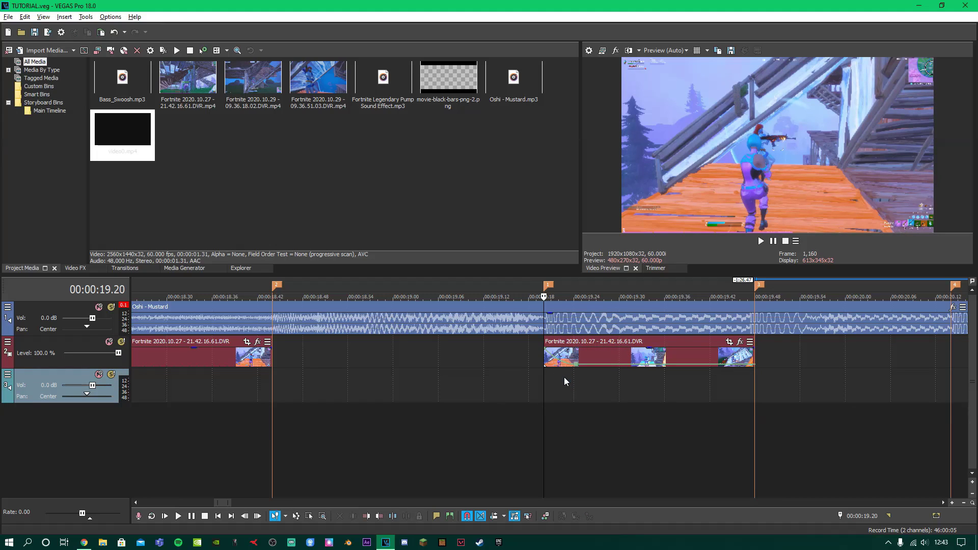
{"action": "scroll", "coordinate": [563, 383], "scroll_direction": "down", "scroll_amount": 2}
{"action": "scroll", "coordinate": [561, 385], "scroll_direction": "up", "scroll_amount": 2}
{"action": "key", "text": "space"}
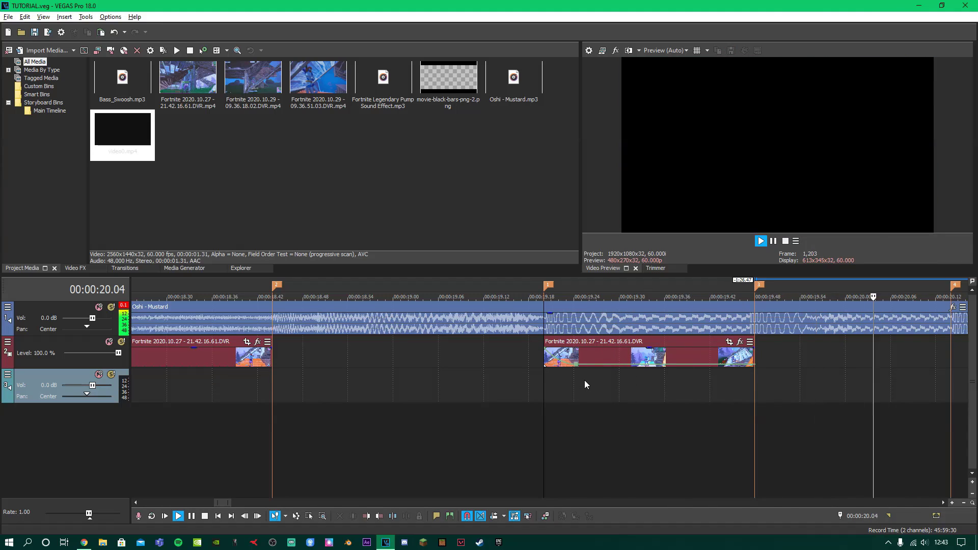
{"action": "key", "text": "space"}
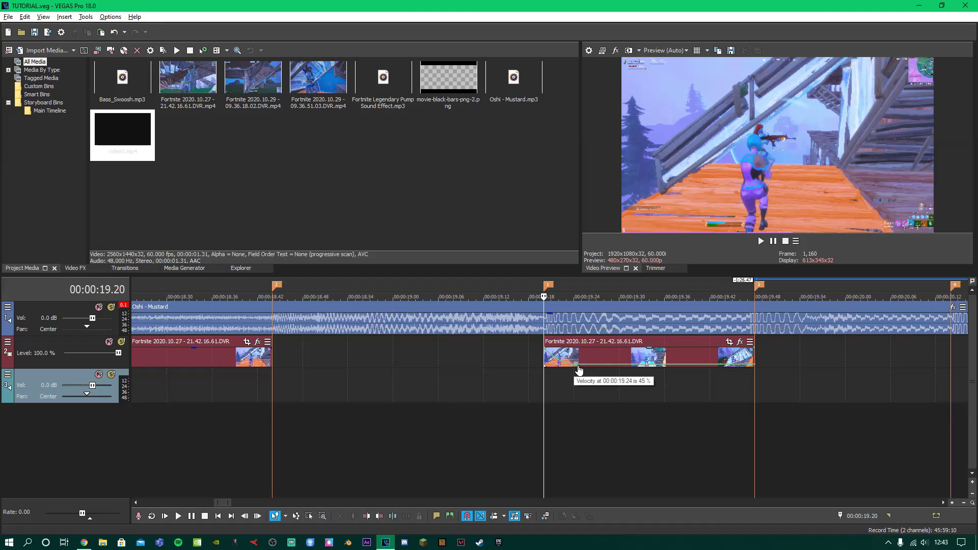
Move the two remaining 2020.10.29 gameplay clips back to back on the video track, starting at about 23 seconds, after the beat markers.
{"action": "scroll", "coordinate": [578, 370], "scroll_direction": "down", "scroll_amount": 2}
{"action": "scroll", "coordinate": [639, 386], "scroll_direction": "up", "scroll_amount": 5}
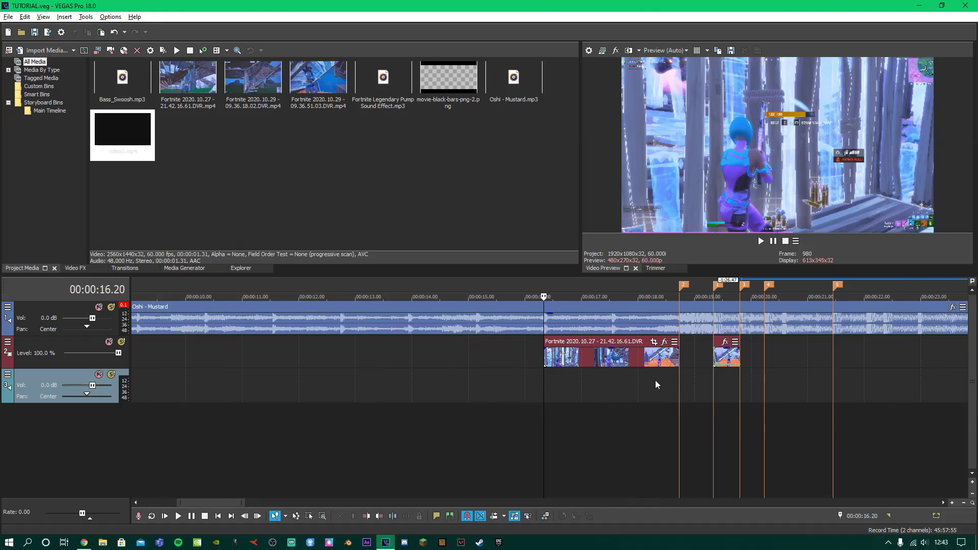
{"action": "scroll", "coordinate": [655, 380], "scroll_direction": "down", "scroll_amount": 3}
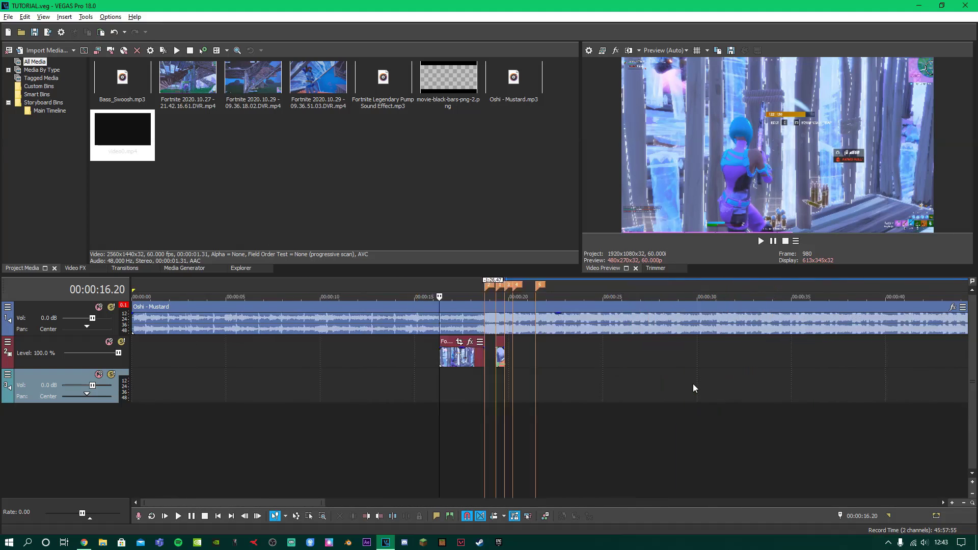
{"action": "scroll", "coordinate": [694, 387], "scroll_direction": "down", "scroll_amount": 4}
{"action": "left_click_drag", "start_coordinate": [903, 363], "coordinate": [648, 359]}
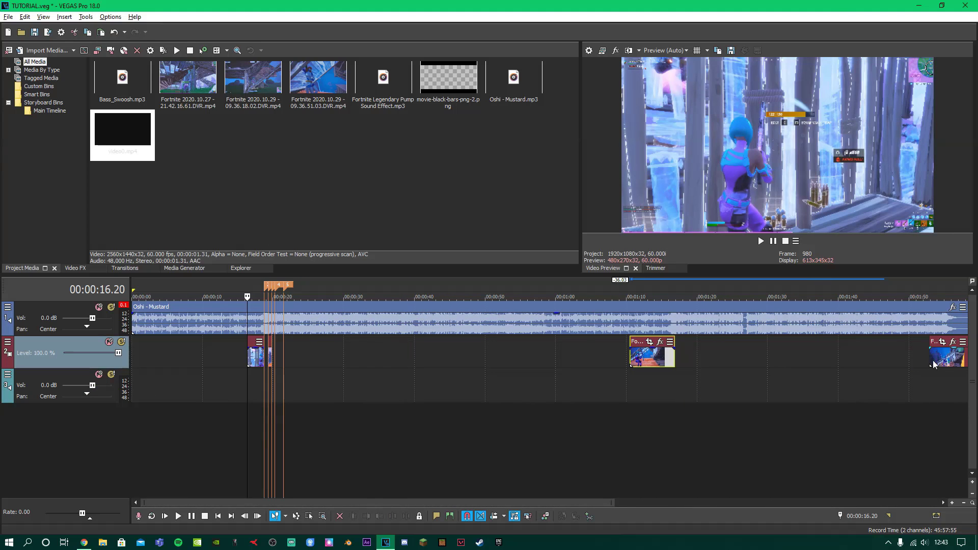
{"action": "left_click_drag", "start_coordinate": [950, 359], "coordinate": [324, 357]}
{"action": "left_click", "coordinate": [276, 365]}
{"action": "scroll", "coordinate": [490, 374], "scroll_direction": "up", "scroll_amount": 5}
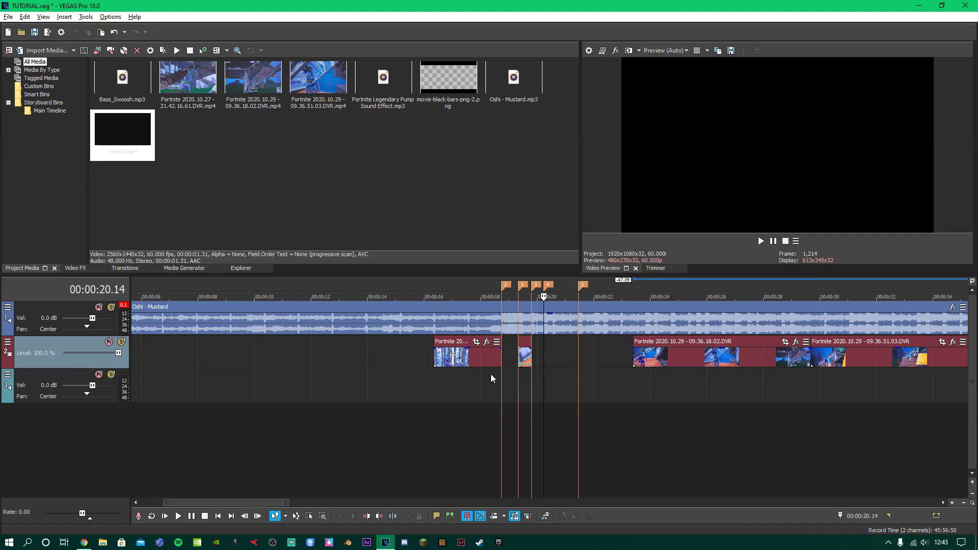
Apply the PUMP2 effect preset to the first gameplay clip and disable its Saturation Adjust effect.
{"action": "left_click", "coordinate": [435, 372]}
{"action": "scroll", "coordinate": [461, 371], "scroll_direction": "up", "scroll_amount": 3}
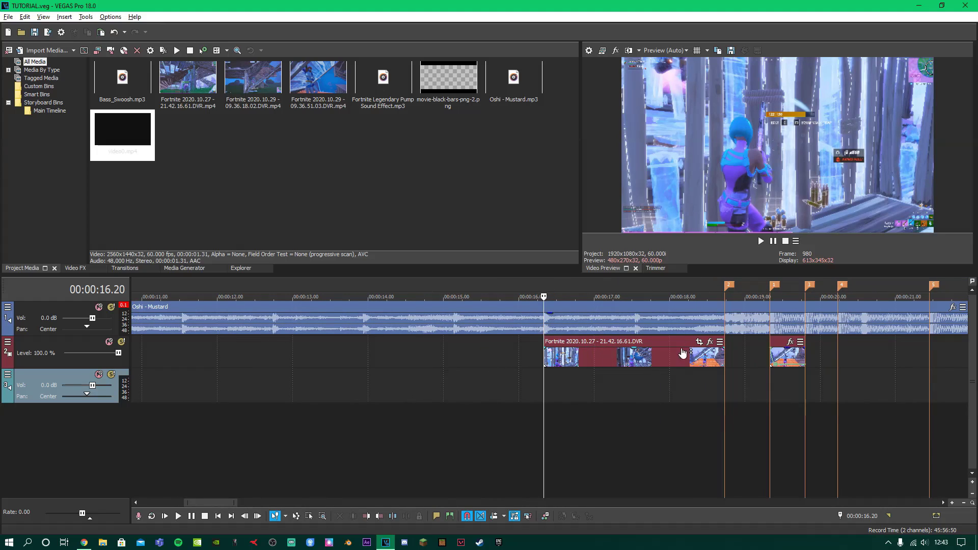
{"action": "left_click", "coordinate": [710, 343]}
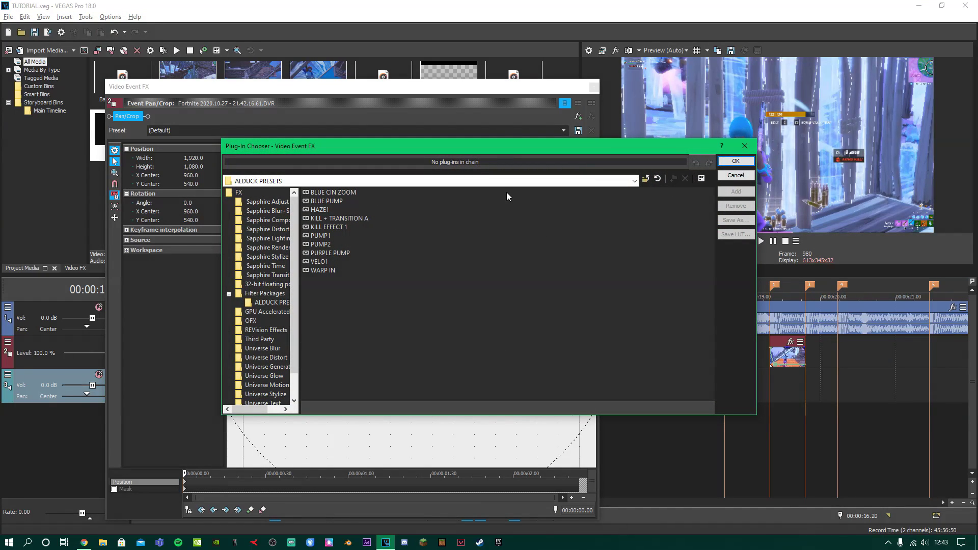
{"action": "left_click", "coordinate": [331, 245]}
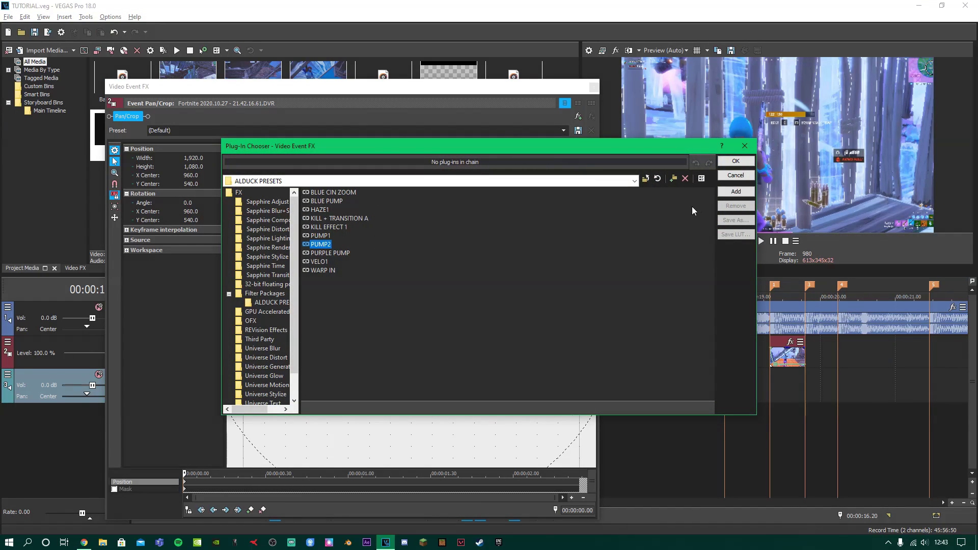
{"action": "left_click", "coordinate": [736, 192]}
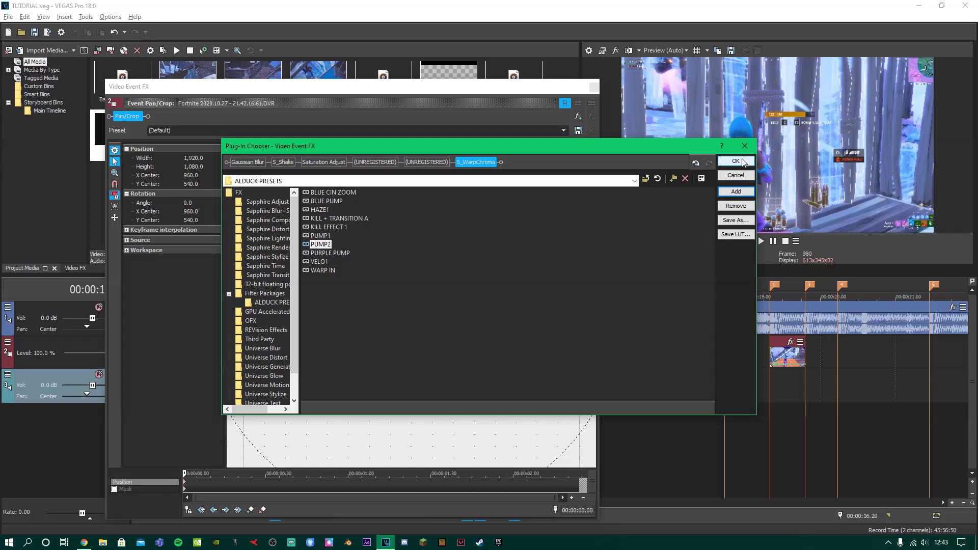
{"action": "left_click", "coordinate": [735, 161]}
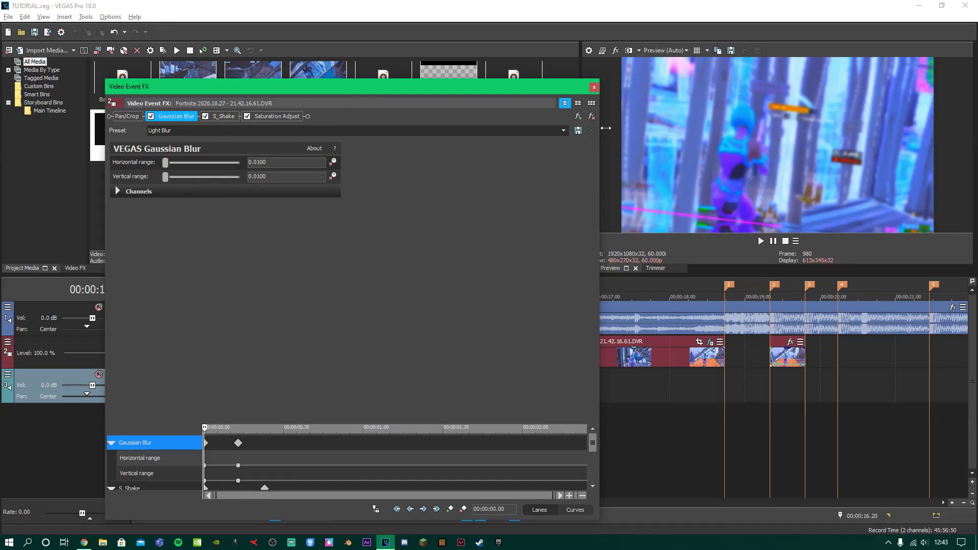
{"action": "left_click", "coordinate": [248, 117]}
{"action": "left_click", "coordinate": [594, 88]}
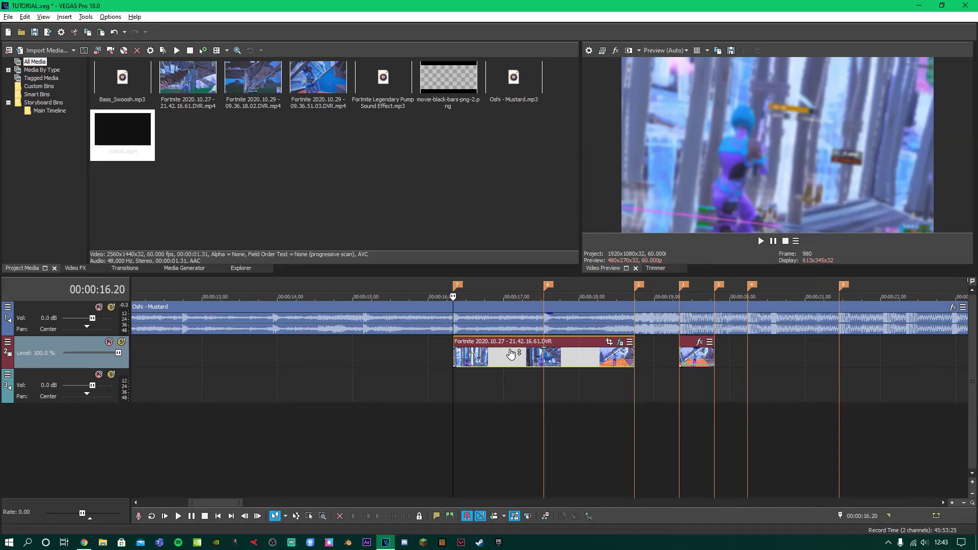
Split the first gameplay clip at marker 6, select its first part and briefly play it from marker 7.
{"action": "left_click", "coordinate": [546, 360]}
{"action": "key", "text": "s"}
{"action": "left_click", "coordinate": [519, 361]}
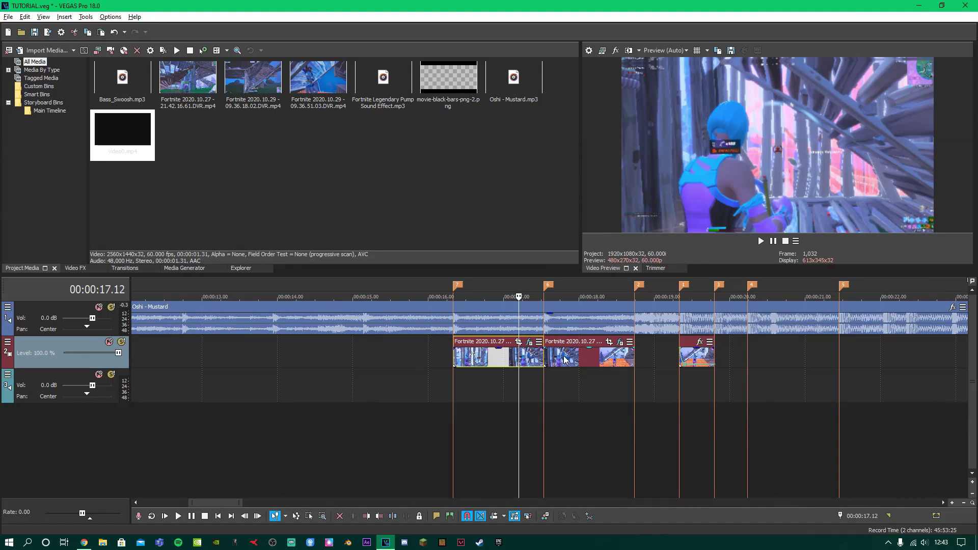
{"action": "right_click", "coordinate": [564, 359]}
{"action": "left_click", "coordinate": [514, 361]}
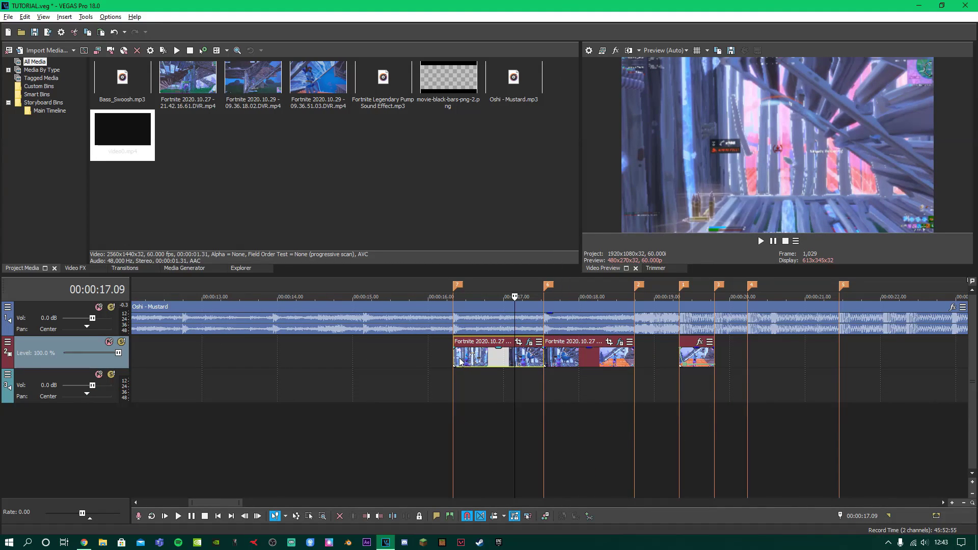
{"action": "left_click", "coordinate": [455, 362]}
{"action": "key", "text": "space"}
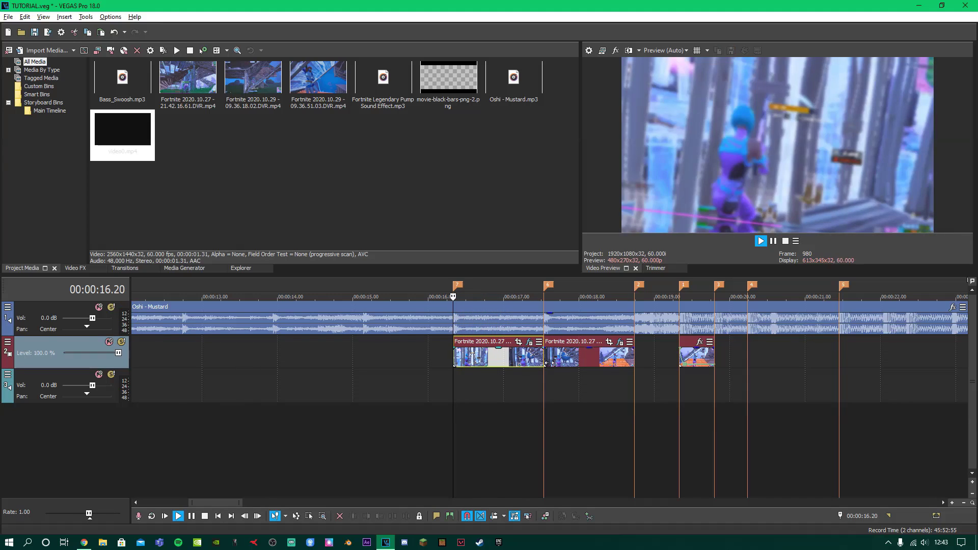
{"action": "key", "text": "space"}
Selectively paste only the video event effects and effect keyframes onto the part between markers 6 and 2.
{"action": "right_click", "coordinate": [560, 360]}
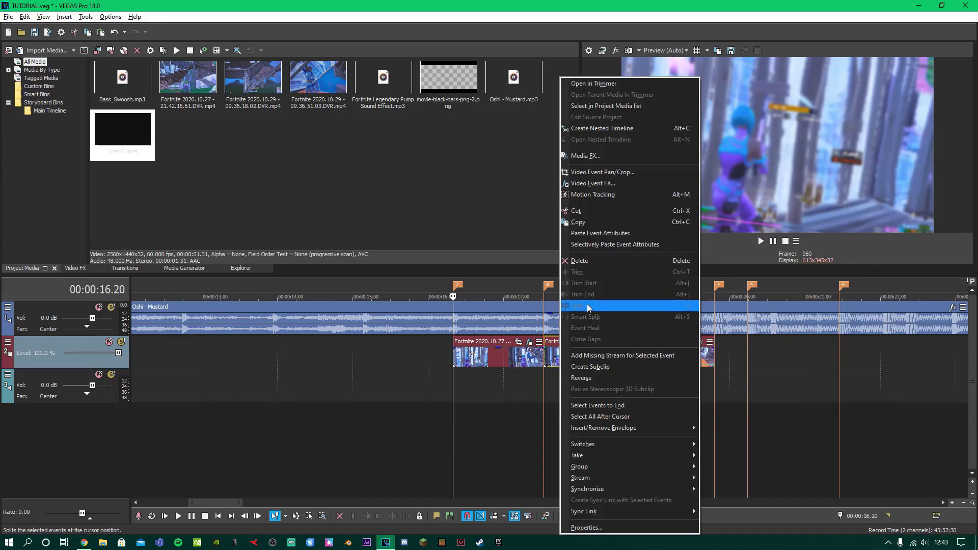
{"action": "left_click", "coordinate": [605, 246]}
{"action": "left_click", "coordinate": [449, 252]}
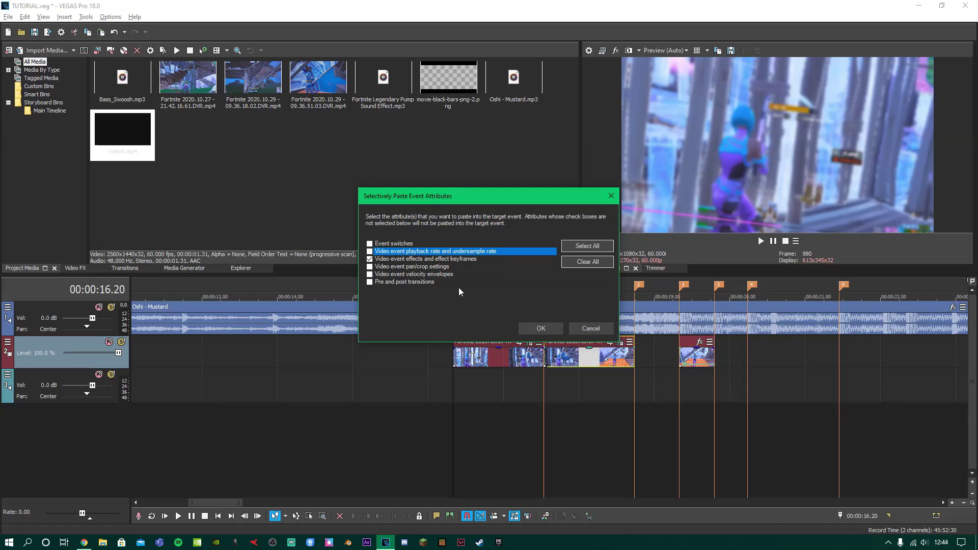
{"action": "left_click", "coordinate": [545, 327]}
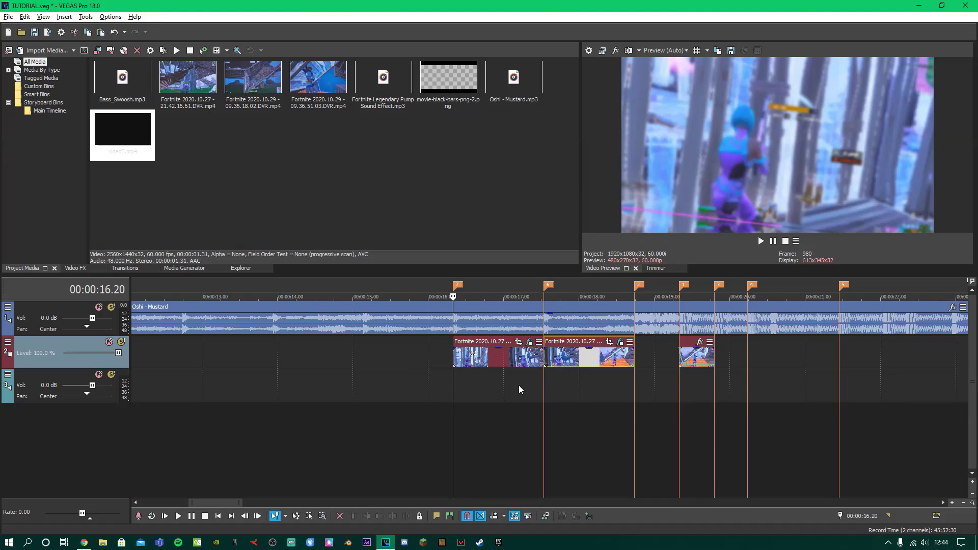
Play across the two split parts to check the pump effect at marker 6.
{"action": "left_click", "coordinate": [519, 385]}
{"action": "key", "text": "space"}
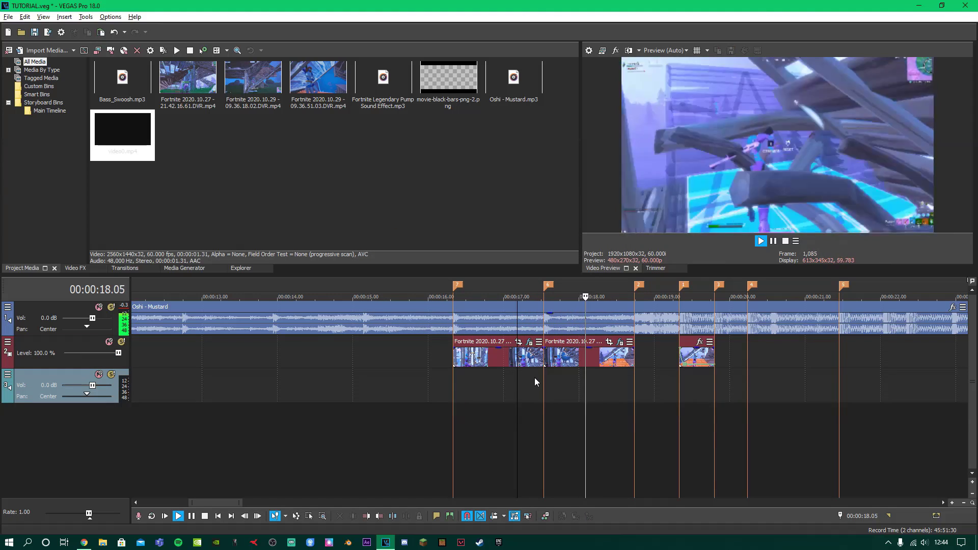
{"action": "scroll", "coordinate": [617, 378], "scroll_direction": "up", "scroll_amount": 10}
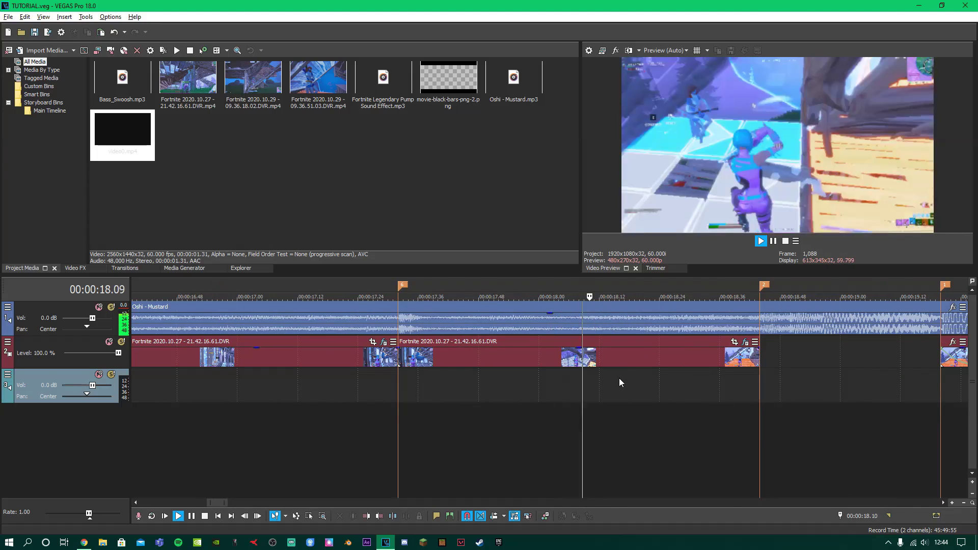
{"action": "key", "text": "space"}
{"action": "scroll", "coordinate": [588, 384], "scroll_direction": "down", "scroll_amount": 5}
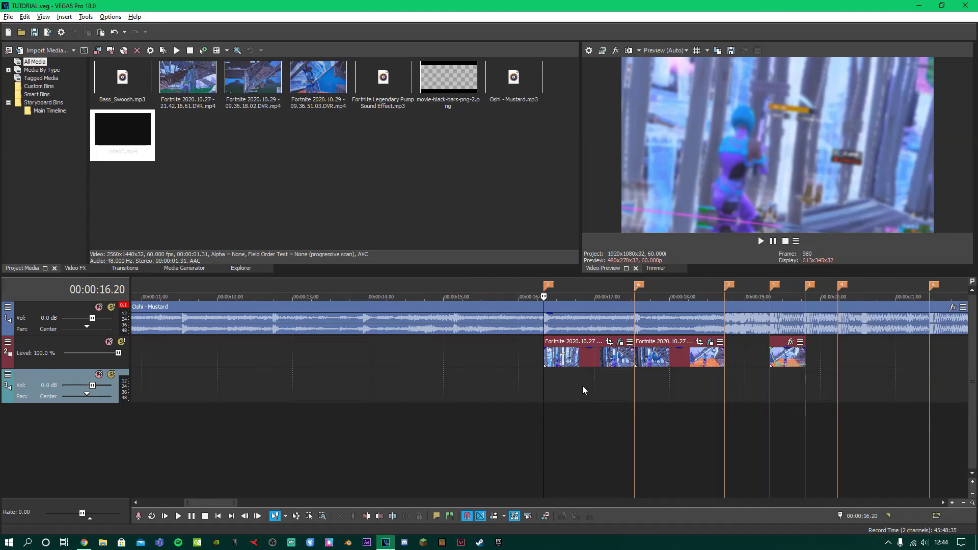
Enable Saturation Adjust again on both split parts between markers 7 and 2.
{"action": "left_click", "coordinate": [620, 342]}
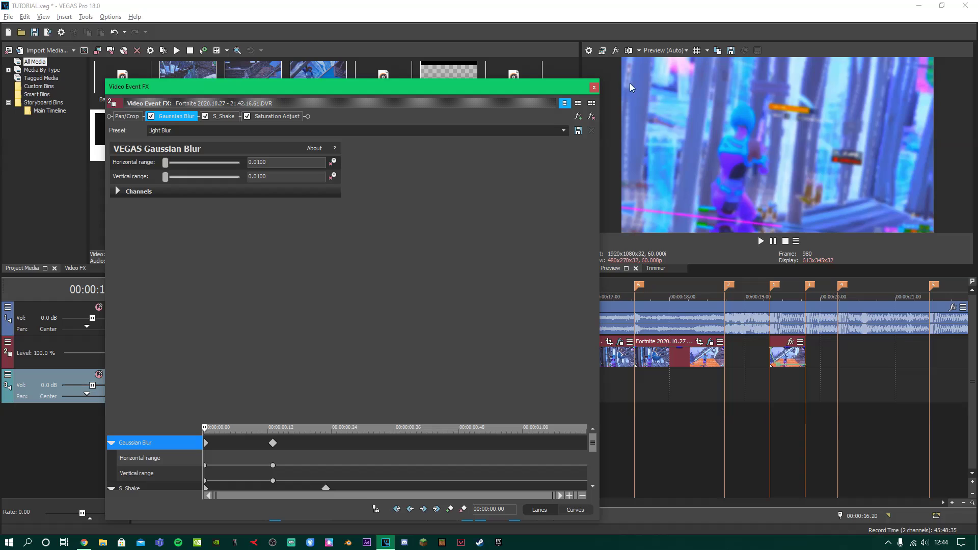
{"action": "left_click", "coordinate": [594, 87]}
{"action": "left_click", "coordinate": [695, 359]}
{"action": "left_click", "coordinate": [709, 350]}
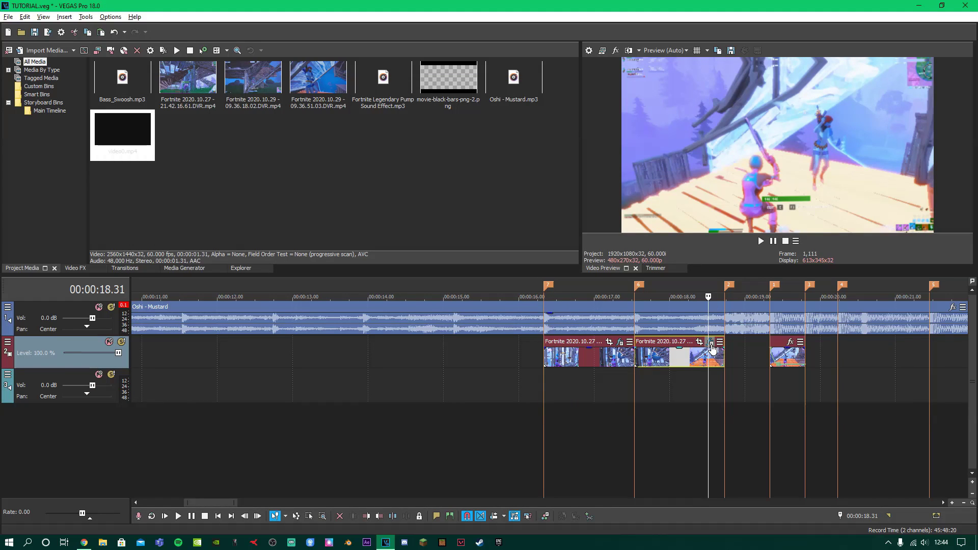
{"action": "left_click", "coordinate": [710, 342]}
{"action": "left_click", "coordinate": [248, 117]}
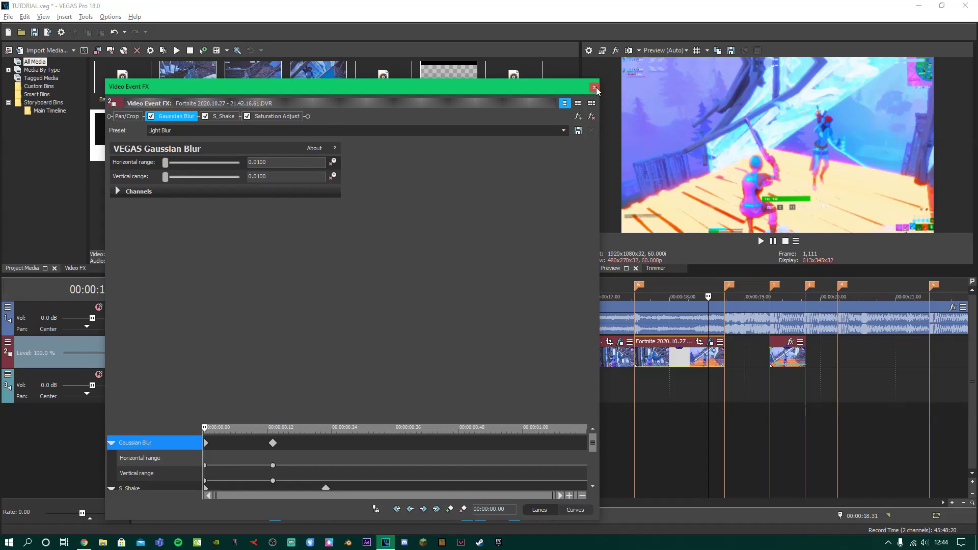
{"action": "left_click", "coordinate": [594, 87]}
Apply the Magic Bullet Looks preset NIGHTLIGHTSKIN1 to the Fortnite clip between markers 7 and 6.
{"action": "left_click", "coordinate": [75, 268]}
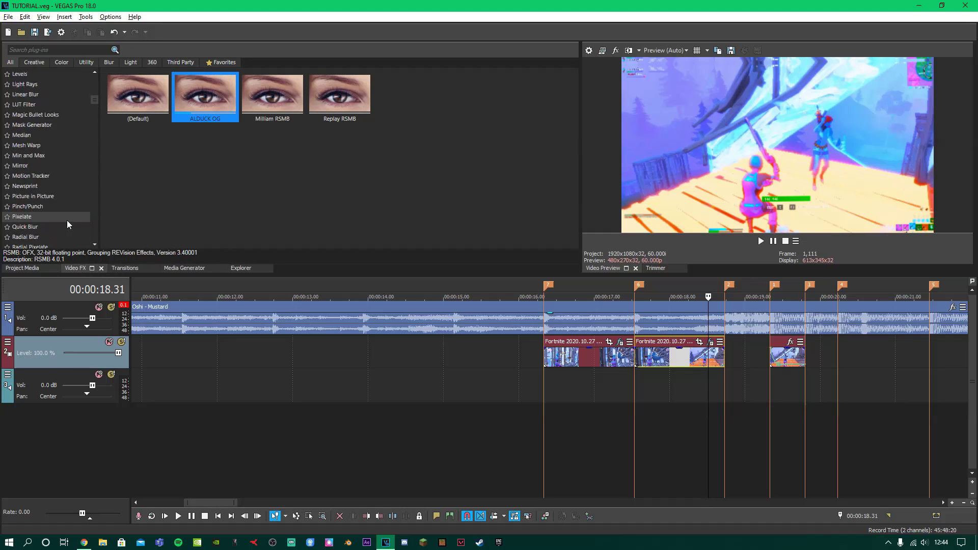
{"action": "scroll", "coordinate": [67, 225], "scroll_direction": "down", "scroll_amount": 4}
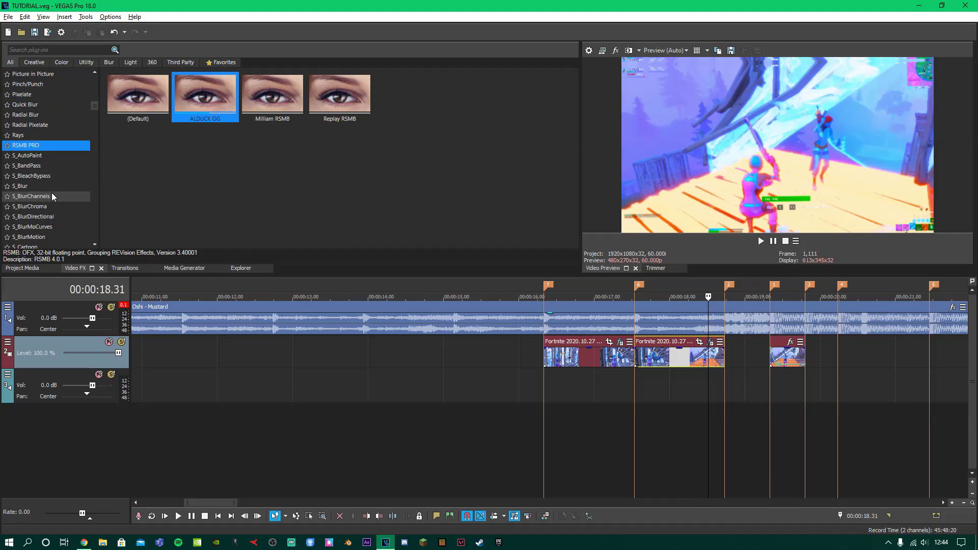
{"action": "scroll", "coordinate": [52, 196], "scroll_direction": "up", "scroll_amount": 8}
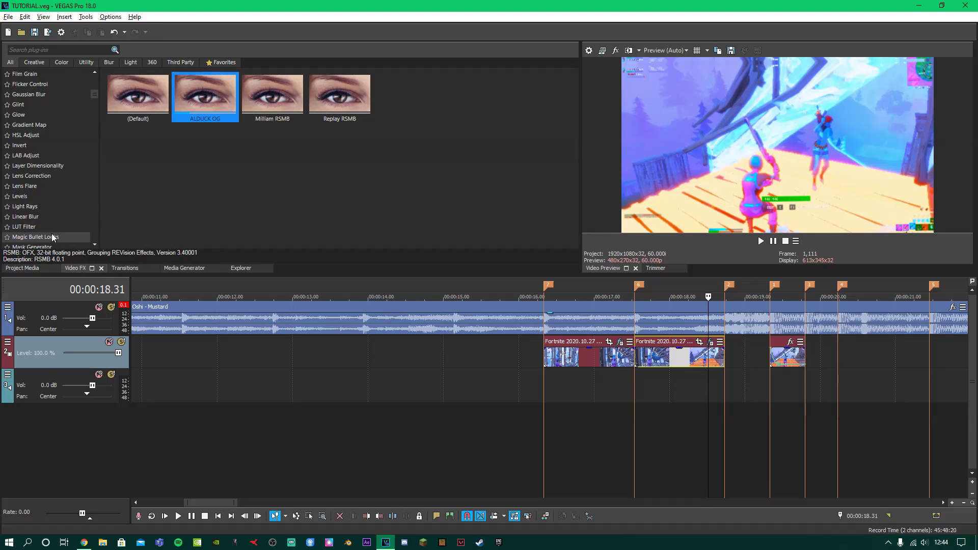
{"action": "left_click", "coordinate": [52, 235]}
{"action": "scroll", "coordinate": [314, 203], "scroll_direction": "down", "scroll_amount": 1}
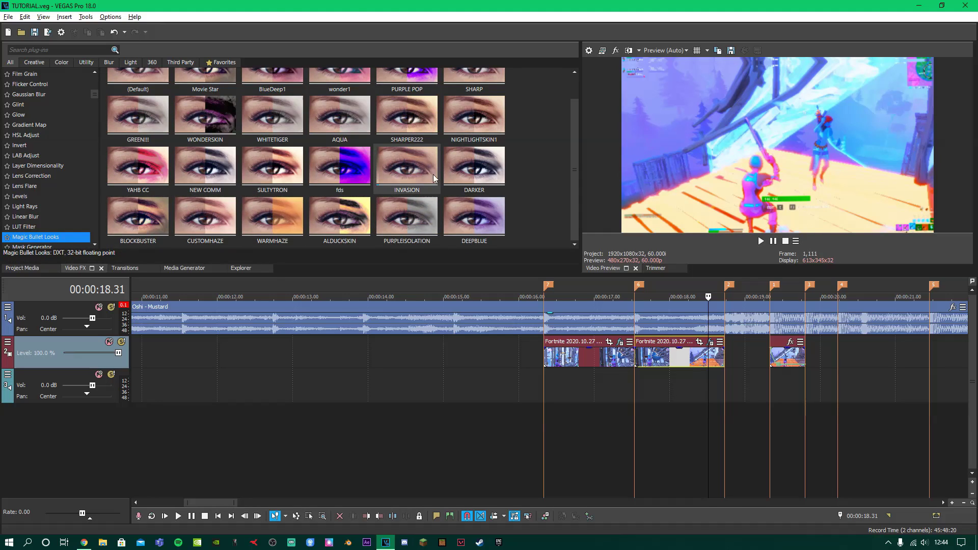
{"action": "scroll", "coordinate": [433, 174], "scroll_direction": "up", "scroll_amount": 1}
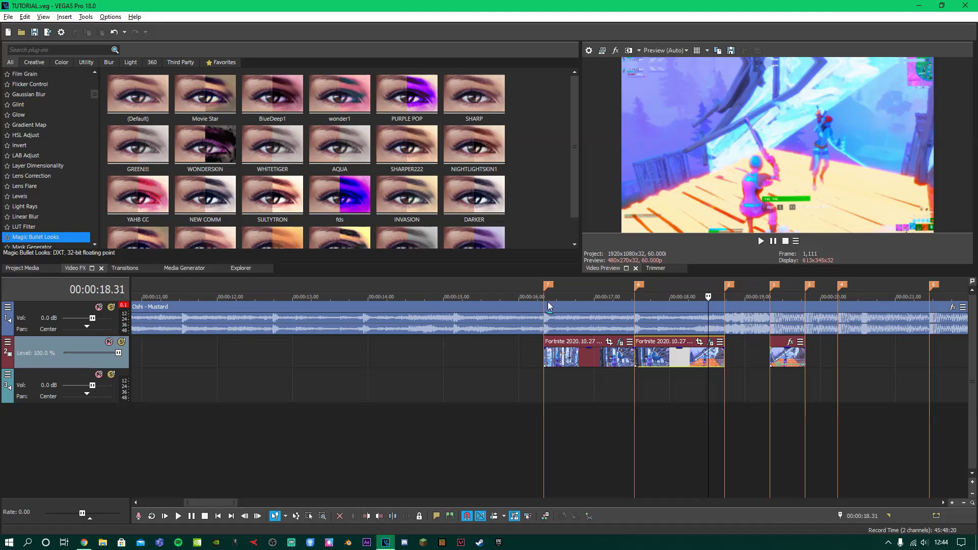
{"action": "left_click", "coordinate": [591, 363]}
{"action": "left_click_drag", "start_coordinate": [474, 148], "coordinate": [567, 270]}
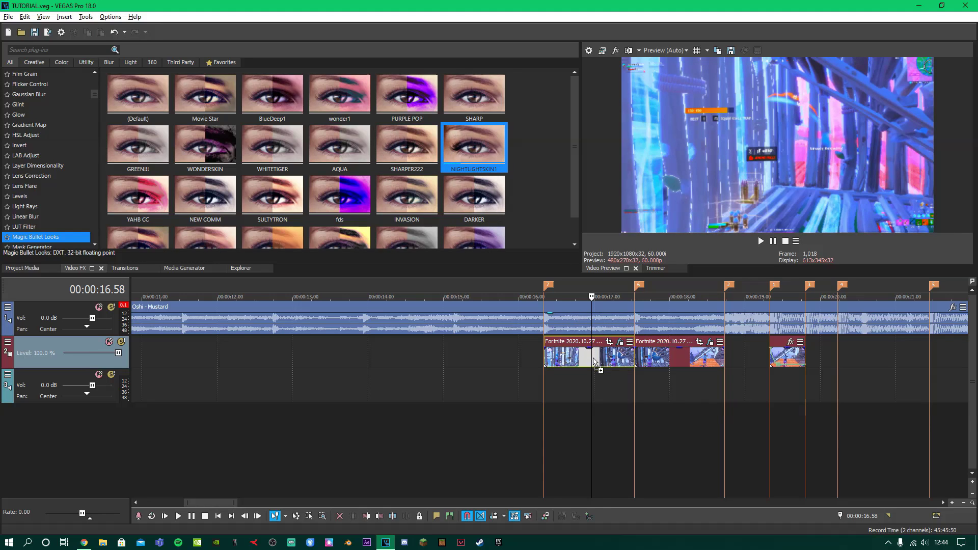
{"action": "left_click_drag", "start_coordinate": [595, 363], "coordinate": [594, 363]}
{"action": "left_click", "coordinate": [594, 87]}
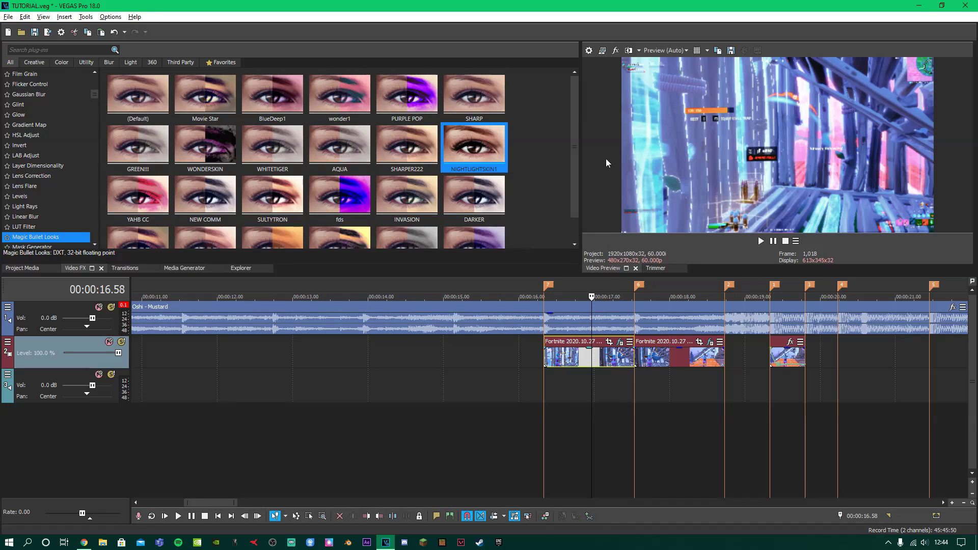
Play the two split parts from marker 7 to check the color correction.
{"action": "left_click", "coordinate": [620, 378]}
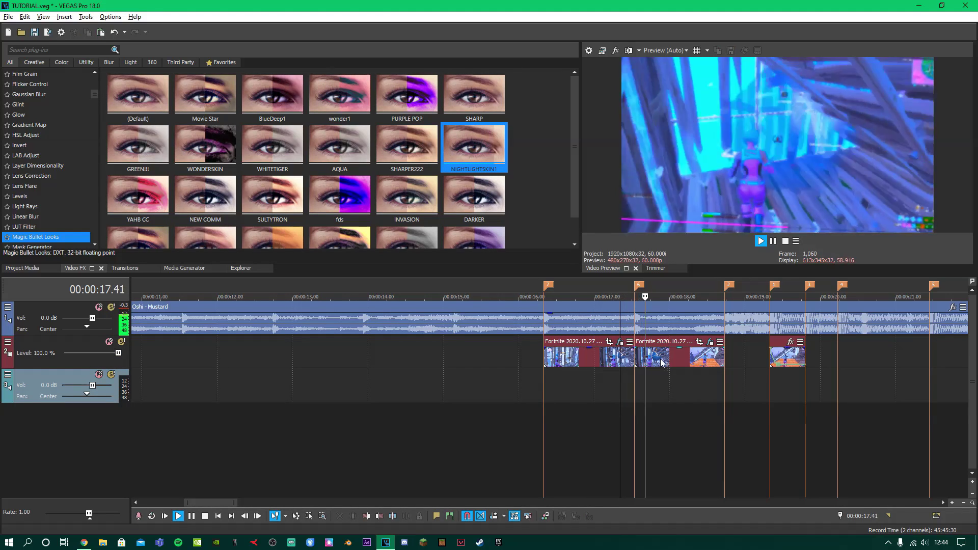
{"action": "key", "text": "space"}
{"action": "left_click", "coordinate": [546, 389]}
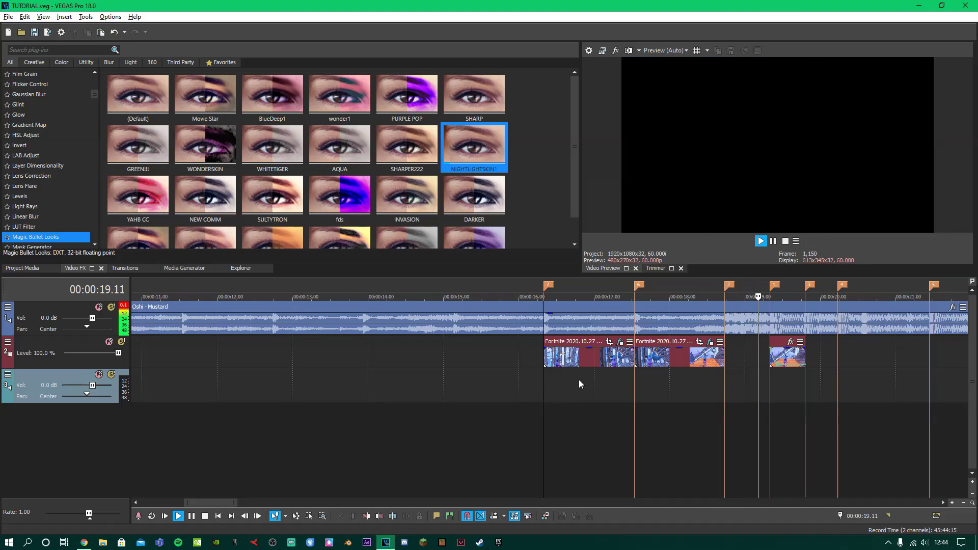
{"action": "key", "text": "space"}
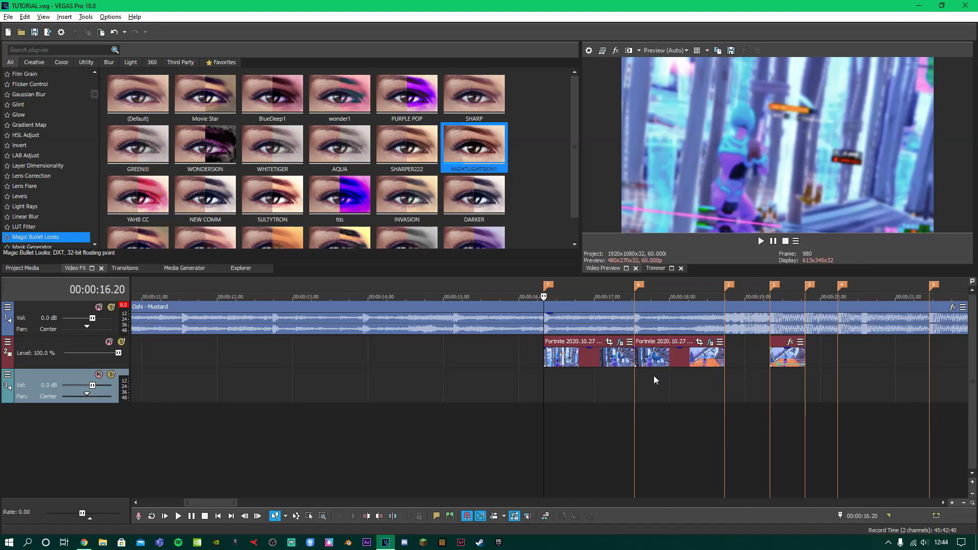
Add the KILL + TRANSITION A effect package from ALDUCK PRESETS to the short clip between markers 1 and 3.
{"action": "left_click", "coordinate": [769, 361]}
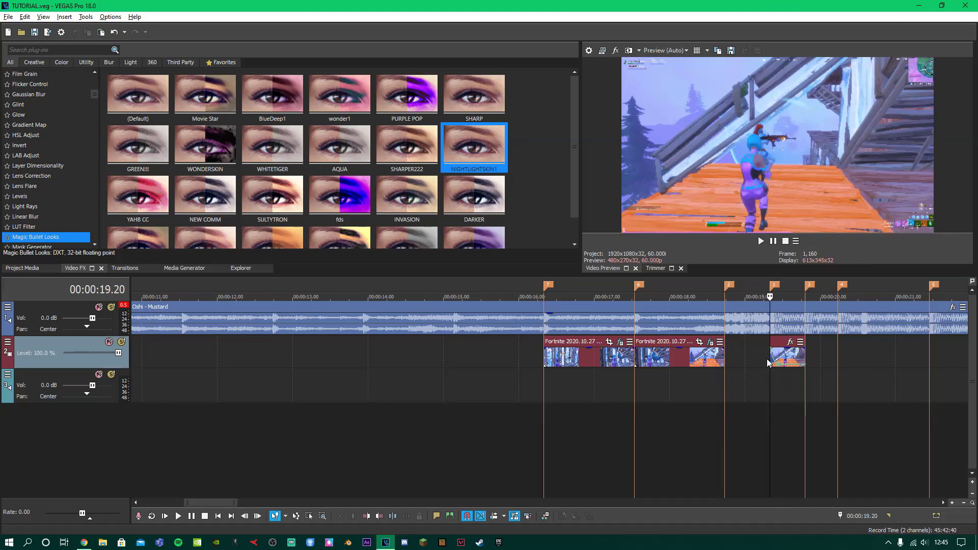
{"action": "left_click", "coordinate": [790, 343]}
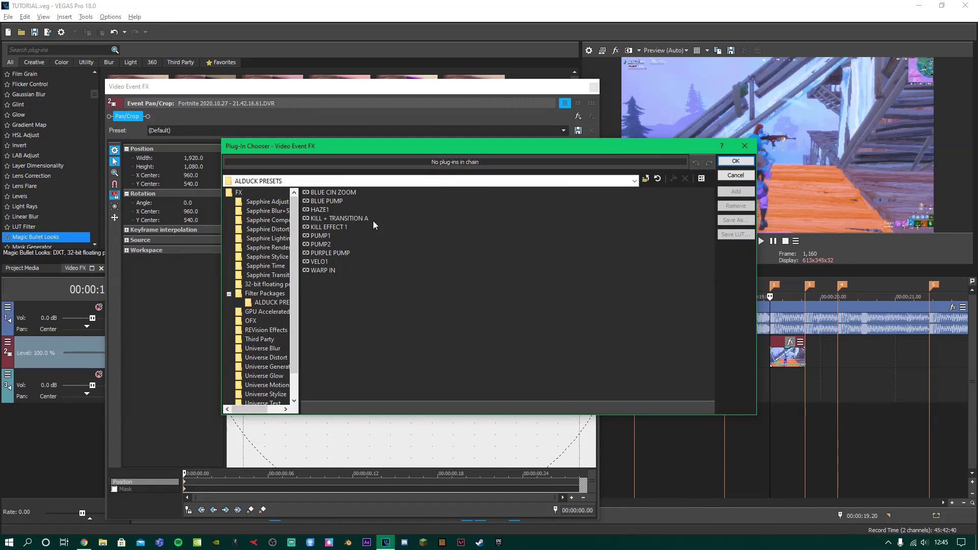
{"action": "left_click", "coordinate": [341, 220]}
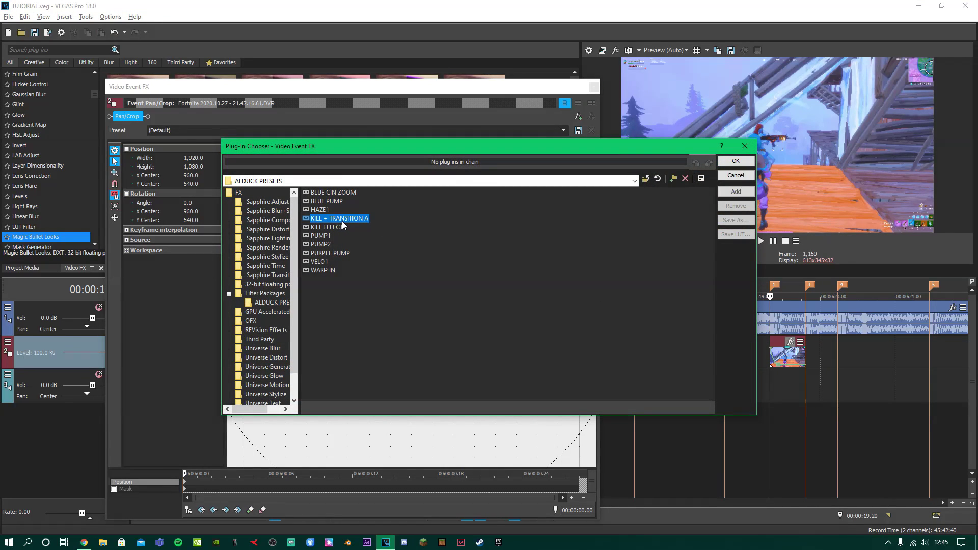
{"action": "left_click", "coordinate": [752, 192]}
{"action": "left_click", "coordinate": [735, 161]}
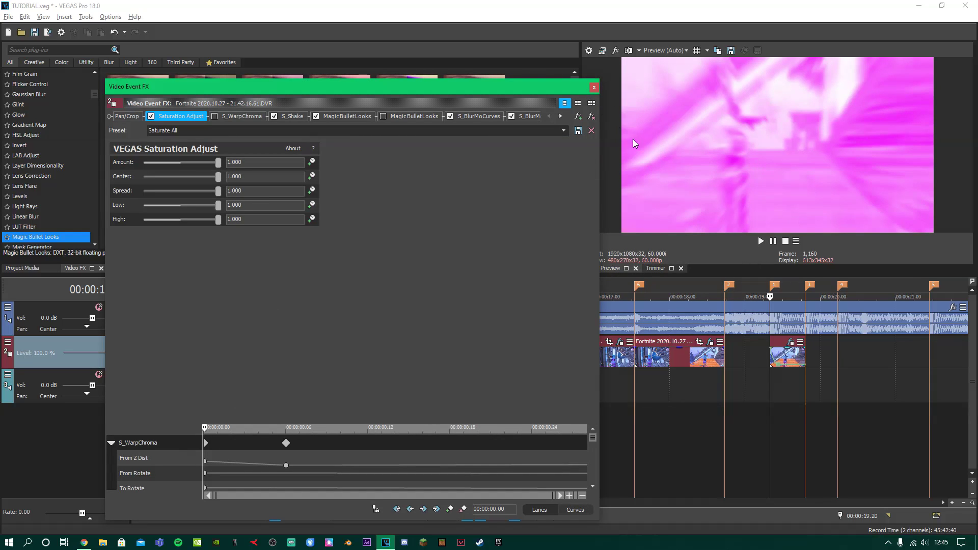
{"action": "left_click", "coordinate": [593, 87]}
Play the short clip from marker 1 to check its kill effect.
{"action": "scroll", "coordinate": [829, 373], "scroll_direction": "up", "scroll_amount": 1}
{"action": "key", "text": "space"}
{"action": "key", "text": "space"}
{"action": "key", "text": "space"}
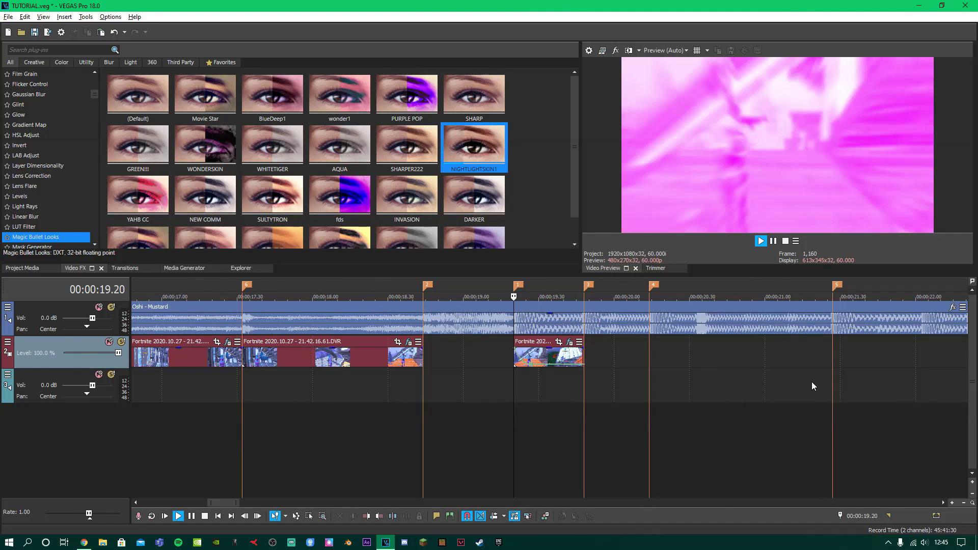
{"action": "scroll", "coordinate": [810, 382], "scroll_direction": "up", "scroll_amount": 1}
{"action": "scroll", "coordinate": [764, 382], "scroll_direction": "down", "scroll_amount": 4}
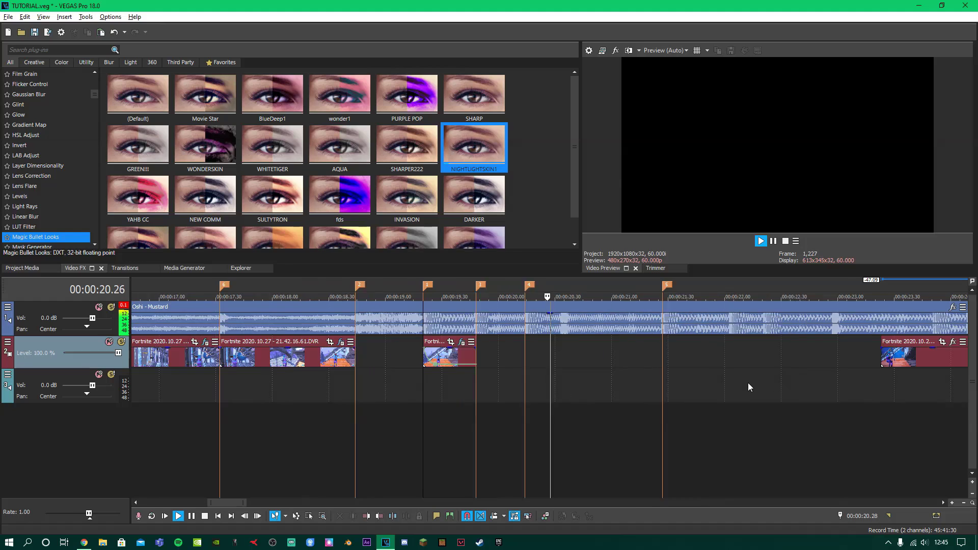
{"action": "key", "text": "space"}
{"action": "key", "text": "space"}
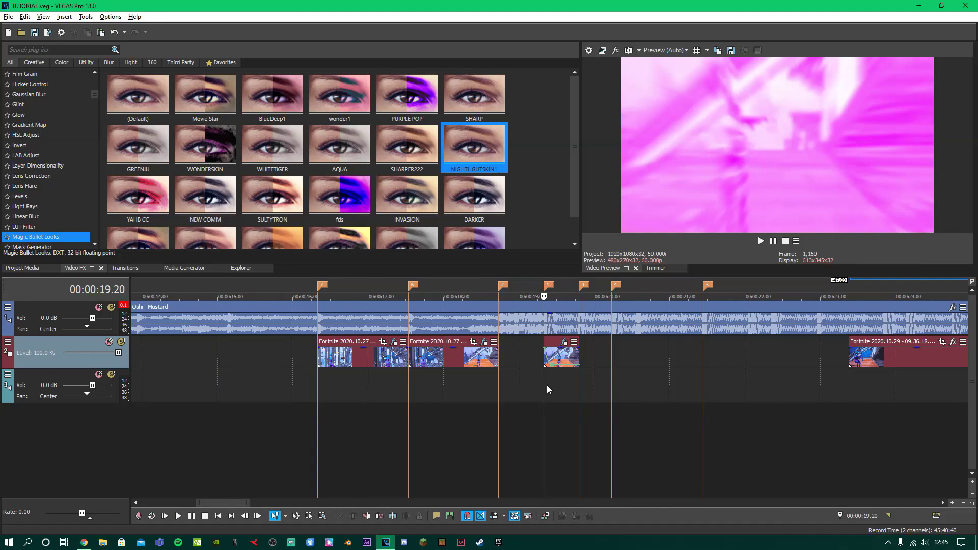
Play the edit from marker 7 to review the pump, color correction and kill effects together.
{"action": "left_click", "coordinate": [488, 388]}
{"action": "left_click", "coordinate": [319, 378]}
{"action": "key", "text": "space"}
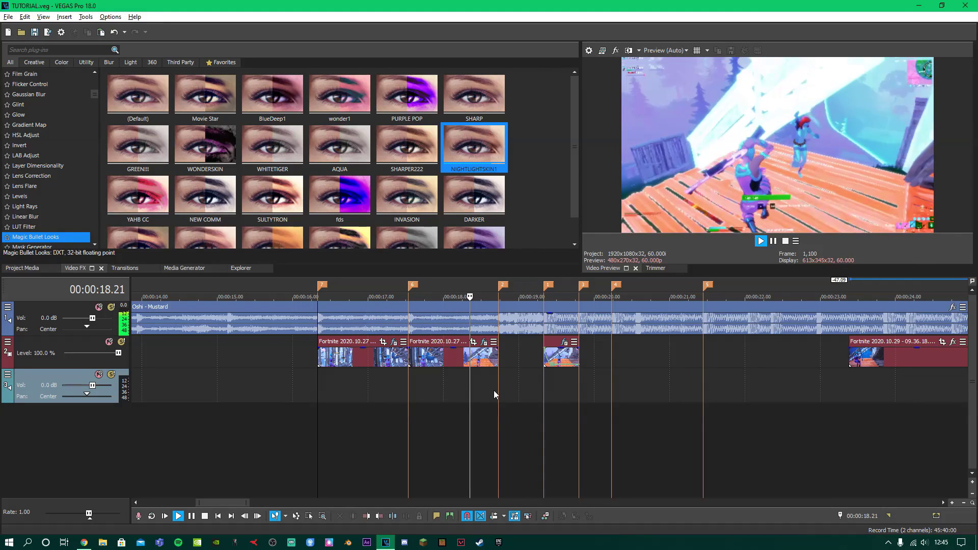
{"action": "key", "text": "space"}
Look over the remaining Fortnite clips further along the timeline and return to marker 7.
{"action": "scroll", "coordinate": [645, 367], "scroll_direction": "down", "scroll_amount": 4}
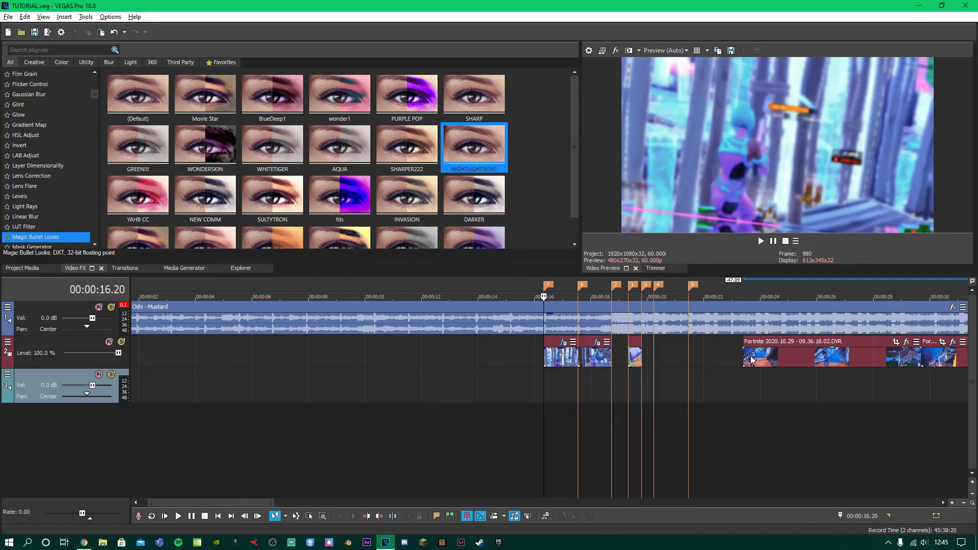
{"action": "left_click", "coordinate": [753, 359]}
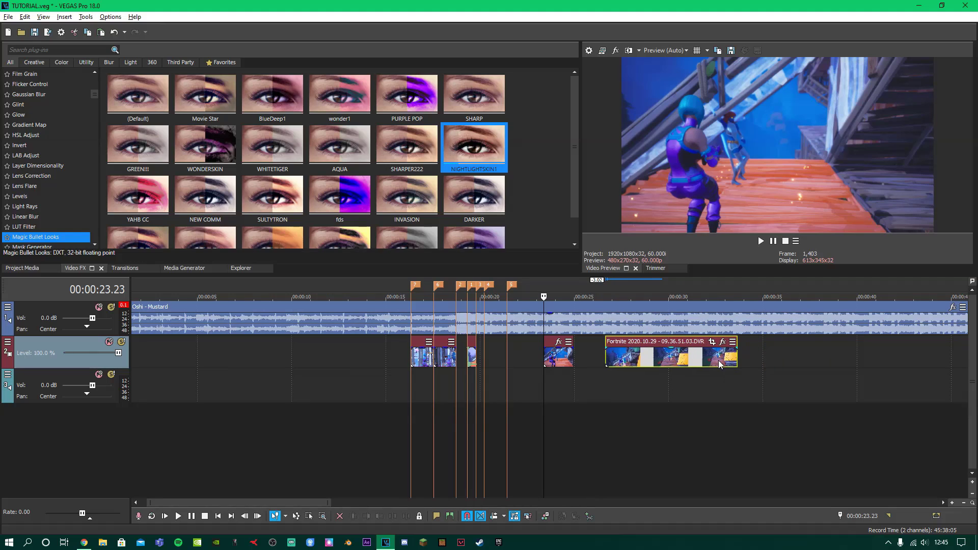
{"action": "left_click", "coordinate": [409, 379]}
{"action": "scroll", "coordinate": [541, 389], "scroll_direction": "up", "scroll_amount": 4}
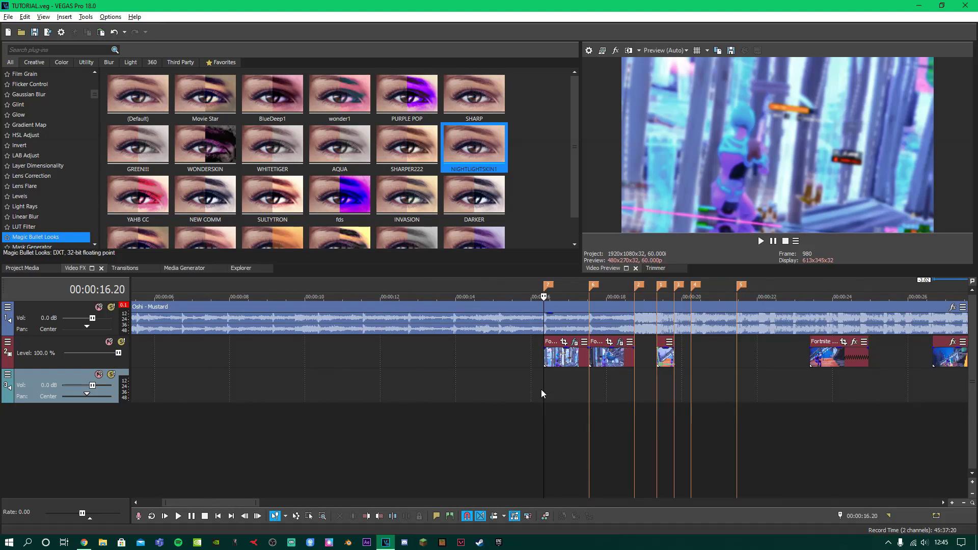
Add a second Magic Bullet Looks effect with the (Default) preset to the clip between markers 7 and 6.
{"action": "left_click", "coordinate": [551, 362]}
{"action": "key", "text": "space"}
{"action": "key", "text": "space"}
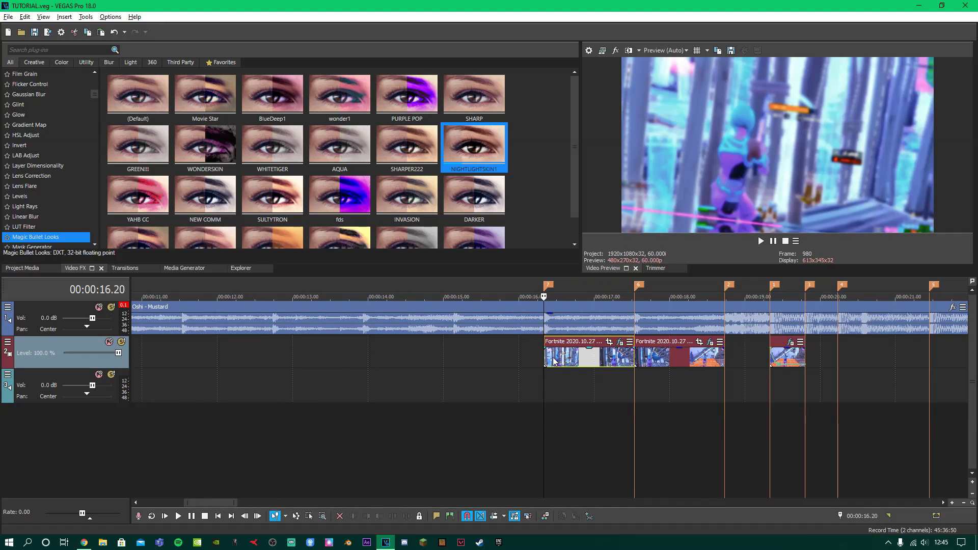
{"action": "left_click", "coordinate": [566, 359]}
{"action": "left_click", "coordinate": [584, 360]}
{"action": "left_click", "coordinate": [633, 362]}
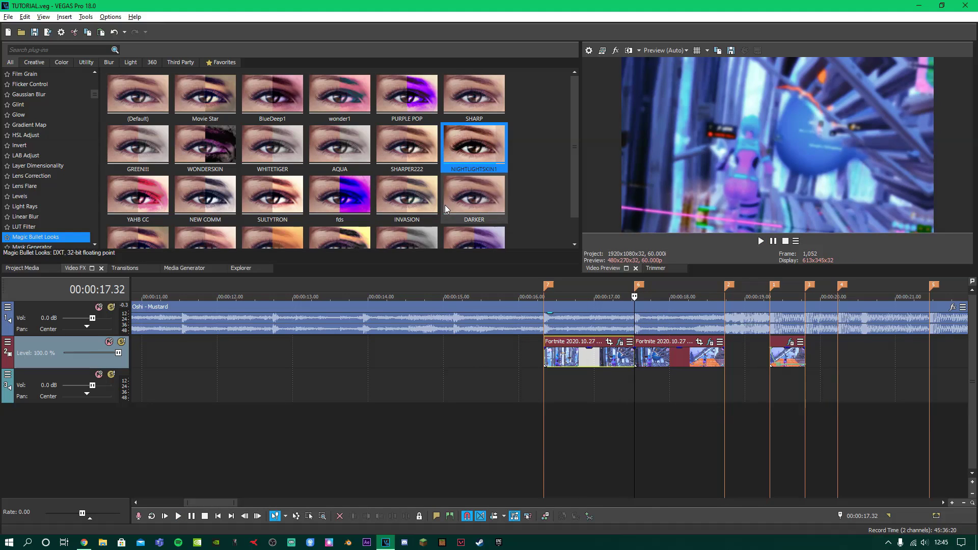
{"action": "left_click", "coordinate": [142, 89]}
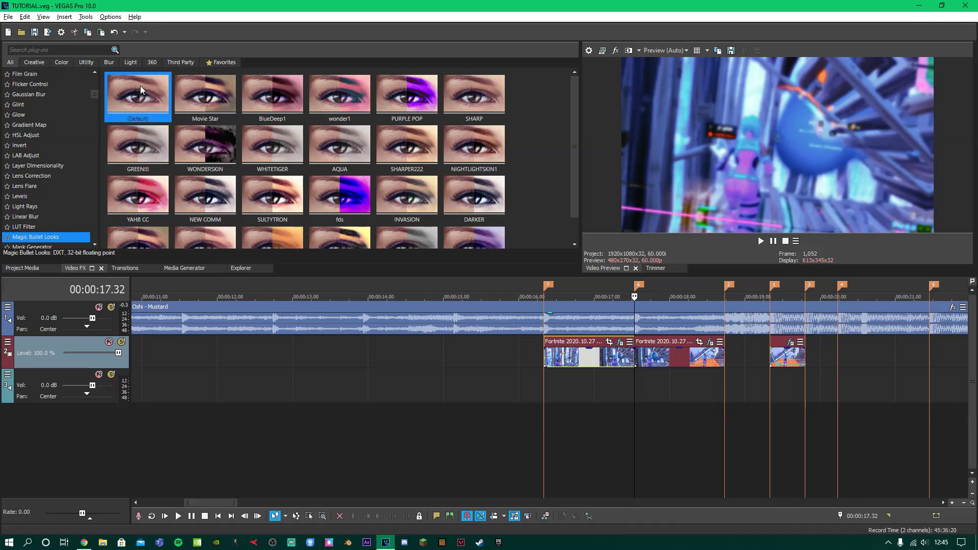
{"action": "left_click_drag", "start_coordinate": [603, 359], "coordinate": [603, 360]}
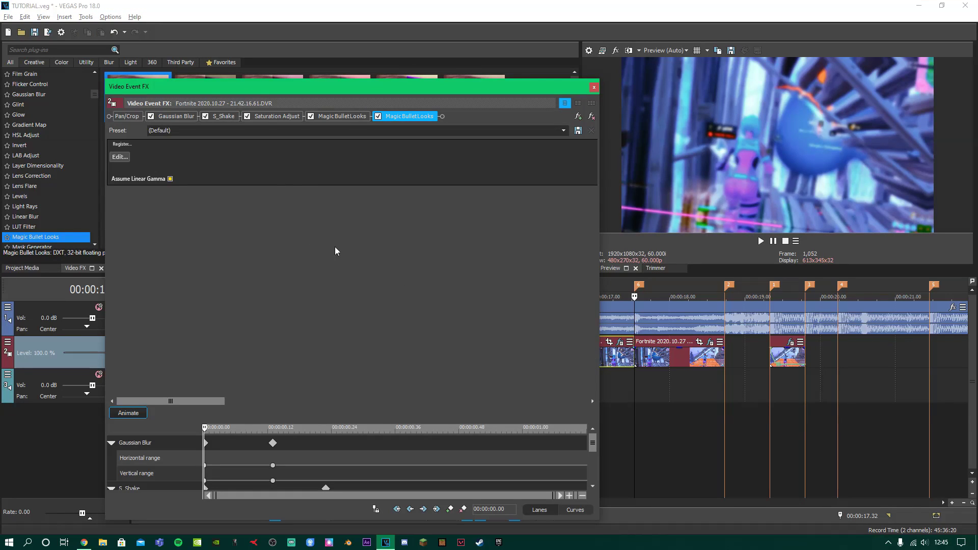
Edit the new Magic Bullet effect and load the Basic Black Diffusion look from Diffusion and Light.
{"action": "scroll", "coordinate": [177, 299], "scroll_direction": "down", "scroll_amount": 2}
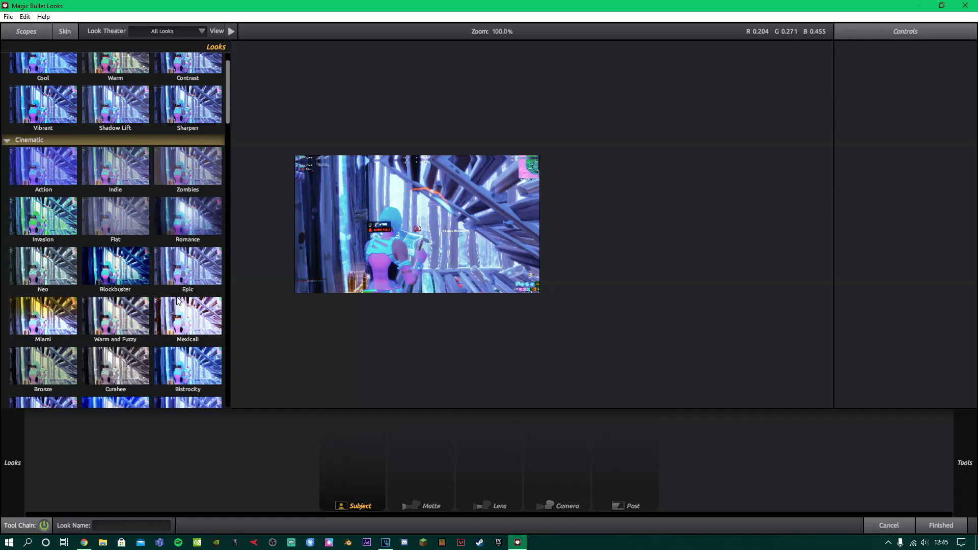
{"action": "scroll", "coordinate": [177, 301], "scroll_direction": "down", "scroll_amount": 4}
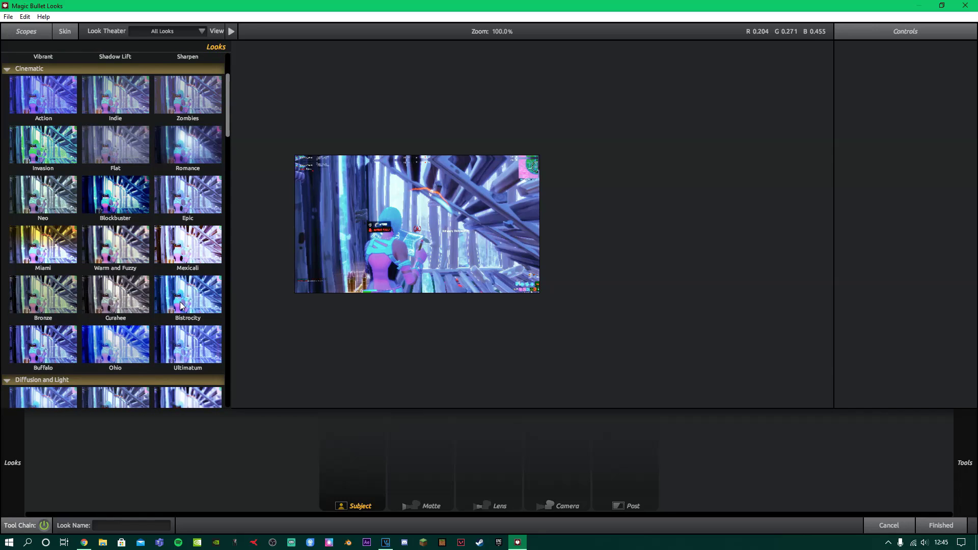
{"action": "scroll", "coordinate": [183, 311], "scroll_direction": "down", "scroll_amount": 2}
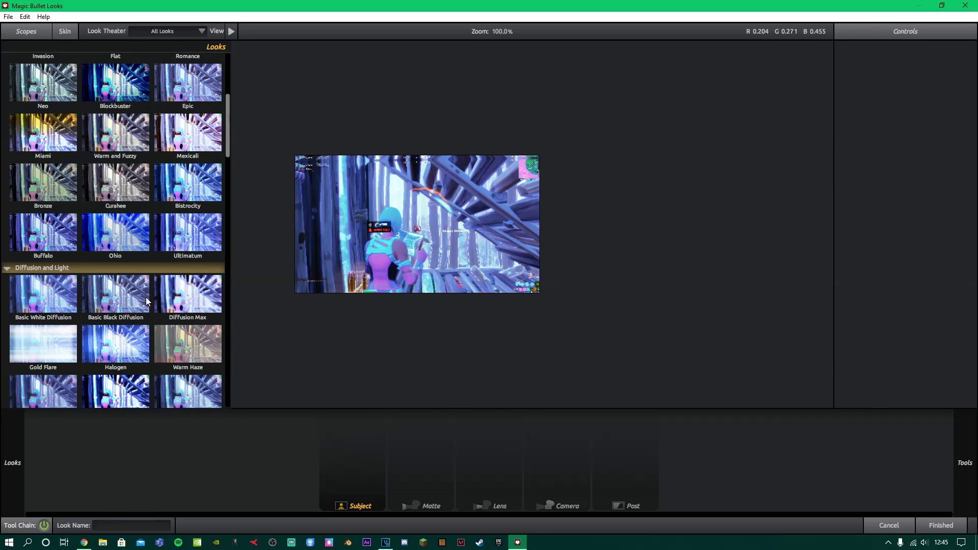
{"action": "scroll", "coordinate": [145, 301], "scroll_direction": "down", "scroll_amount": 1}
{"action": "left_click", "coordinate": [127, 284]}
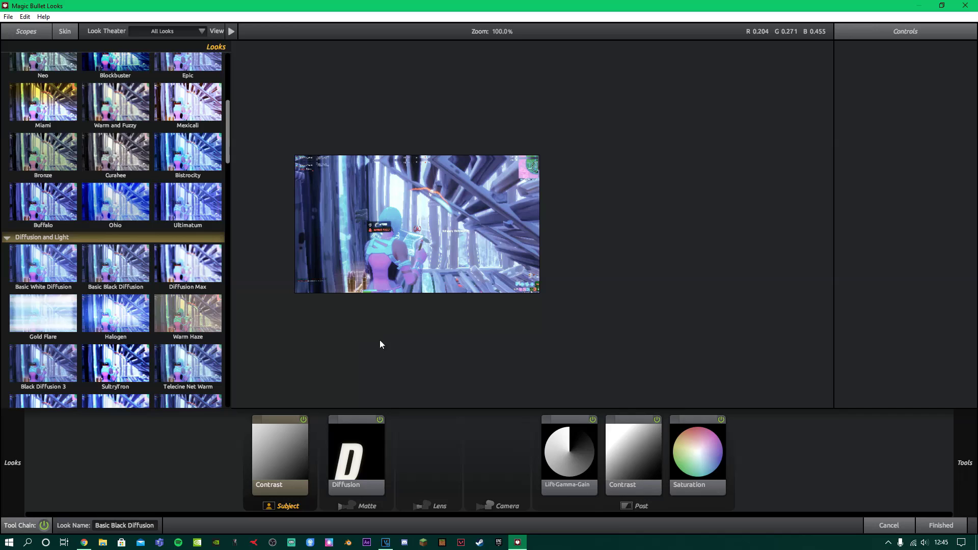
Shift the look's Lift-Gamma-Gain to yellow gamma (1.562, 1.600, 0.339) and purple gain (1.217, 0.370, 1.413), and inspect the preview.
{"action": "left_click", "coordinate": [561, 457]}
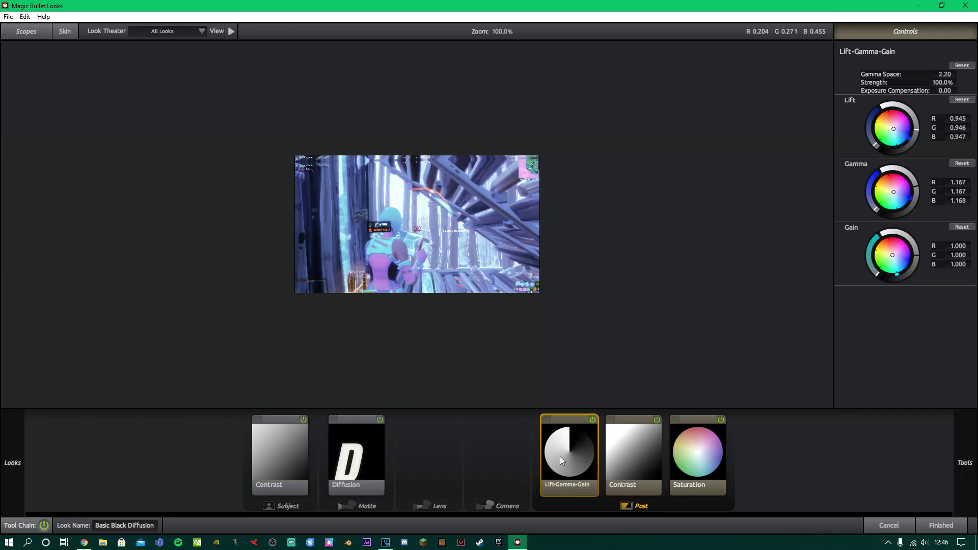
{"action": "left_click_drag", "start_coordinate": [901, 259], "coordinate": [895, 242]}
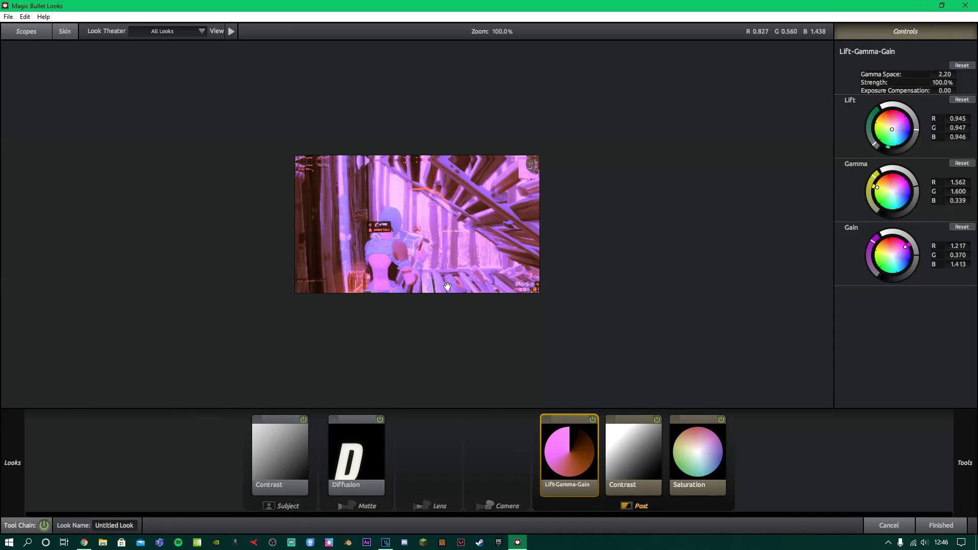
{"action": "scroll", "coordinate": [448, 286], "scroll_direction": "down", "scroll_amount": 1}
{"action": "scroll", "coordinate": [445, 283], "scroll_direction": "up", "scroll_amount": 4}
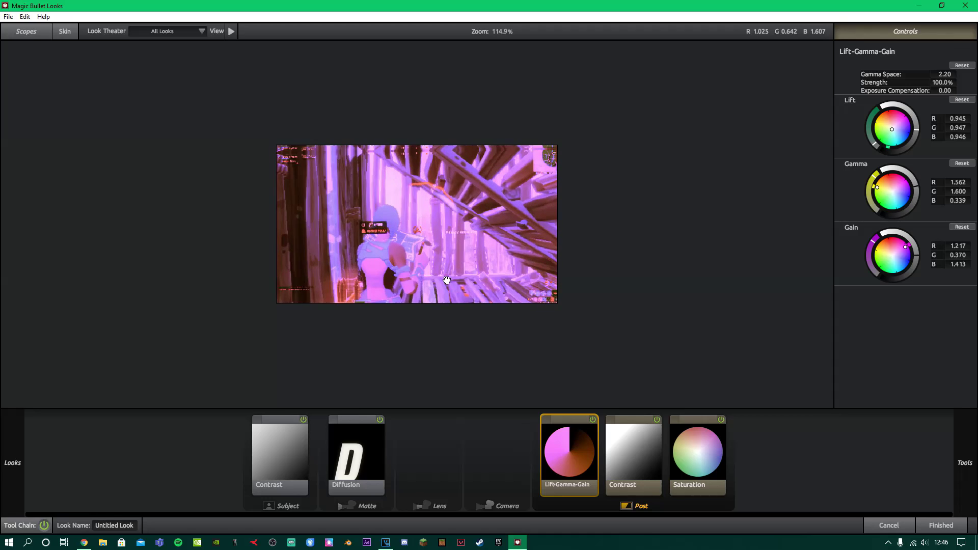
{"action": "scroll", "coordinate": [538, 281], "scroll_direction": "down", "scroll_amount": 3}
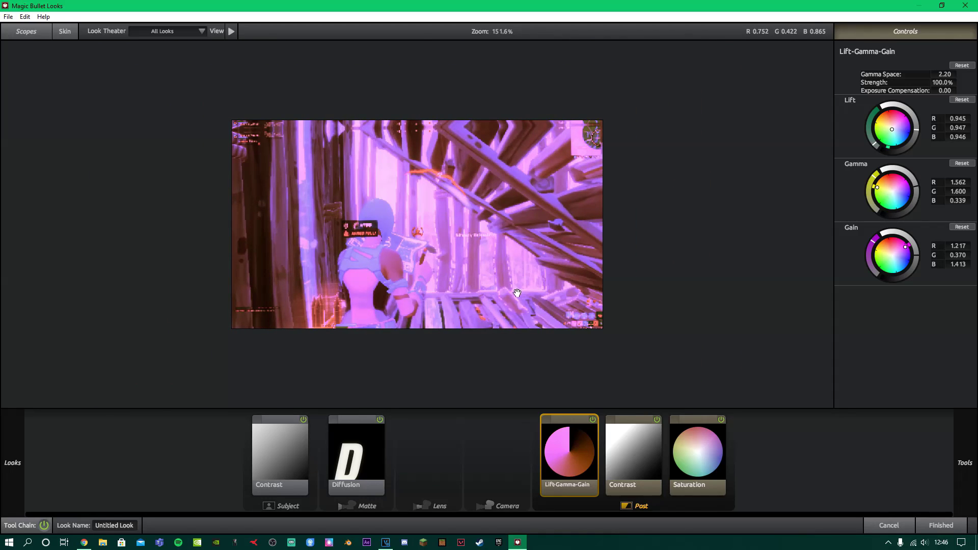
Try a post Contrast of -0.060 and Saturation of 612% in the look, and close the look editor and effect window.
{"action": "left_click", "coordinate": [643, 452]}
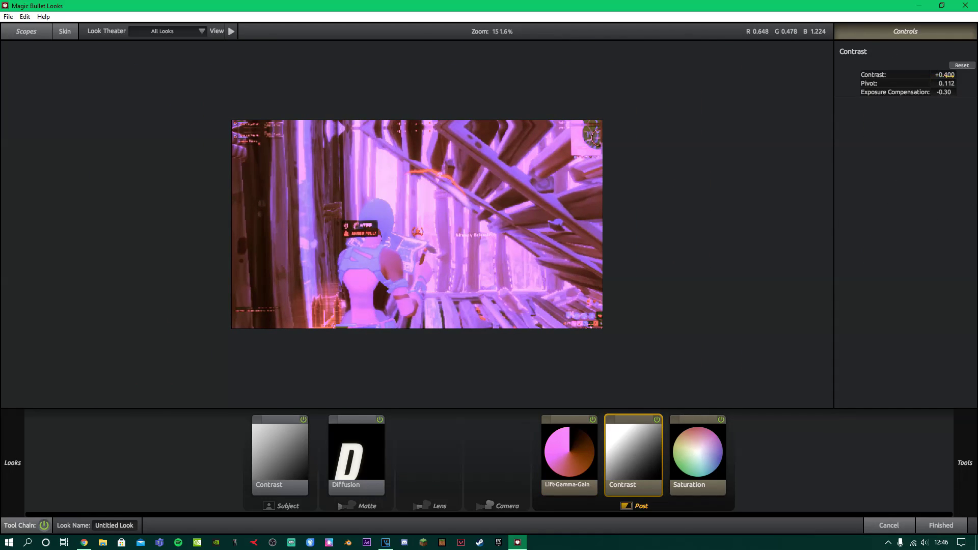
{"action": "mouse_move", "coordinate": [949, 75]}
{"action": "left_mouse_down"}
{"action": "mouse_move", "coordinate": [963, 75]}
{"action": "mouse_move", "coordinate": [937, 75]}
{"action": "left_mouse_up"}
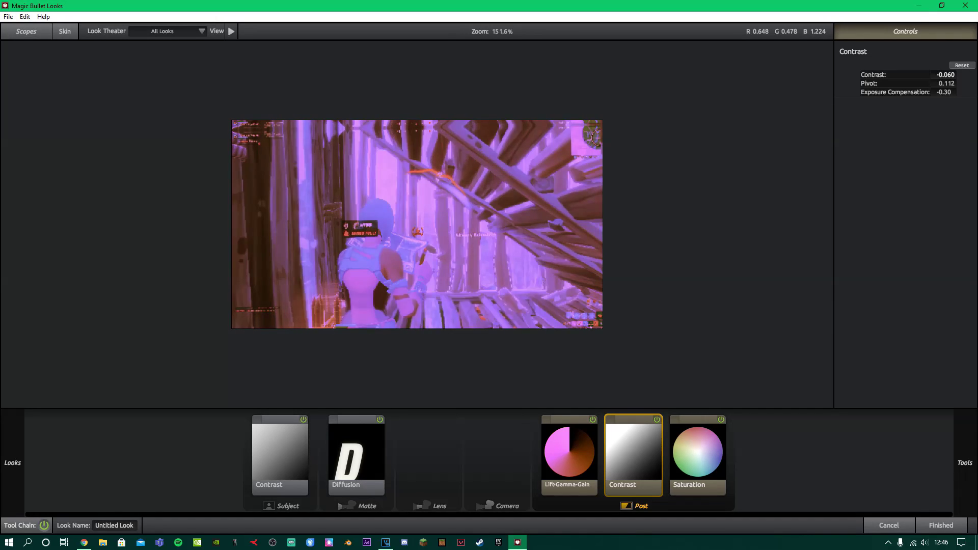
{"action": "left_click", "coordinate": [686, 470]}
{"action": "left_click", "coordinate": [901, 121]}
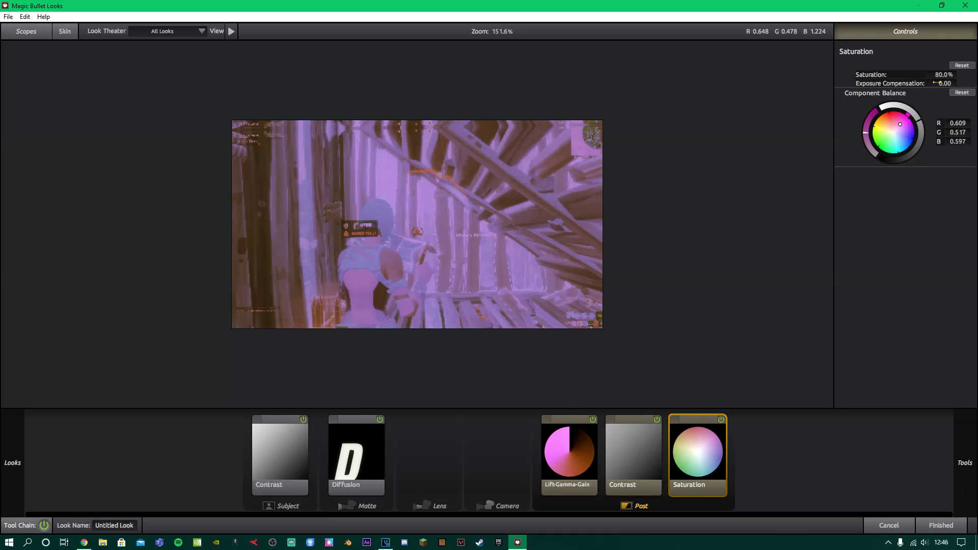
{"action": "left_click_drag", "start_coordinate": [938, 75], "coordinate": [963, 75]}
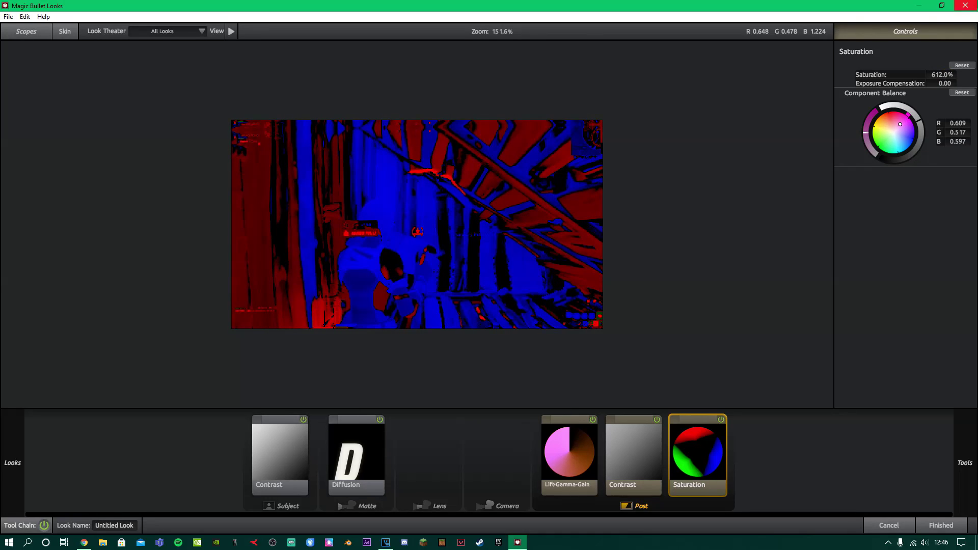
{"action": "left_click", "coordinate": [965, 6]}
{"action": "left_click", "coordinate": [594, 87]}
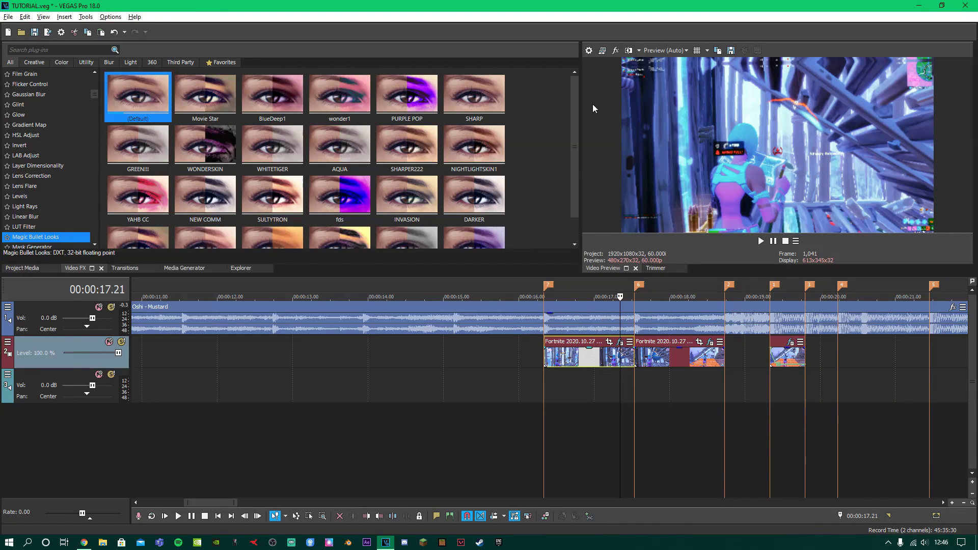
{"action": "left_click", "coordinate": [622, 342]}
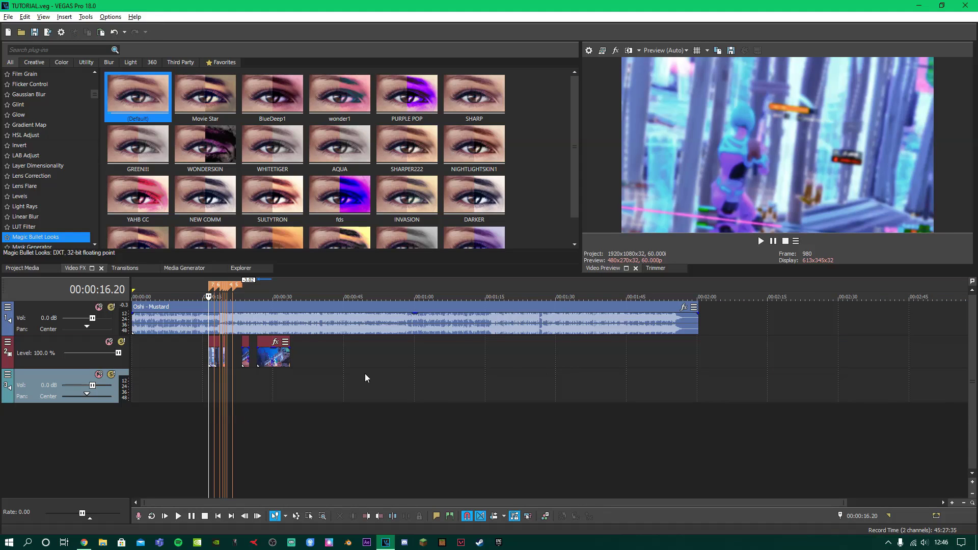
Move the Fortnite 09.36.18.02 clip into the gap between markers 2 and 1, shorten it to fit, and play it back.
{"action": "scroll", "coordinate": [383, 363], "scroll_direction": "up", "scroll_amount": 4}
{"action": "left_click", "coordinate": [576, 355]}
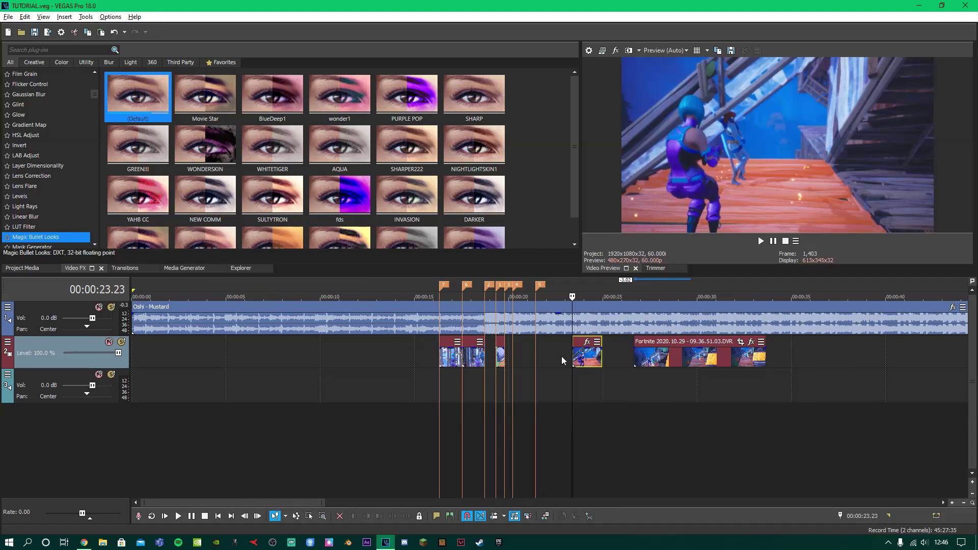
{"action": "scroll", "coordinate": [601, 355], "scroll_direction": "up", "scroll_amount": 3}
{"action": "left_click_drag", "start_coordinate": [610, 361], "coordinate": [568, 361]}
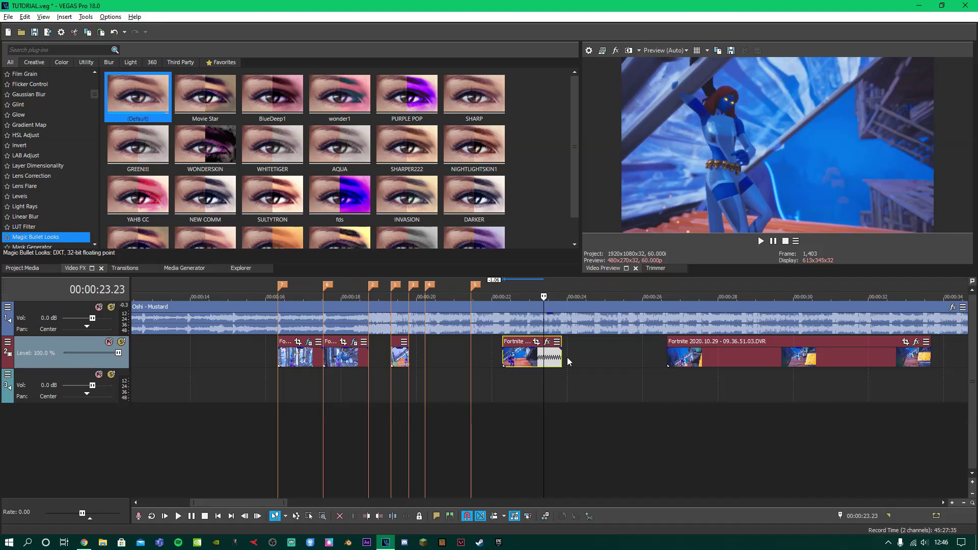
{"action": "left_click", "coordinate": [571, 356]}
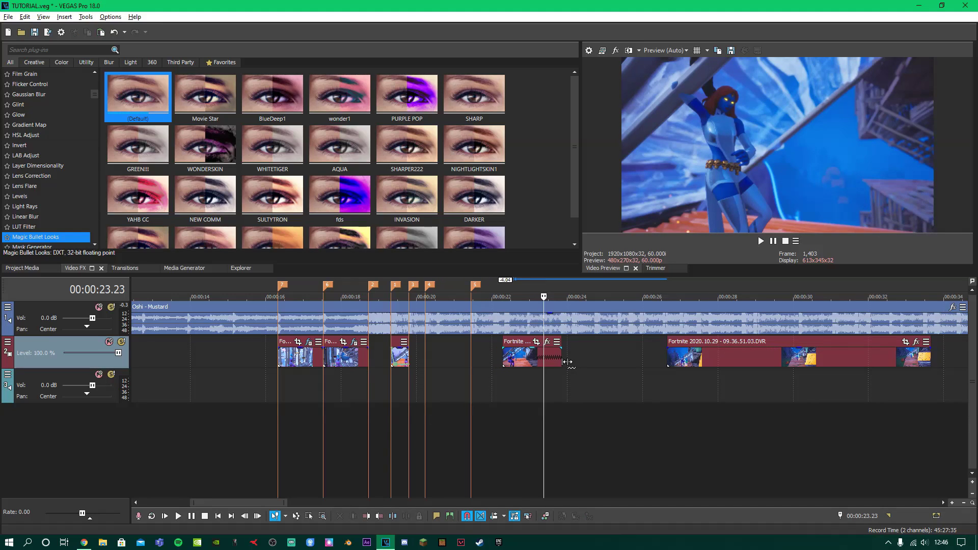
{"action": "mouse_move", "coordinate": [567, 362]}
{"action": "left_mouse_down"}
{"action": "mouse_move", "coordinate": [656, 361]}
{"action": "mouse_move", "coordinate": [382, 356]}
{"action": "mouse_move", "coordinate": [390, 359]}
{"action": "left_mouse_up"}
{"action": "left_click", "coordinate": [363, 371]}
{"action": "key", "text": "space"}
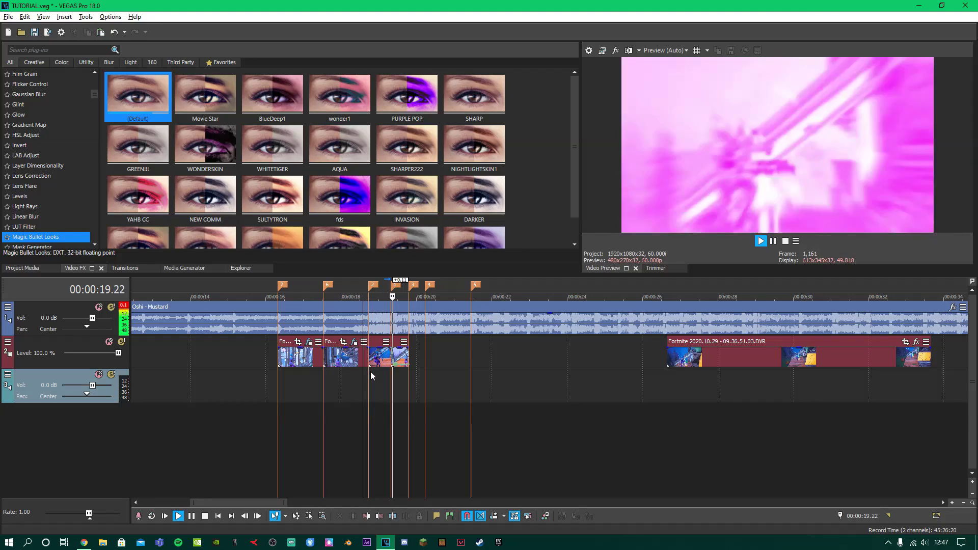
{"action": "key", "text": "space"}
Insert a velocity envelope on the clip between markers 2 and 1, add a point at 00:00:19.00, and raise its starting velocity.
{"action": "scroll", "coordinate": [548, 372], "scroll_direction": "up", "scroll_amount": 4}
{"action": "left_click", "coordinate": [580, 361]}
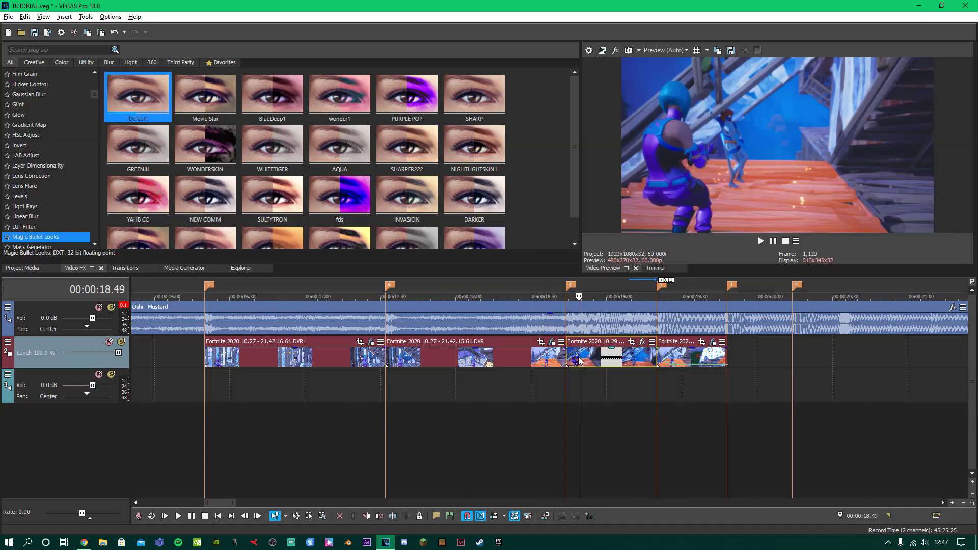
{"action": "right_click", "coordinate": [579, 361]}
{"action": "mouse_move", "coordinate": [648, 427]}
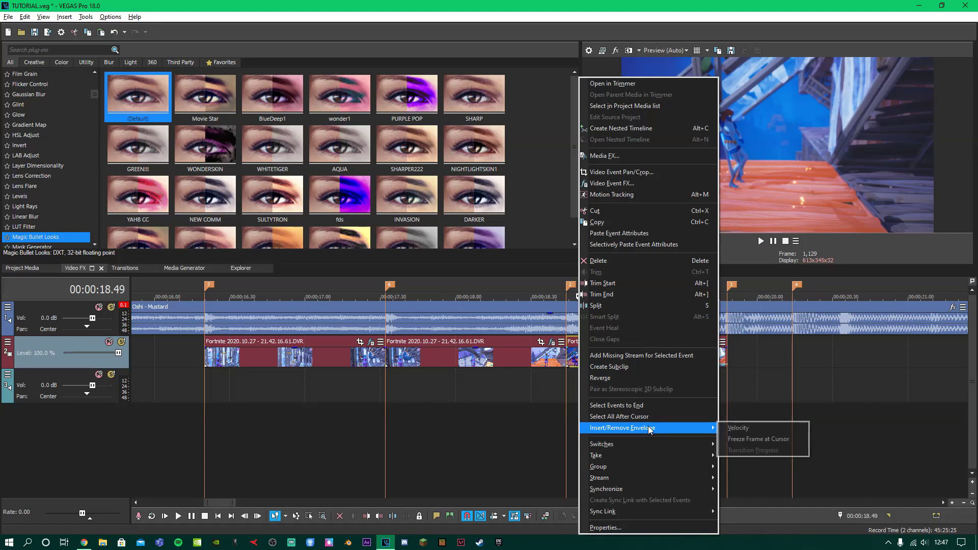
{"action": "left_click", "coordinate": [750, 428]}
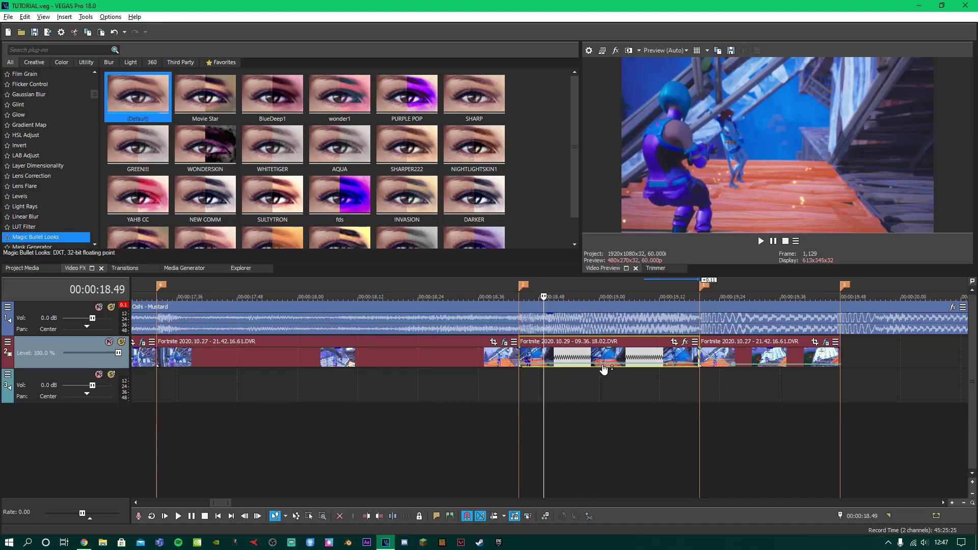
{"action": "double_click", "coordinate": [602, 364]}
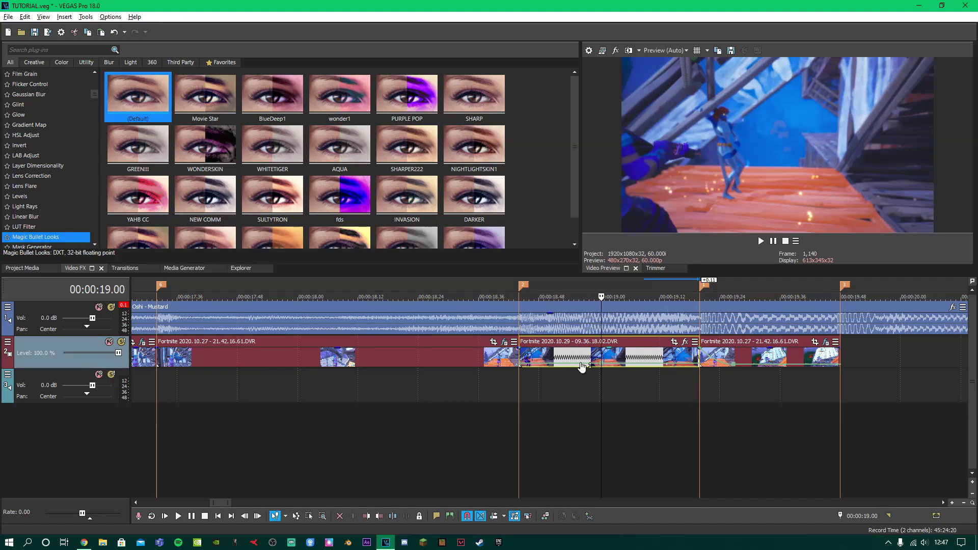
{"action": "left_click_drag", "start_coordinate": [521, 364], "coordinate": [523, 349]}
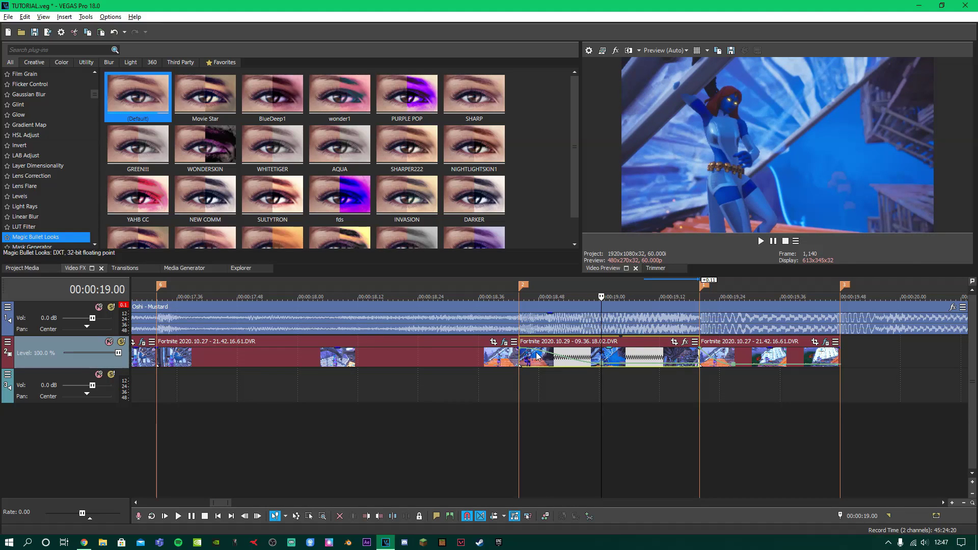
Change the fade curve of the velocity ramp, adjust the start of the ramp, and play back the clip.
{"action": "right_click", "coordinate": [544, 356]}
{"action": "left_click", "coordinate": [579, 380]}
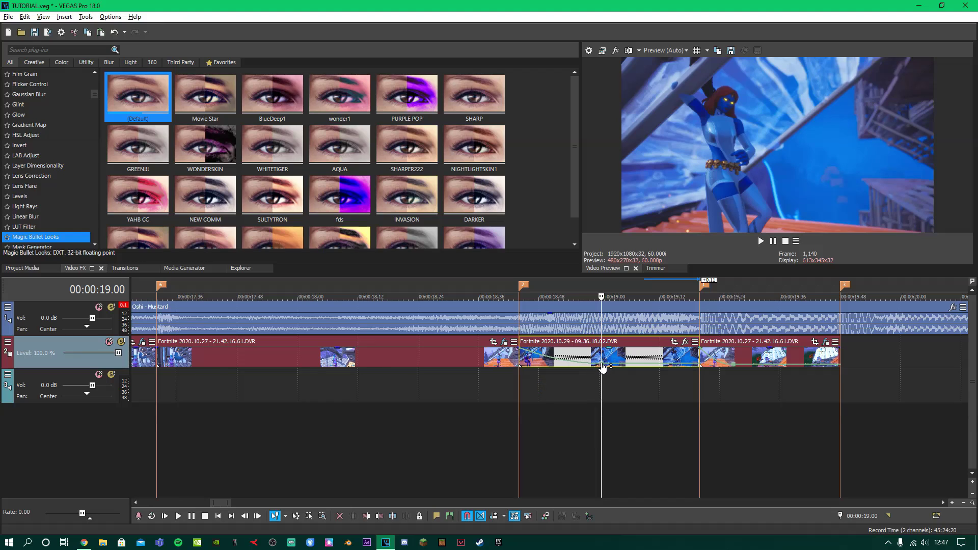
{"action": "left_click_drag", "start_coordinate": [530, 355], "coordinate": [525, 360]}
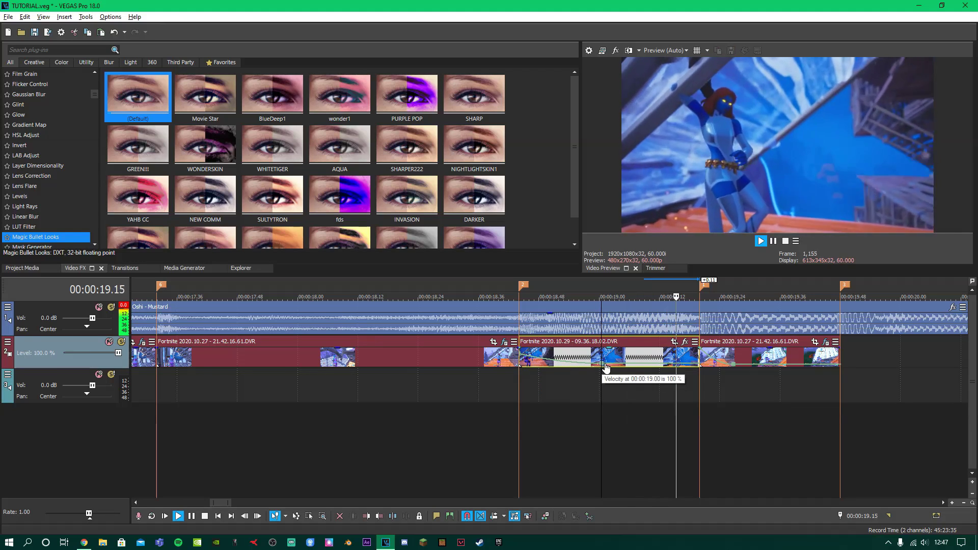
{"action": "left_click", "coordinate": [516, 380]}
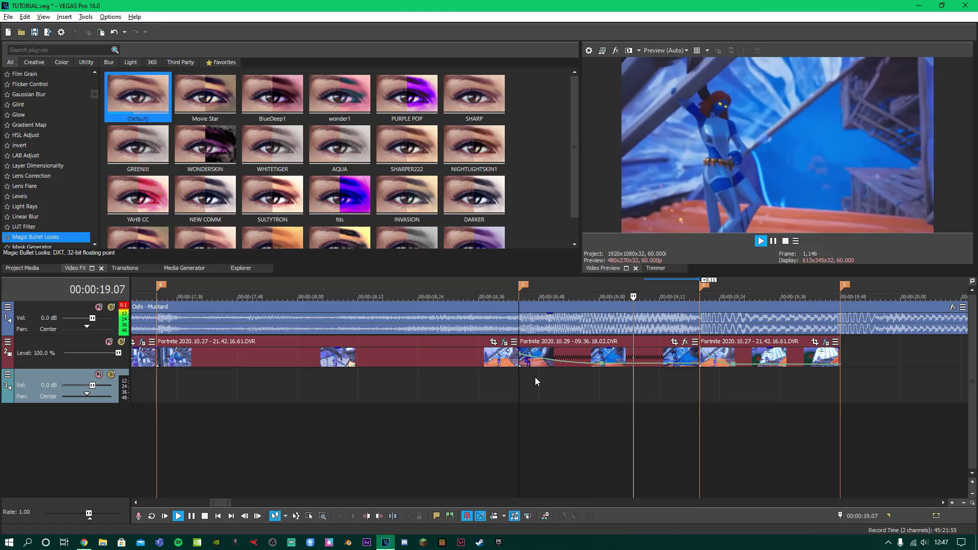
{"action": "key", "text": "space"}
{"action": "scroll", "coordinate": [533, 386], "scroll_direction": "down", "scroll_amount": 3}
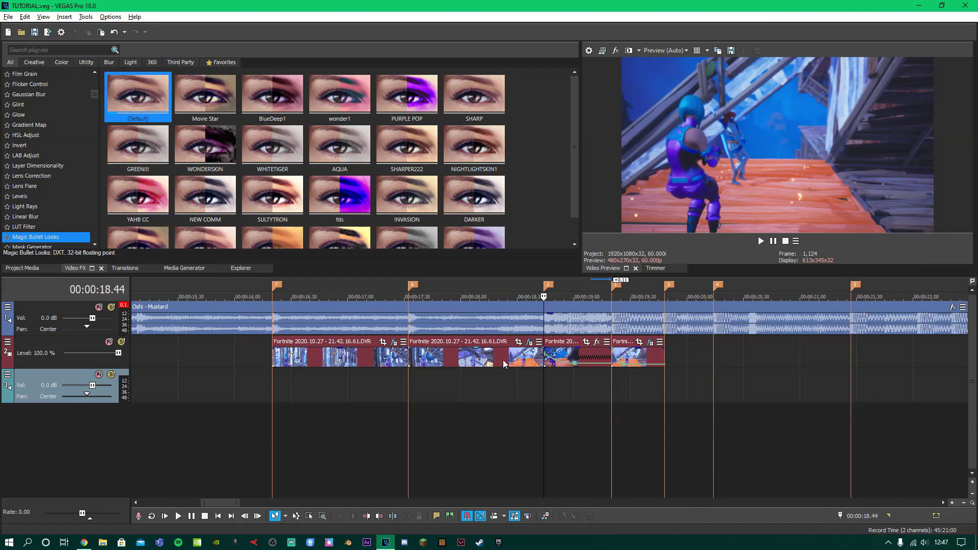
Selectively paste the copied event attributes onto the clip between markers 2 and 1, and play back the result.
{"action": "left_click", "coordinate": [571, 356]}
{"action": "right_click", "coordinate": [570, 357]}
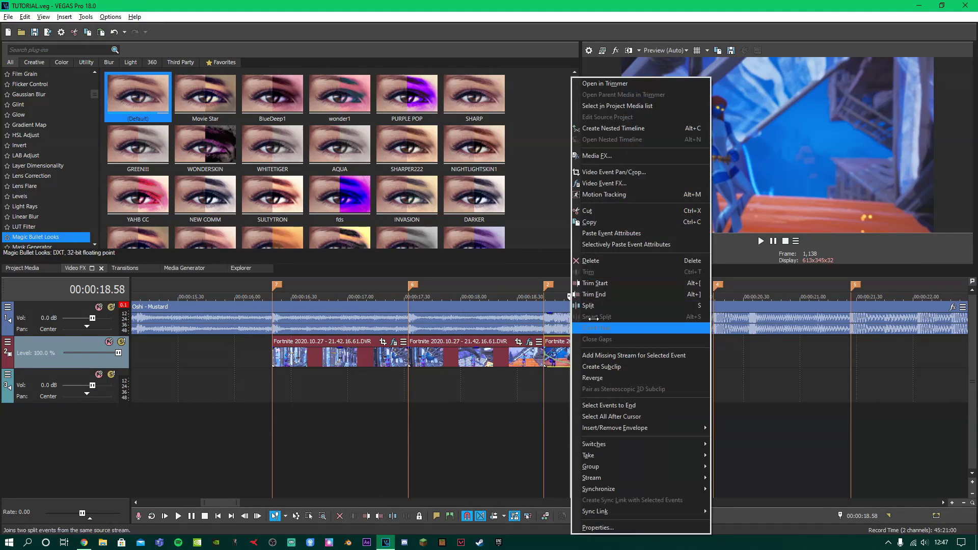
{"action": "left_click", "coordinate": [614, 245]}
{"action": "left_click", "coordinate": [527, 329]}
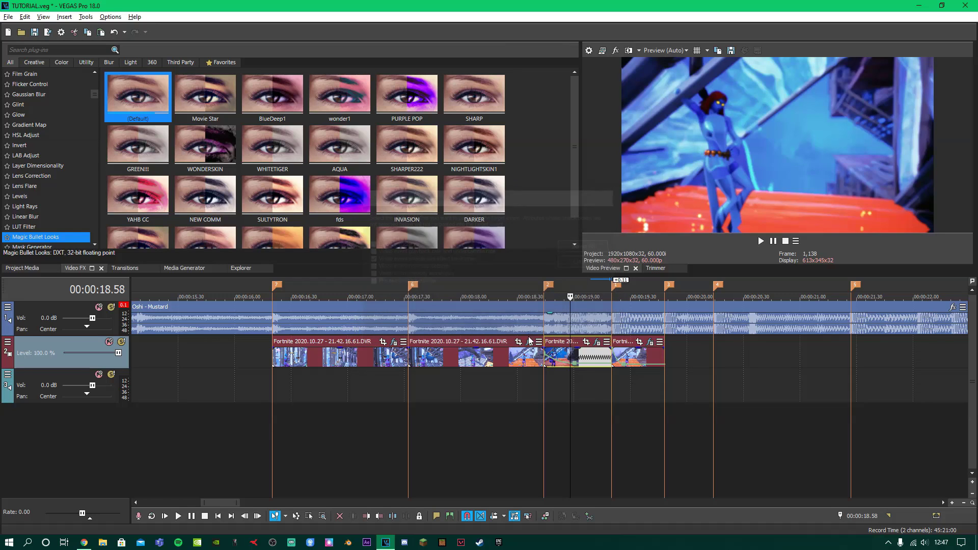
{"action": "left_click", "coordinate": [544, 377]}
{"action": "key", "text": "space"}
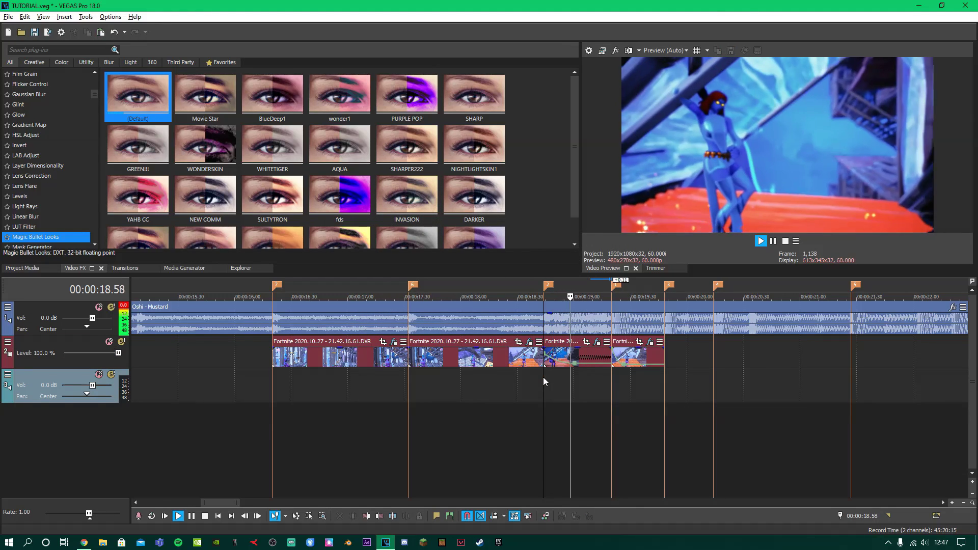
{"action": "key", "text": "space"}
Add the S_BlurMoCurves effect with the Reflect preset to the clip between markers 6 and 2.
{"action": "scroll", "coordinate": [36, 158], "scroll_direction": "down", "scroll_amount": 9}
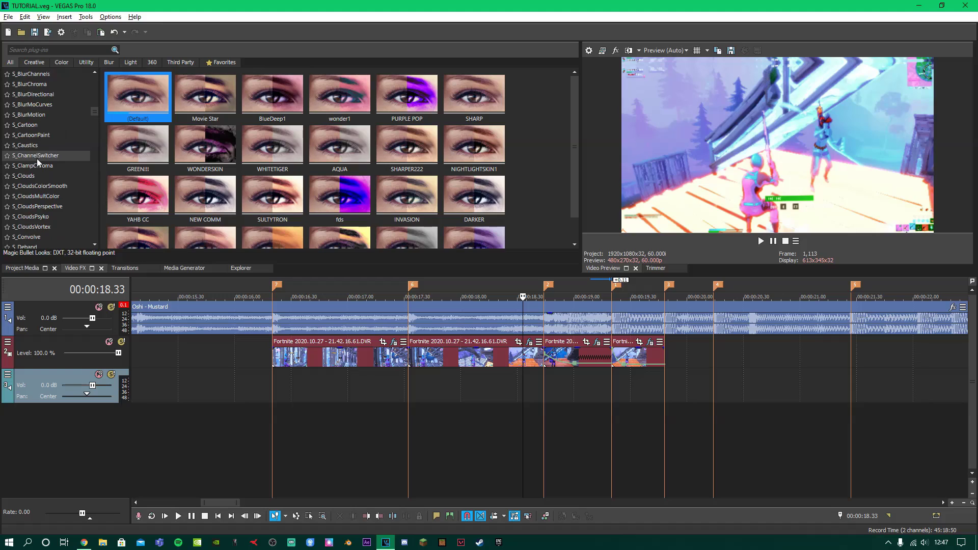
{"action": "left_click", "coordinate": [48, 205]}
{"action": "left_click", "coordinate": [52, 219]}
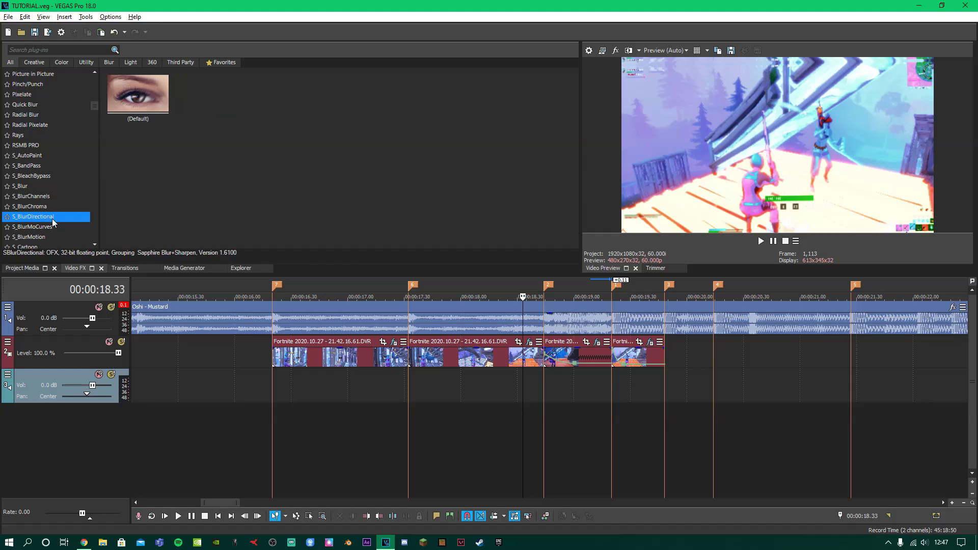
{"action": "left_click", "coordinate": [53, 228]}
{"action": "left_click_drag", "start_coordinate": [205, 96], "coordinate": [233, 139]}
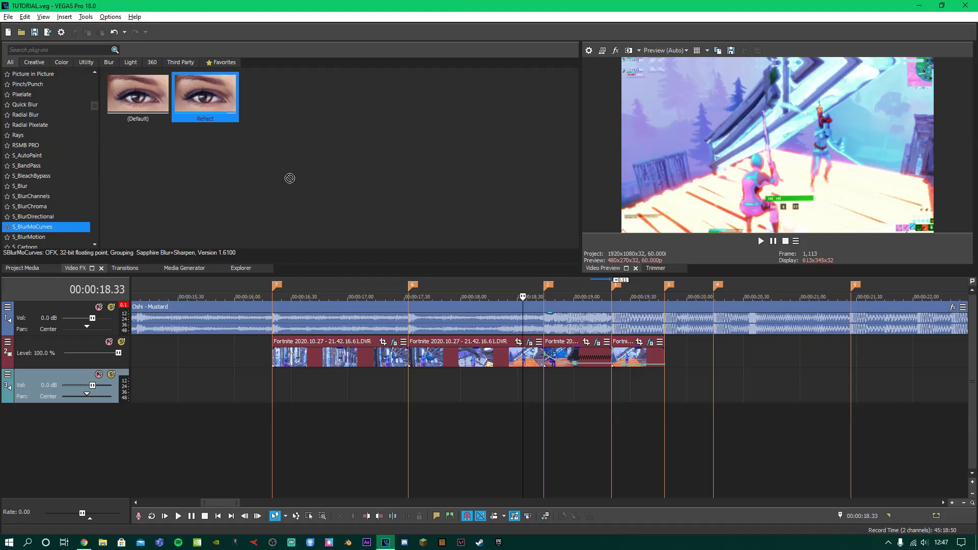
{"action": "left_click_drag", "start_coordinate": [523, 359], "coordinate": [532, 359]}
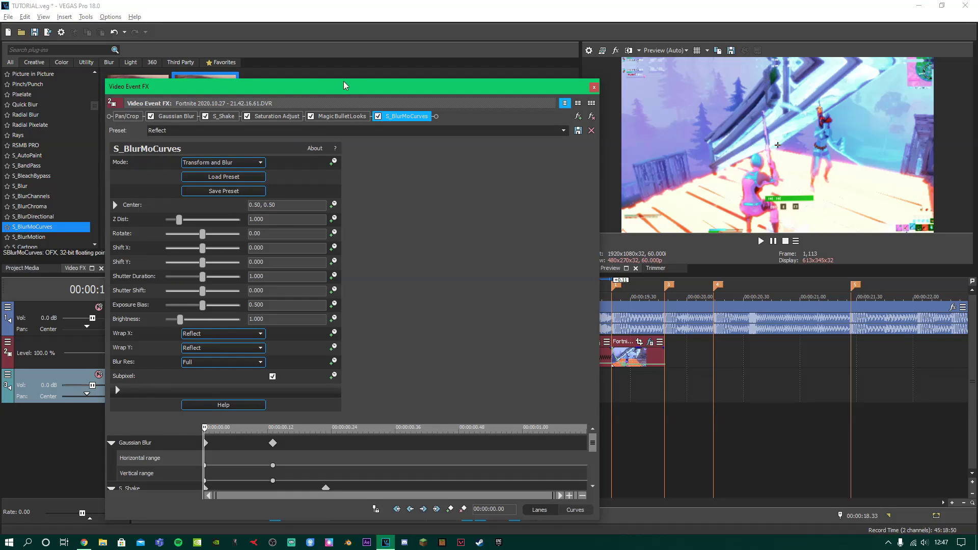
{"action": "left_click_drag", "start_coordinate": [351, 87], "coordinate": [366, 41]}
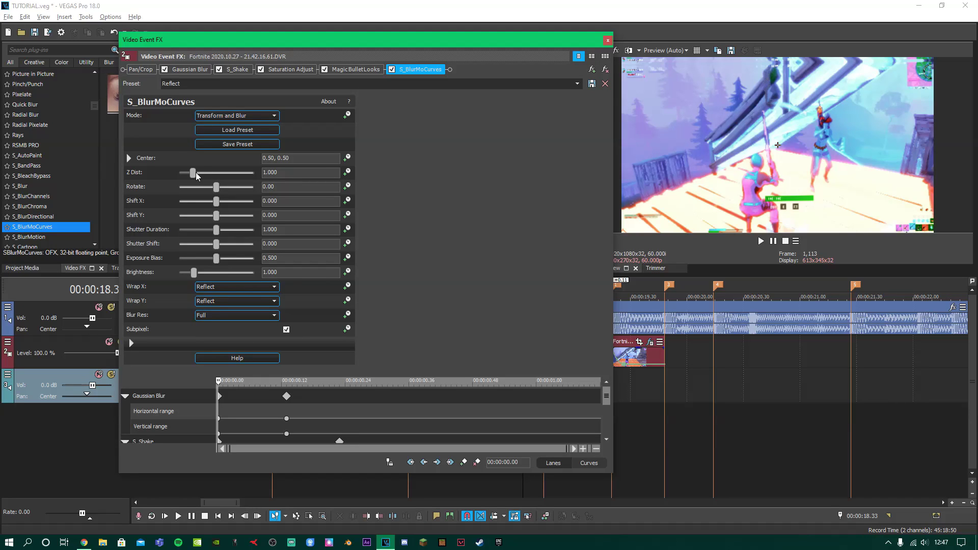
Animate the effect's Z Dist with a curve point at 00:00:00.57 and lower its end point at 00:00:01.12 to 0.1.
{"action": "left_click_drag", "start_coordinate": [195, 172], "coordinate": [235, 184]}
{"action": "key", "text": "ctrl+z"}
{"action": "left_click", "coordinate": [348, 173]}
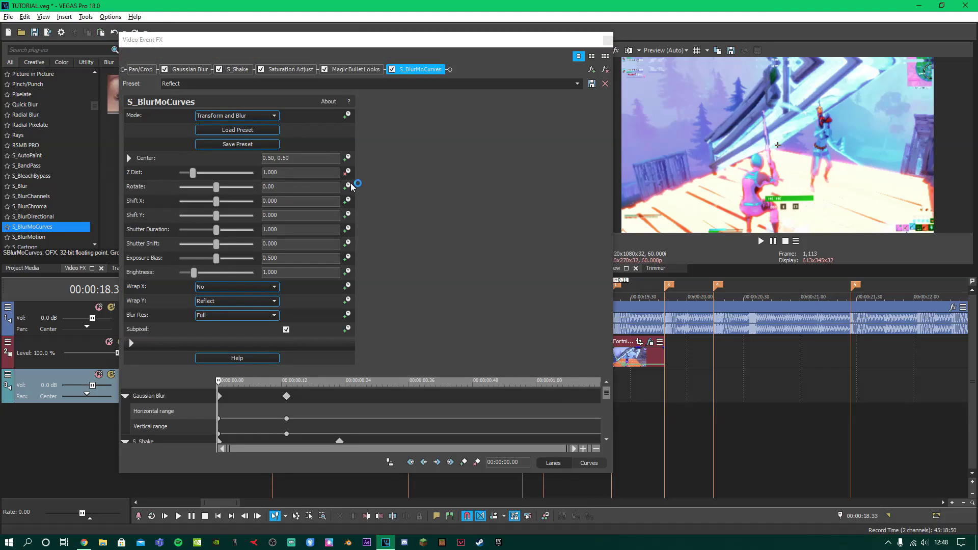
{"action": "left_click", "coordinate": [586, 463]}
{"action": "left_click_drag", "start_coordinate": [214, 405], "coordinate": [214, 449]}
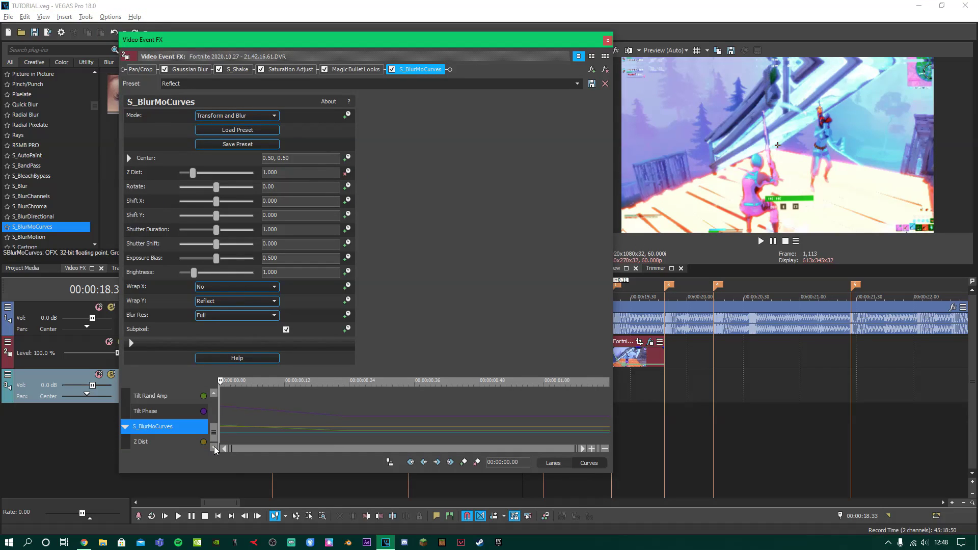
{"action": "left_click", "coordinate": [203, 441]}
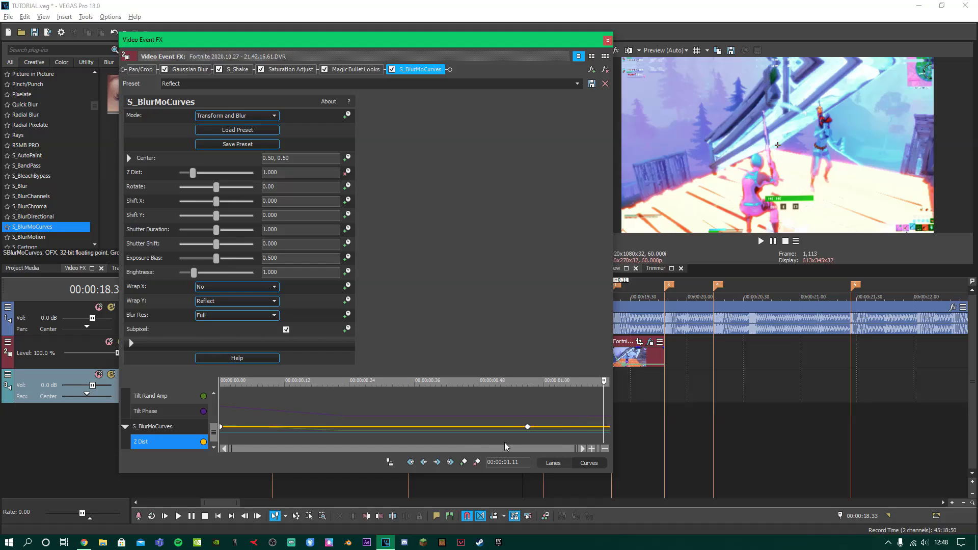
{"action": "left_click_drag", "start_coordinate": [610, 430], "coordinate": [609, 437]}
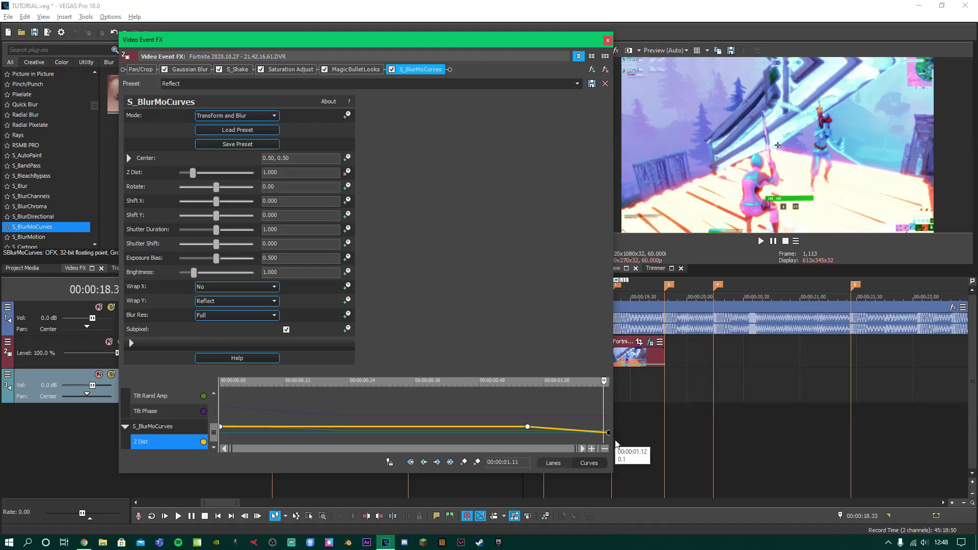
Set the Z Dist point at 00:00:00.57 to Slow Fade, close the effect window, and play through the transition at marker 2.
{"action": "right_click", "coordinate": [527, 427]}
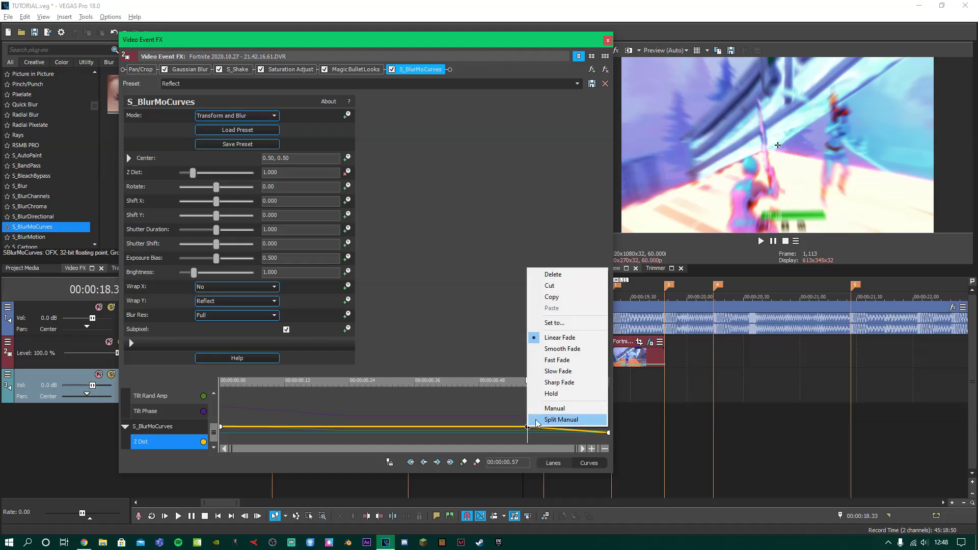
{"action": "left_click", "coordinate": [558, 371]}
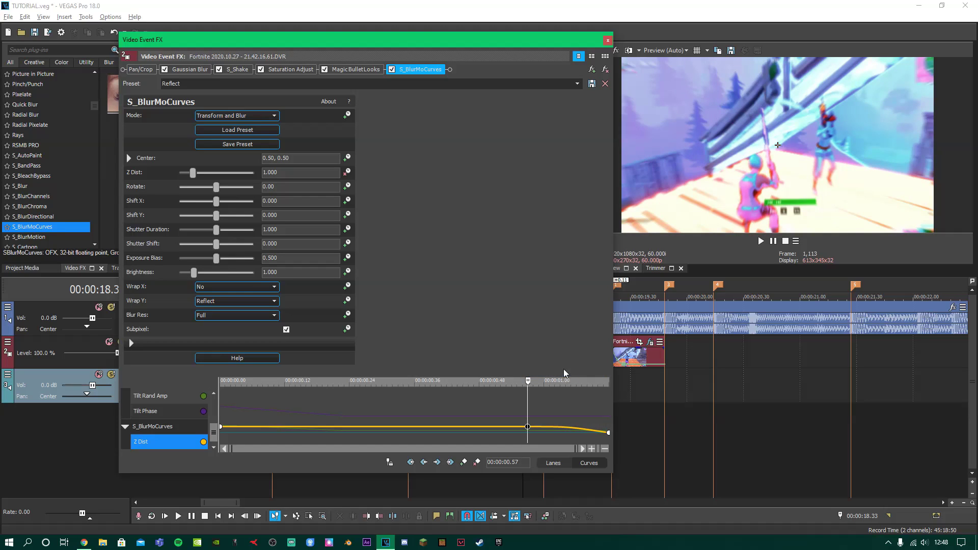
{"action": "left_click", "coordinate": [608, 40]}
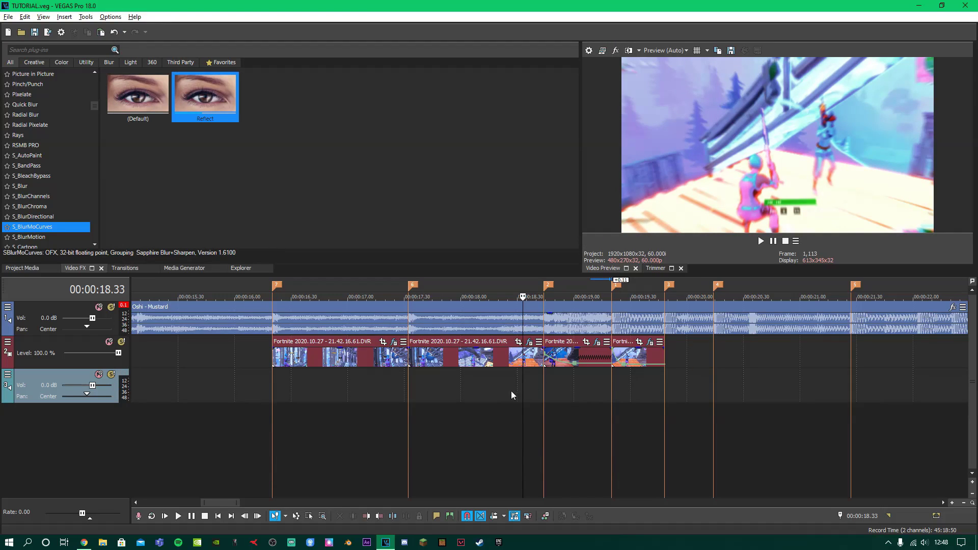
{"action": "left_click", "coordinate": [499, 390]}
{"action": "key", "text": "space"}
{"action": "key", "text": "space"}
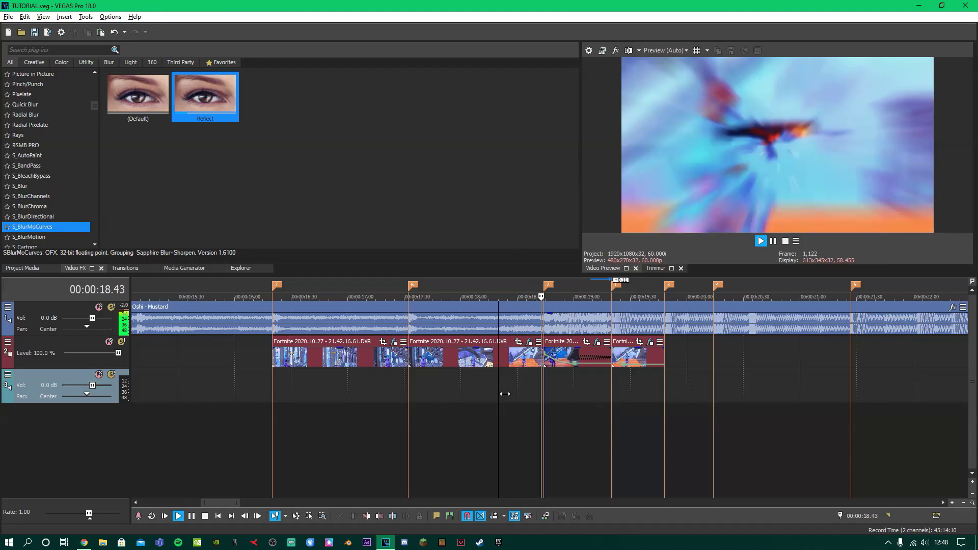
Play back and scrub through the end of the clip before marker 2 to review its zoom blur.
{"action": "key", "text": "space"}
{"action": "key", "text": "space"}
{"action": "key", "text": "space"}
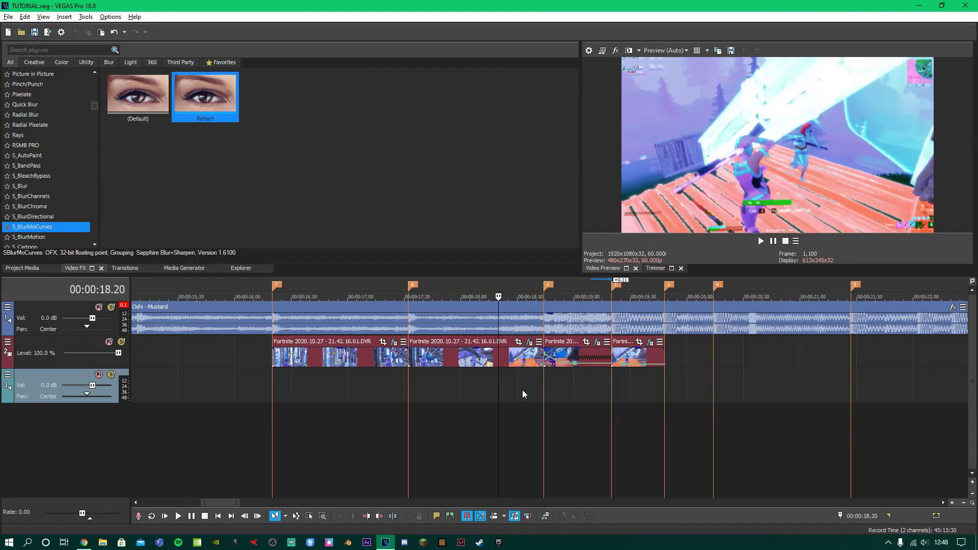
{"action": "left_click", "coordinate": [543, 385]}
{"action": "left_click", "coordinate": [505, 389]}
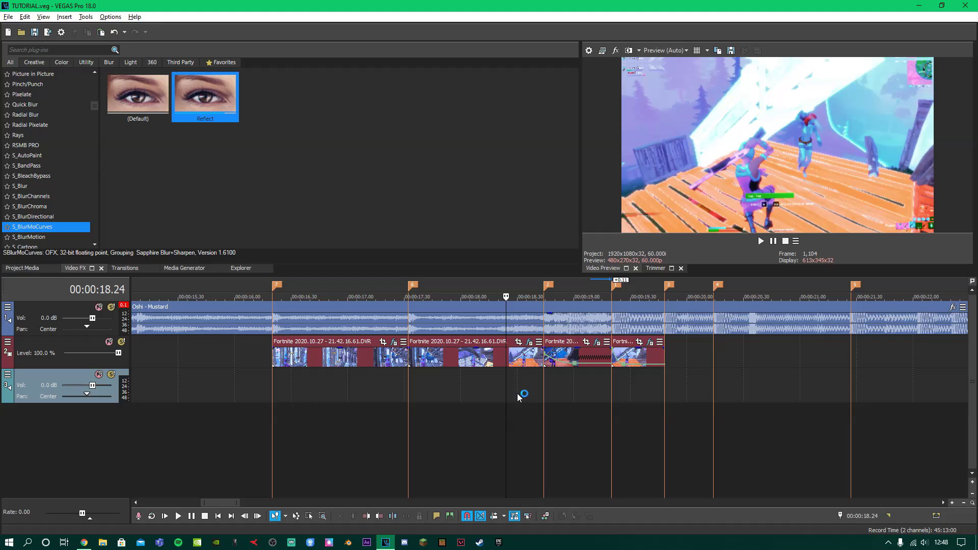
Add the S_BlurMoCurves effect with the Reflect preset to the clip between markers 2 and 1.
{"action": "left_click", "coordinate": [543, 385]}
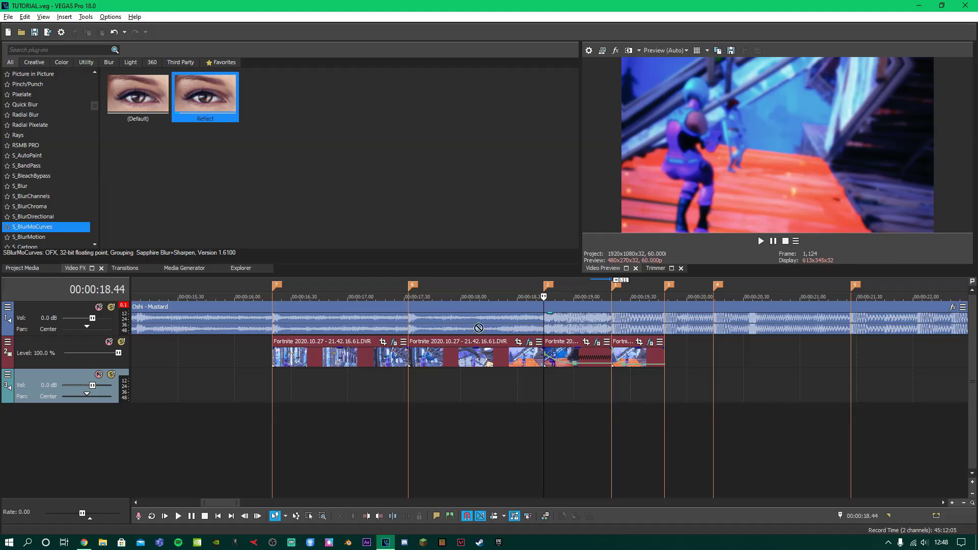
{"action": "left_click_drag", "start_coordinate": [557, 361], "coordinate": [558, 362]}
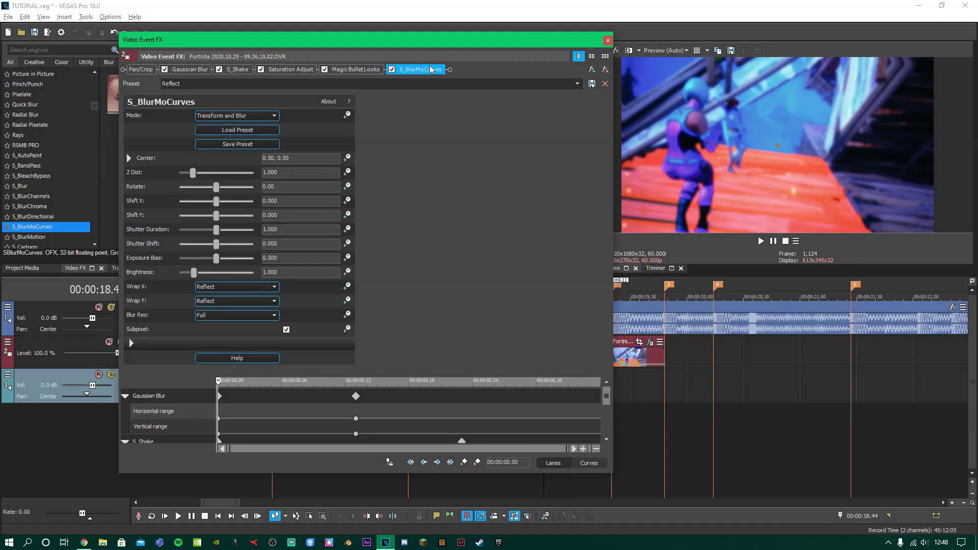
{"action": "left_click_drag", "start_coordinate": [454, 47], "coordinate": [439, 73]}
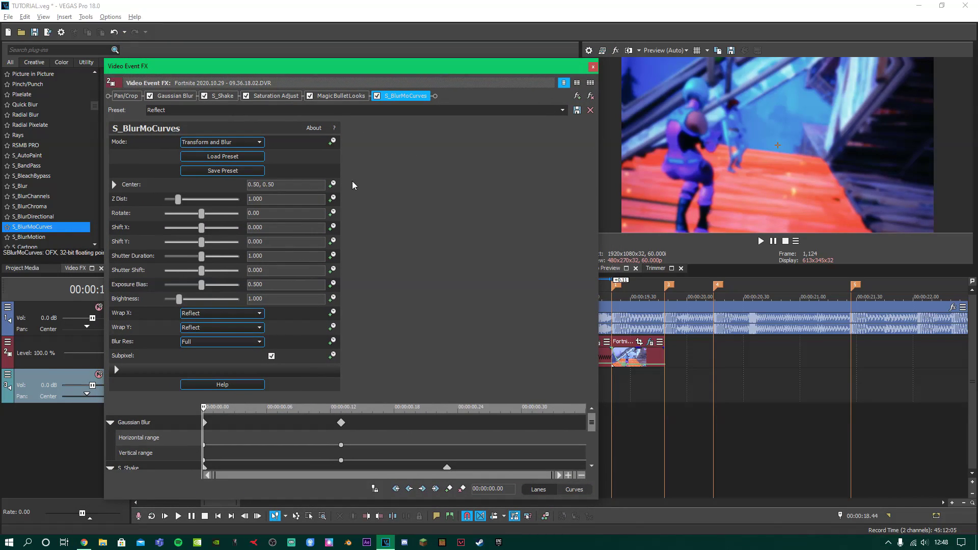
Add a Z Dist curve point at 00:00:00.15 and raise the starting point to about 1.49 with Fast Fade.
{"action": "left_click", "coordinate": [575, 491]}
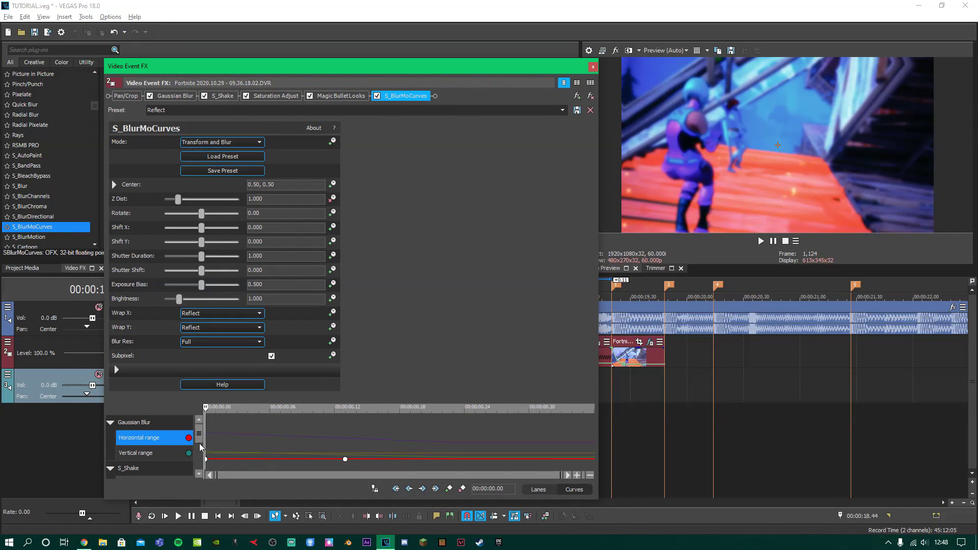
{"action": "left_click_drag", "start_coordinate": [199, 434], "coordinate": [200, 462]}
{"action": "left_click", "coordinate": [178, 468]}
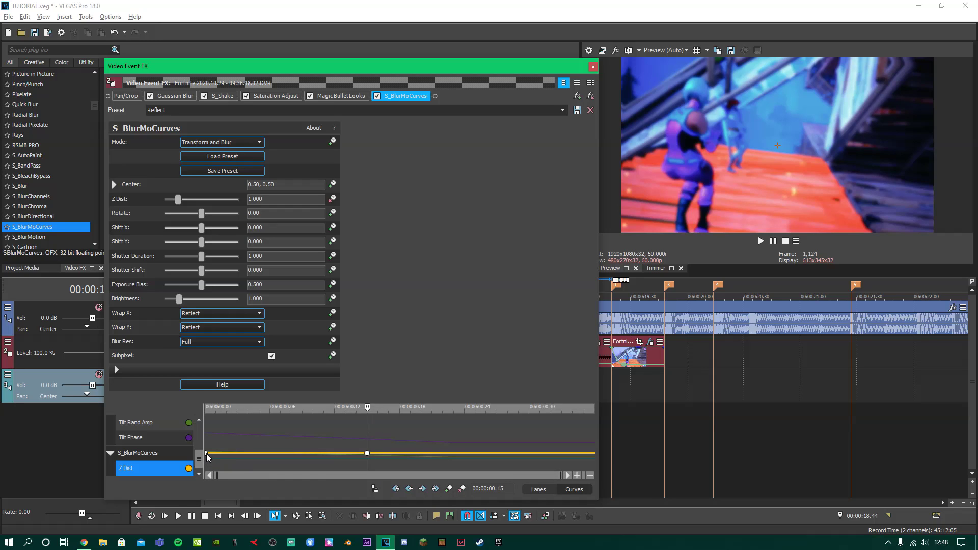
{"action": "left_click_drag", "start_coordinate": [207, 454], "coordinate": [204, 450]}
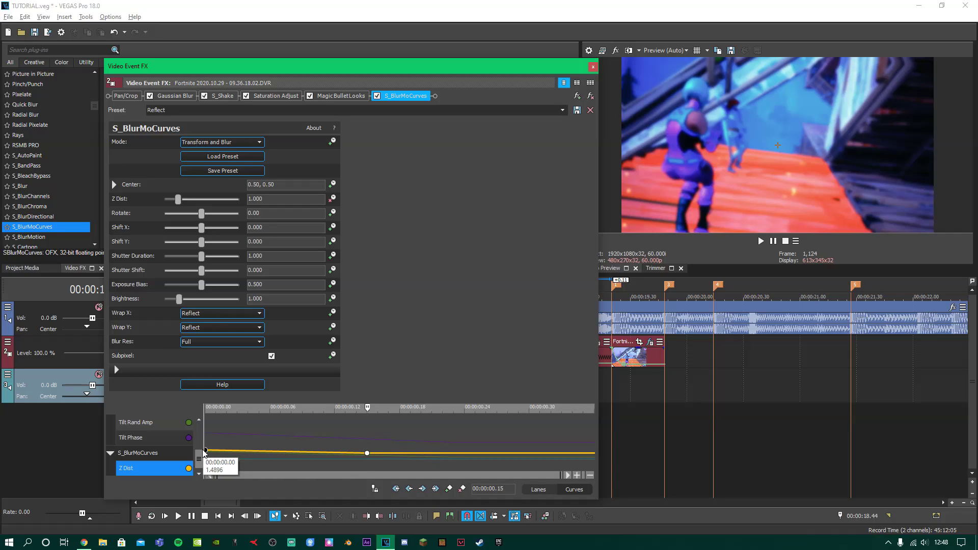
{"action": "right_click", "coordinate": [205, 451]}
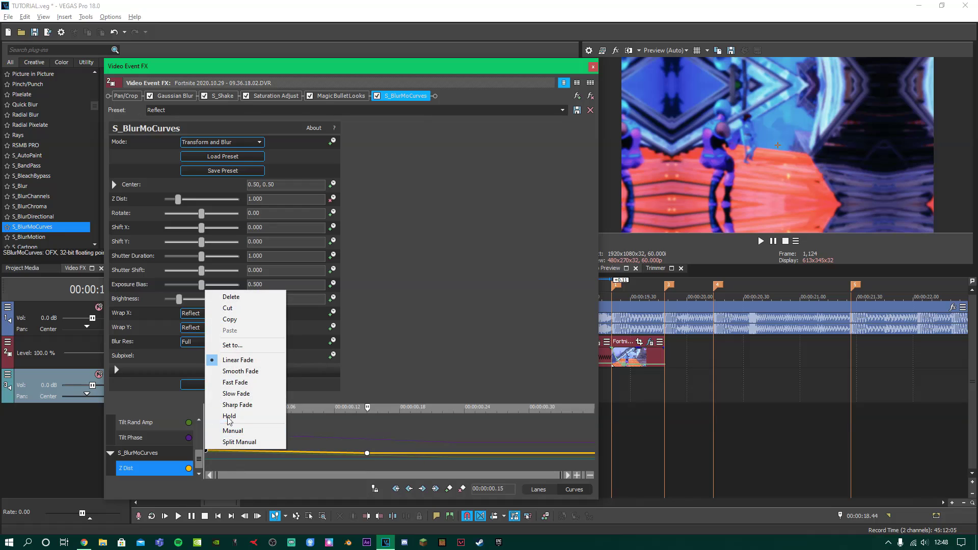
{"action": "left_click", "coordinate": [234, 382]}
Add a Z Dist point at 00:00:00.26 with Slow Fade, raise the end point at 00:00:00.36 slightly, and close the effect window.
{"action": "left_click", "coordinate": [450, 488]}
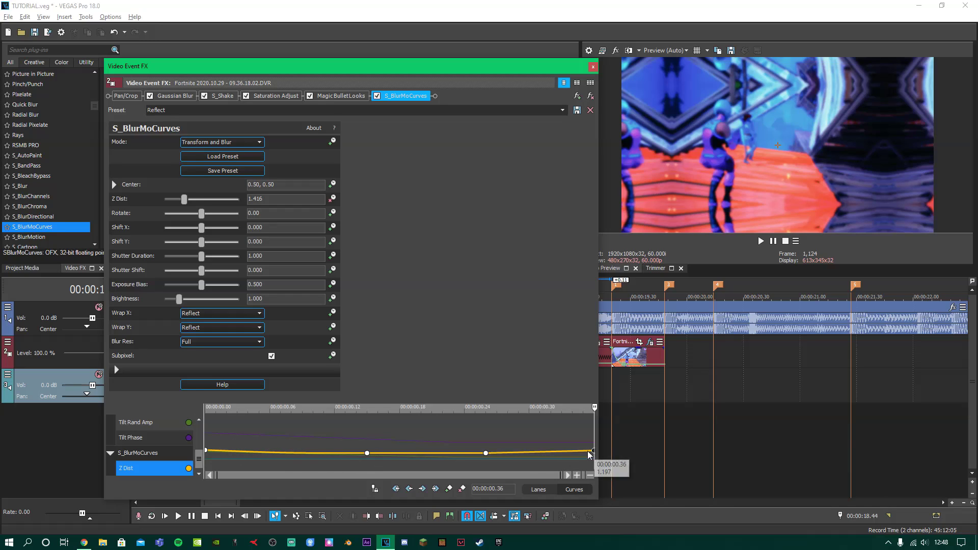
{"action": "left_click", "coordinate": [486, 453]}
{"action": "right_click", "coordinate": [487, 454]}
{"action": "left_click", "coordinate": [517, 409]}
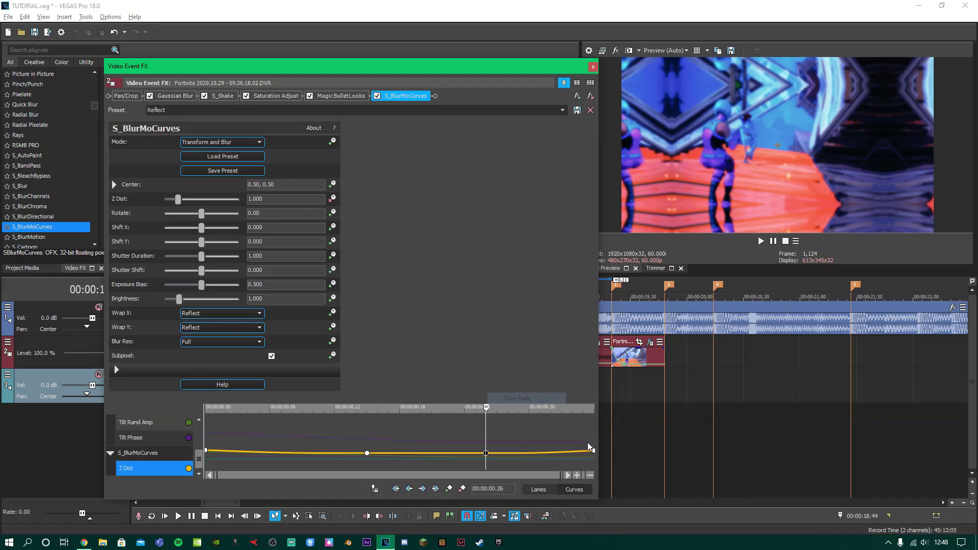
{"action": "left_click_drag", "start_coordinate": [595, 450], "coordinate": [594, 451]}
{"action": "left_click", "coordinate": [593, 67]}
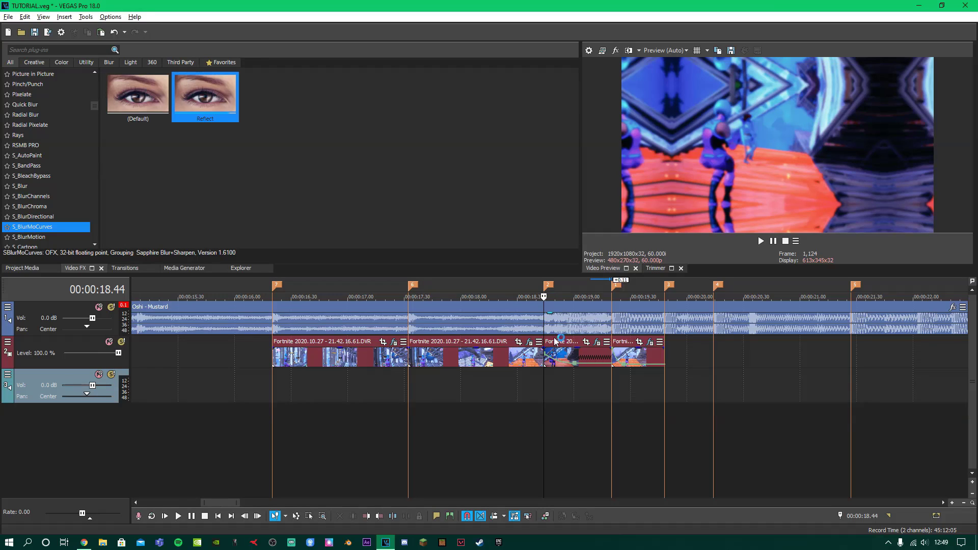
Save the project and play back the clip between markers 2 and 1 with its new zoom blur.
{"action": "key", "text": "ctrl+s"}
{"action": "key", "text": "space"}
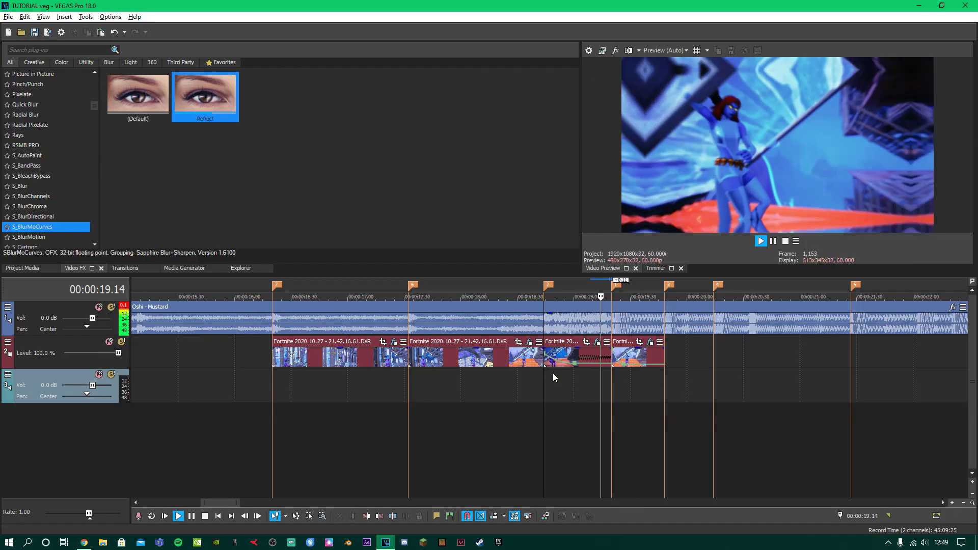
{"action": "key", "text": "space"}
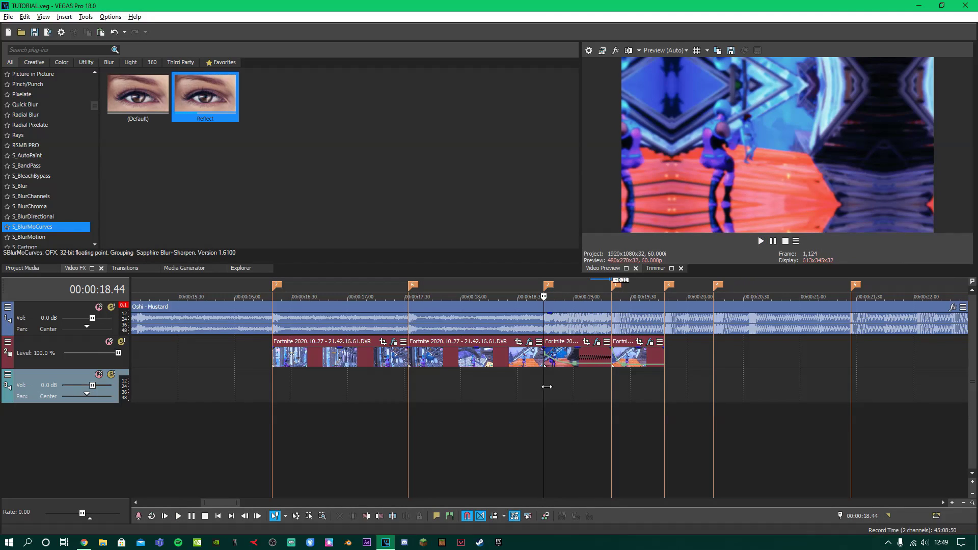
{"action": "key", "text": "space"}
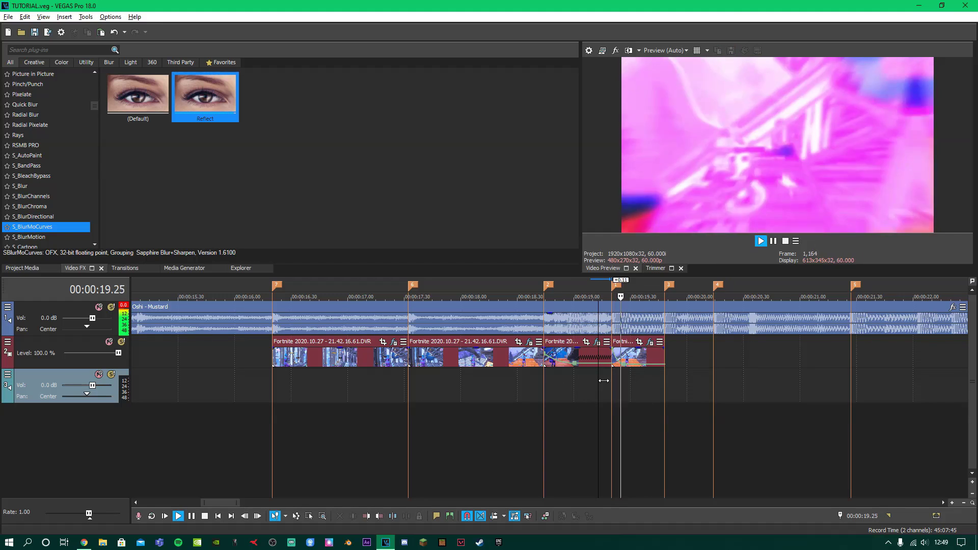
{"action": "key", "text": "space"}
Review the edited clips by playing the montage from marker 7 through the end of the last placed clip.
{"action": "scroll", "coordinate": [592, 389], "scroll_direction": "down", "scroll_amount": 2}
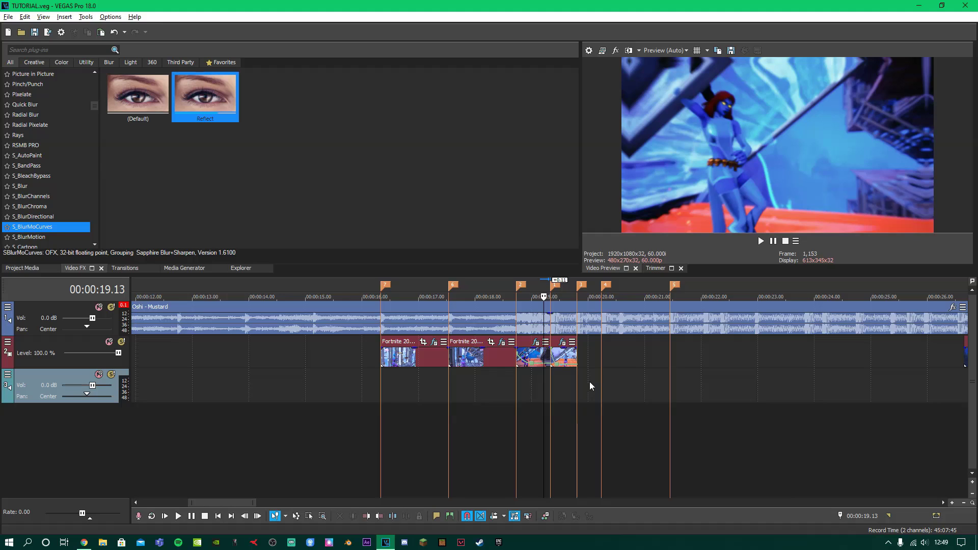
{"action": "scroll", "coordinate": [589, 381], "scroll_direction": "up", "scroll_amount": 3}
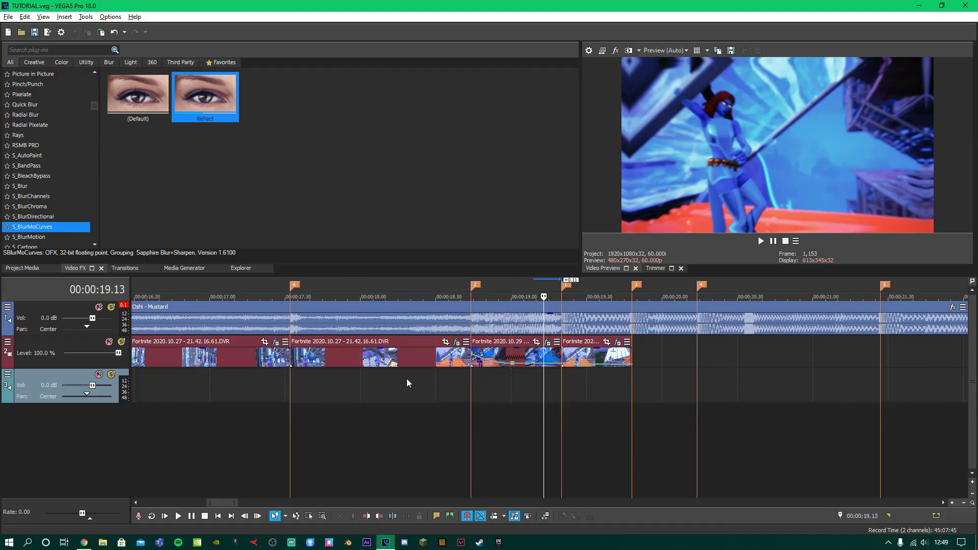
{"action": "left_click", "coordinate": [443, 386]}
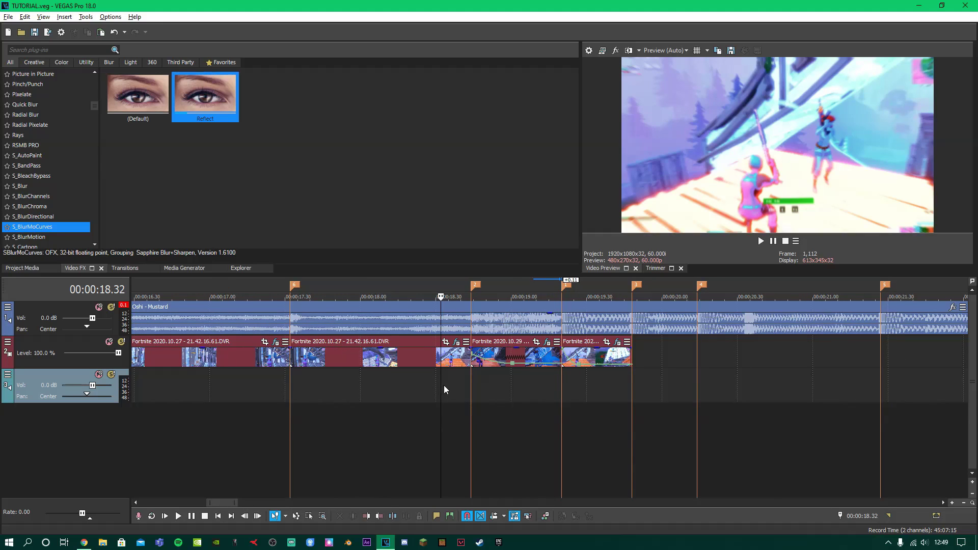
{"action": "scroll", "coordinate": [528, 400], "scroll_direction": "down", "scroll_amount": 2}
{"action": "left_click_drag", "start_coordinate": [378, 387], "coordinate": [642, 400]}
{"action": "key", "text": "space"}
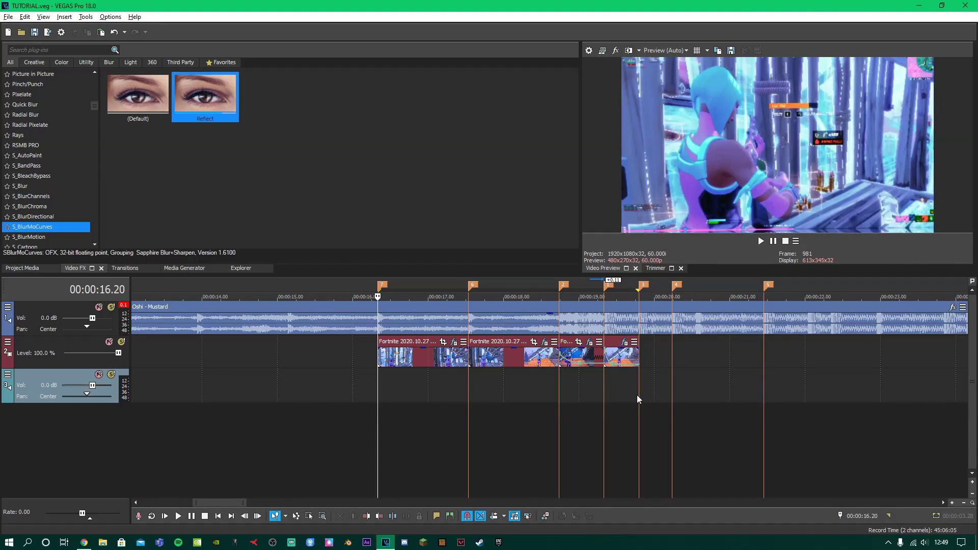
{"action": "key", "text": "space"}
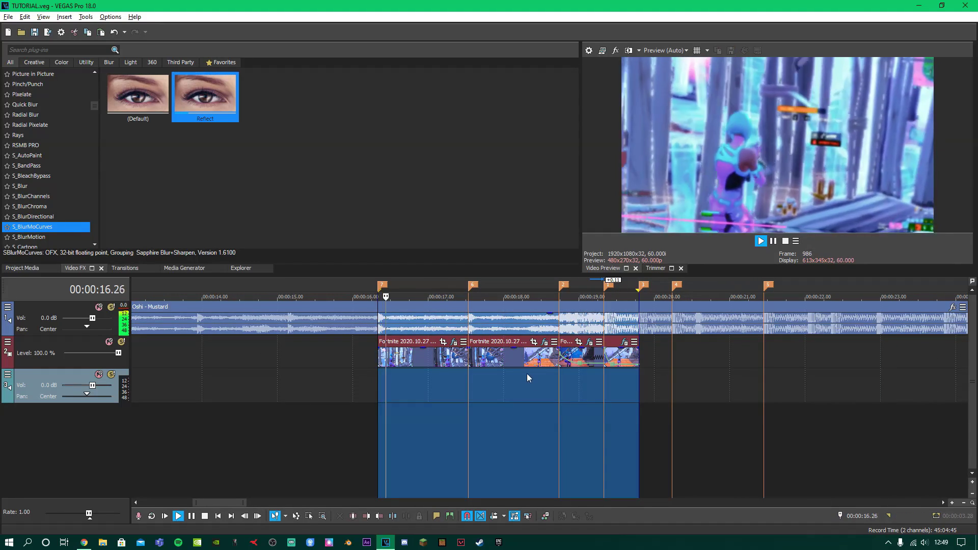
{"action": "left_click", "coordinate": [378, 387]}
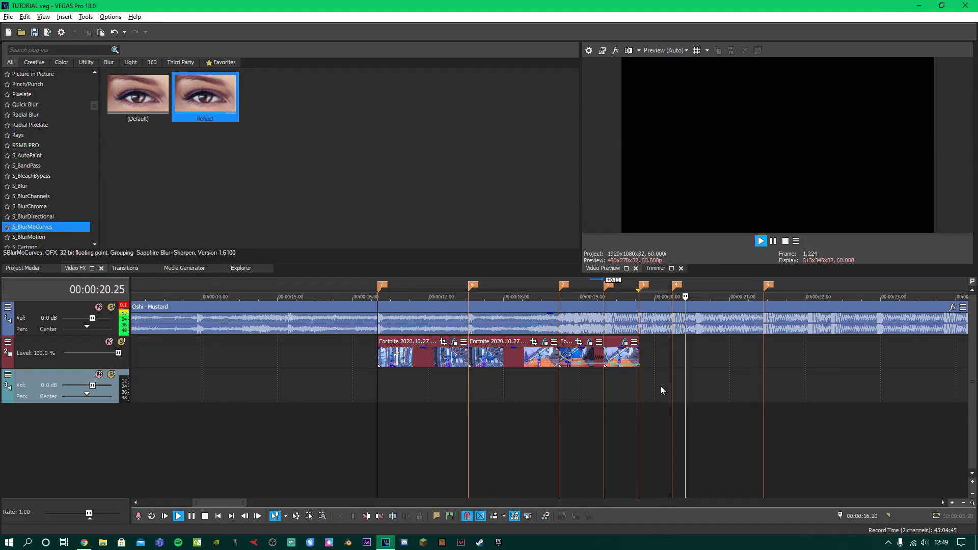
{"action": "key", "text": "space"}
Move the Fortnite 2020.10.29 - 09.36.51.03 clip to marker 3, directly after the last edited clip.
{"action": "left_click", "coordinate": [637, 359]}
{"action": "scroll", "coordinate": [652, 369], "scroll_direction": "down", "scroll_amount": 5}
{"action": "left_click", "coordinate": [426, 356]}
{"action": "scroll", "coordinate": [425, 356], "scroll_direction": "up", "scroll_amount": 4}
{"action": "left_click_drag", "start_coordinate": [610, 360], "coordinate": [224, 363], "text": "ctrl"}
{"action": "left_click", "coordinate": [212, 374]}
{"action": "scroll", "coordinate": [257, 377], "scroll_direction": "up", "scroll_amount": 2}
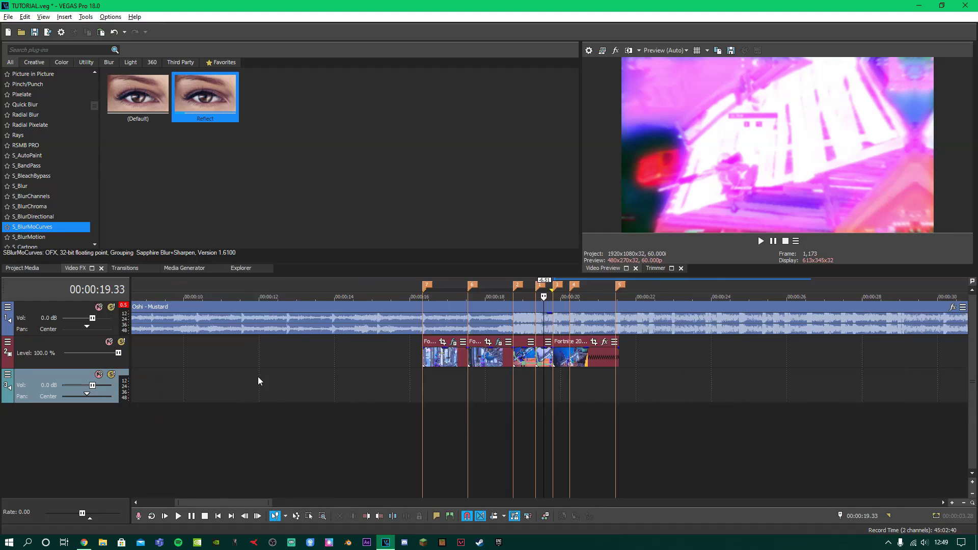
{"action": "scroll", "coordinate": [258, 377], "scroll_direction": "up", "scroll_amount": 2}
Play through the newly placed clip and trim its end to marker 5.
{"action": "key", "text": "space"}
{"action": "key", "text": "space"}
{"action": "key", "text": "space"}
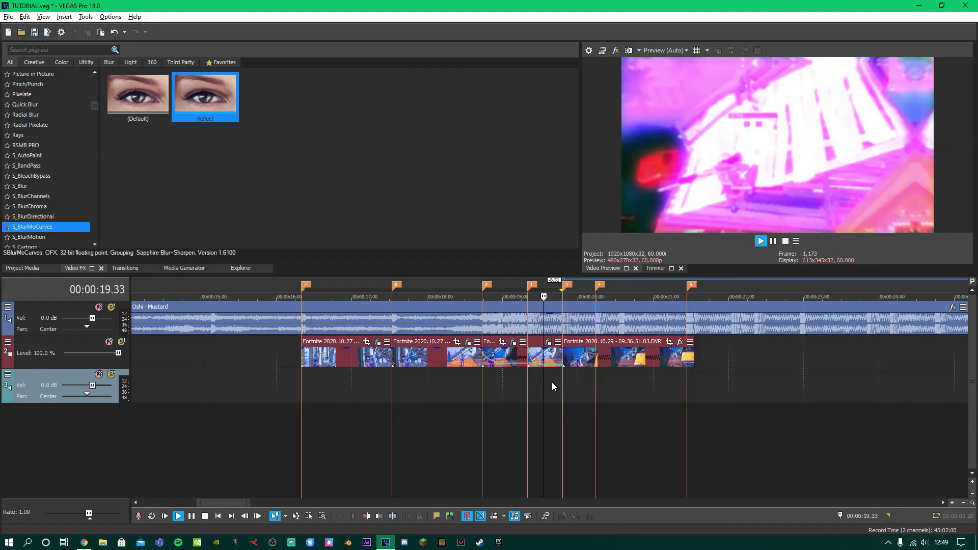
{"action": "scroll", "coordinate": [578, 382], "scroll_direction": "up", "scroll_amount": 4}
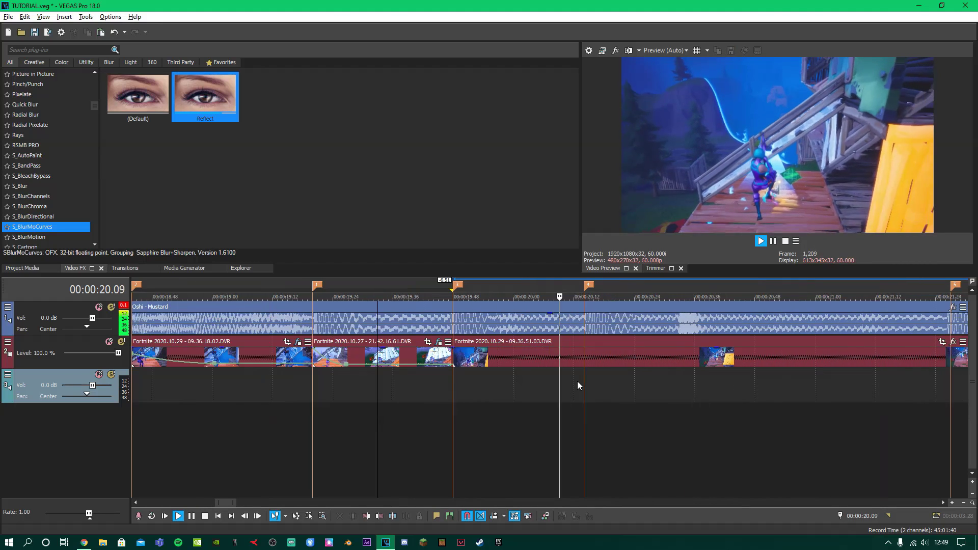
{"action": "key", "text": "space"}
{"action": "left_click", "coordinate": [585, 378]}
{"action": "scroll", "coordinate": [585, 378], "scroll_direction": "down", "scroll_amount": 2}
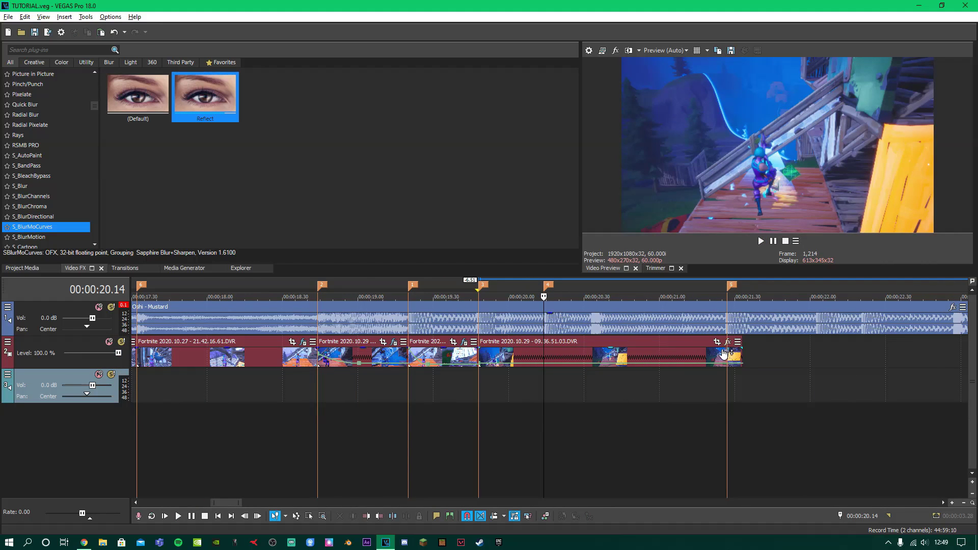
{"action": "left_click_drag", "start_coordinate": [741, 354], "coordinate": [727, 354]}
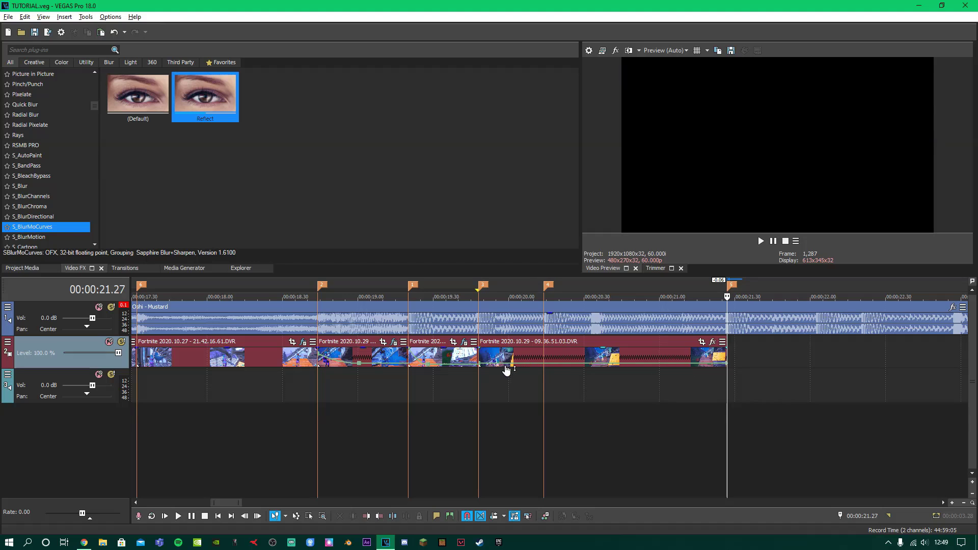
Shape the new clip's opening slowdown with a velocity point at 00:00:19.58, apply Fast Fade before it, and lower the point slightly.
{"action": "left_click", "coordinate": [504, 364]}
{"action": "right_click", "coordinate": [492, 359]}
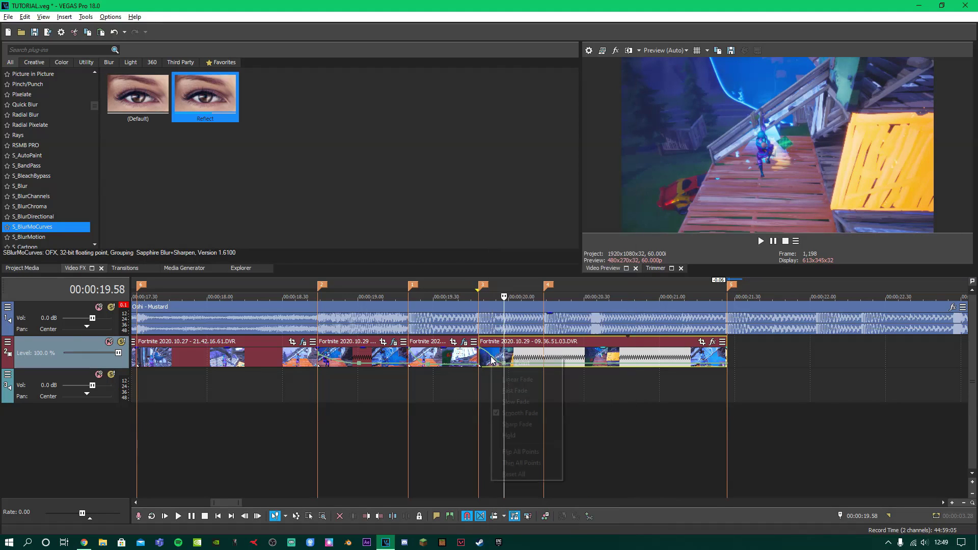
{"action": "left_click", "coordinate": [516, 390]}
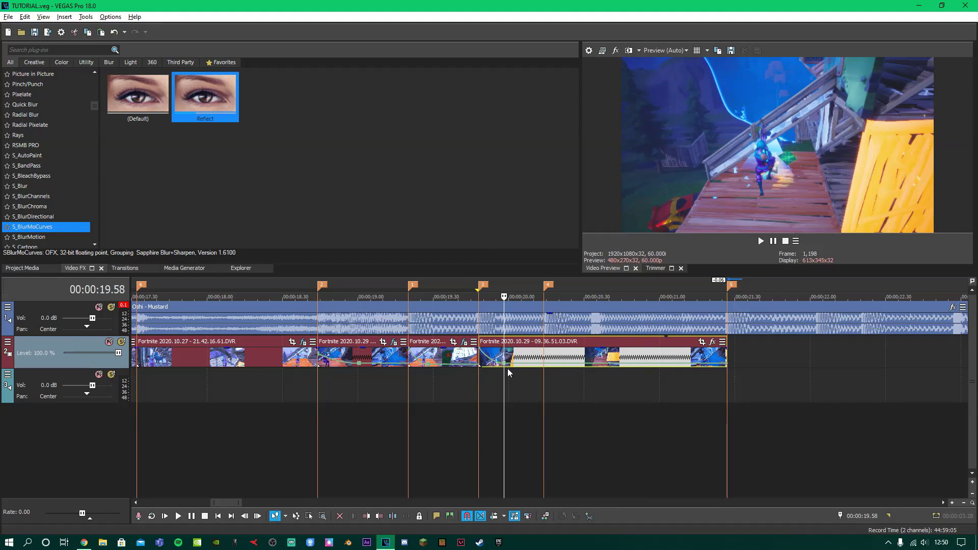
{"action": "left_click_drag", "start_coordinate": [504, 363], "coordinate": [505, 365]}
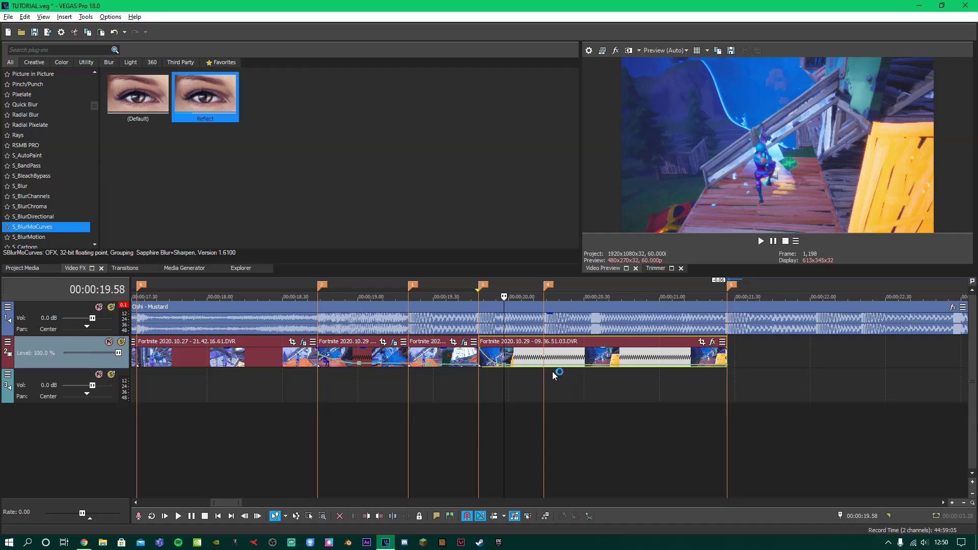
Play back the clip from marker 3 to check its opening speed change against the beat.
{"action": "left_click", "coordinate": [478, 382]}
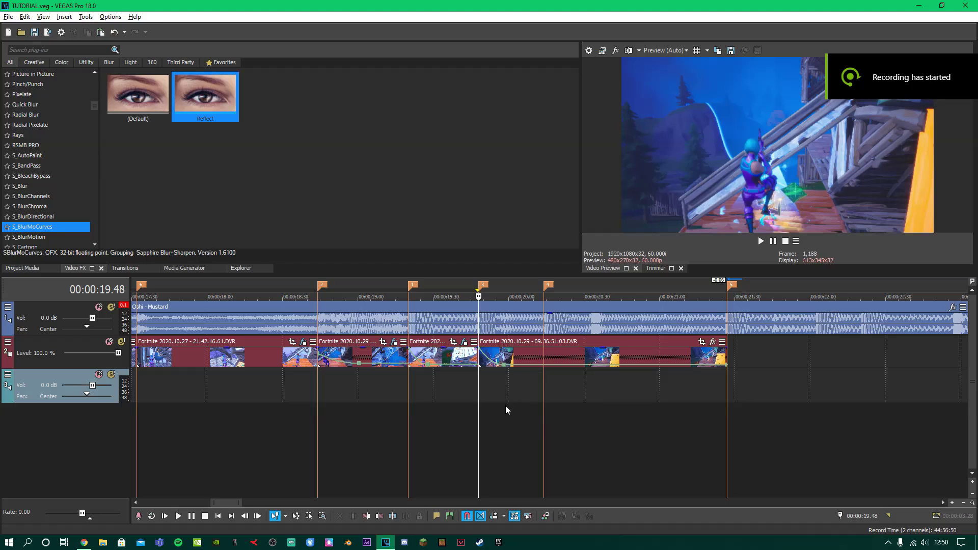
{"action": "key", "text": "space"}
{"action": "key", "text": "space"}
{"action": "key", "text": "space"}
{"action": "key", "text": "space"}
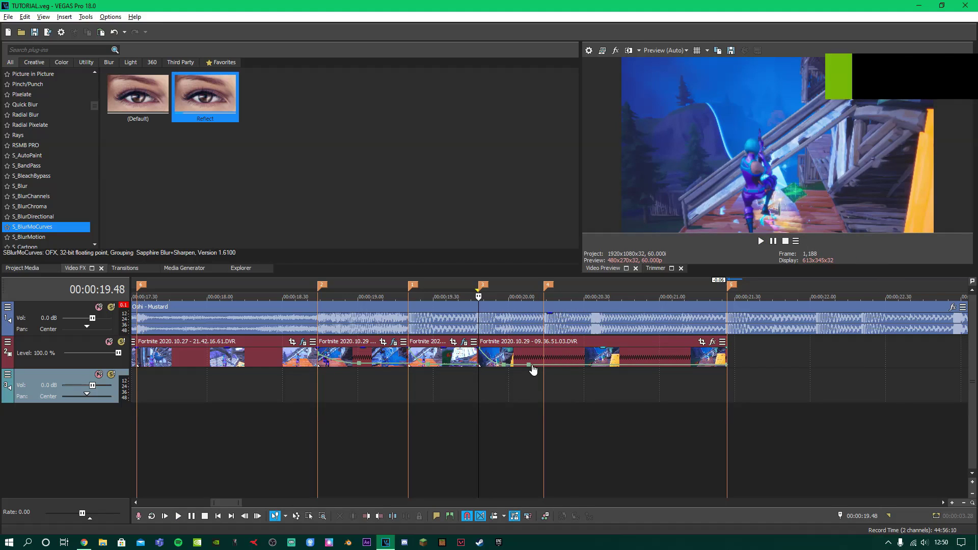
Add velocity points just before, at and just after marker 4, and raise the middle one to form a short speed peak.
{"action": "double_click", "coordinate": [529, 365]}
{"action": "double_click", "coordinate": [544, 364]}
{"action": "double_click", "coordinate": [556, 365]}
{"action": "left_click_drag", "start_coordinate": [544, 365], "coordinate": [548, 364]}
Set the velocity segment leading up to the marker 4 peak to Slow Fade and change the fade type of the segment after it.
{"action": "right_click", "coordinate": [547, 364]}
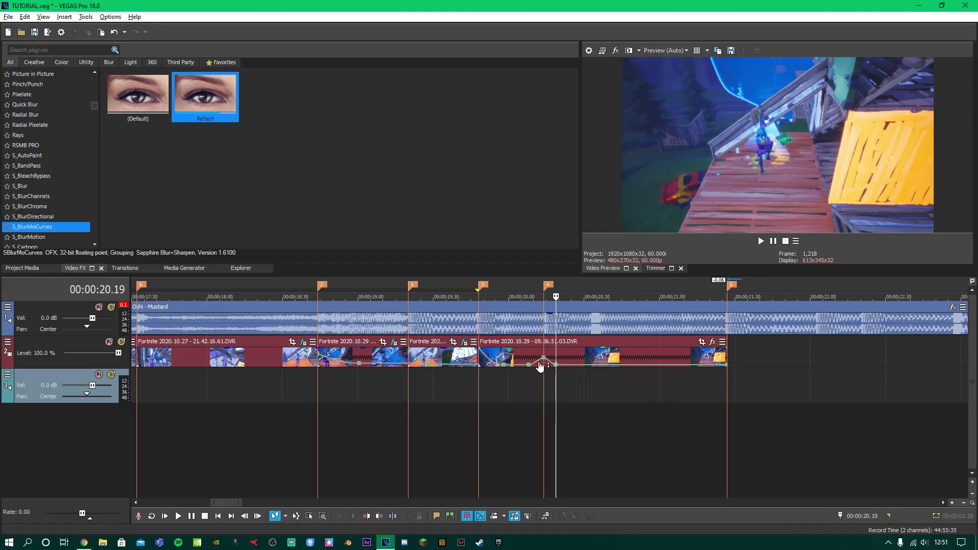
{"action": "left_click", "coordinate": [564, 400]}
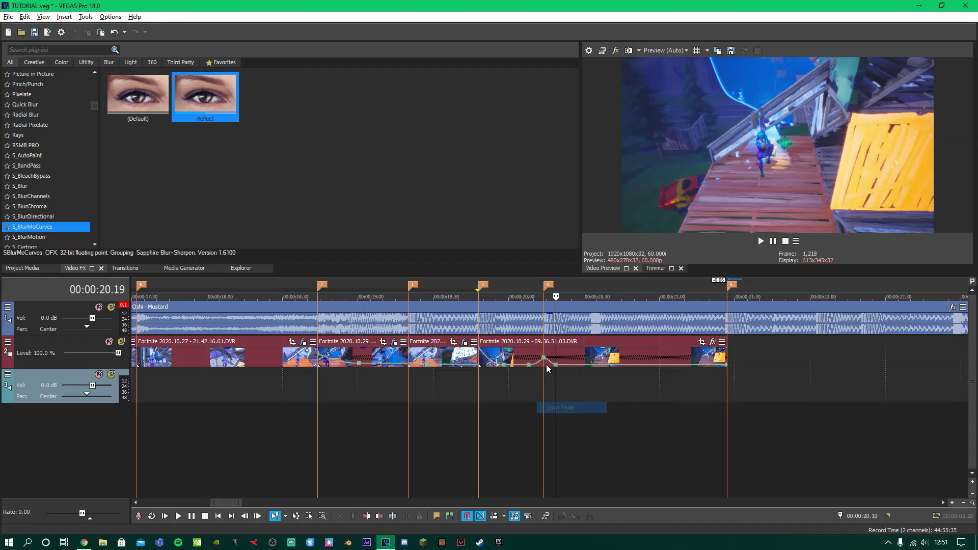
{"action": "right_click", "coordinate": [548, 359]}
{"action": "left_click", "coordinate": [573, 397]}
{"action": "right_click", "coordinate": [554, 365]}
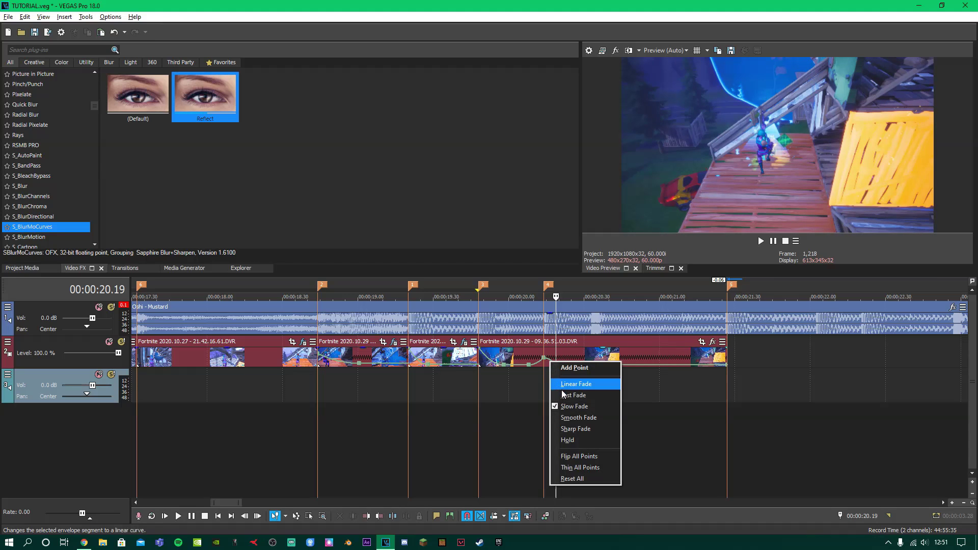
{"action": "left_click", "coordinate": [576, 386]}
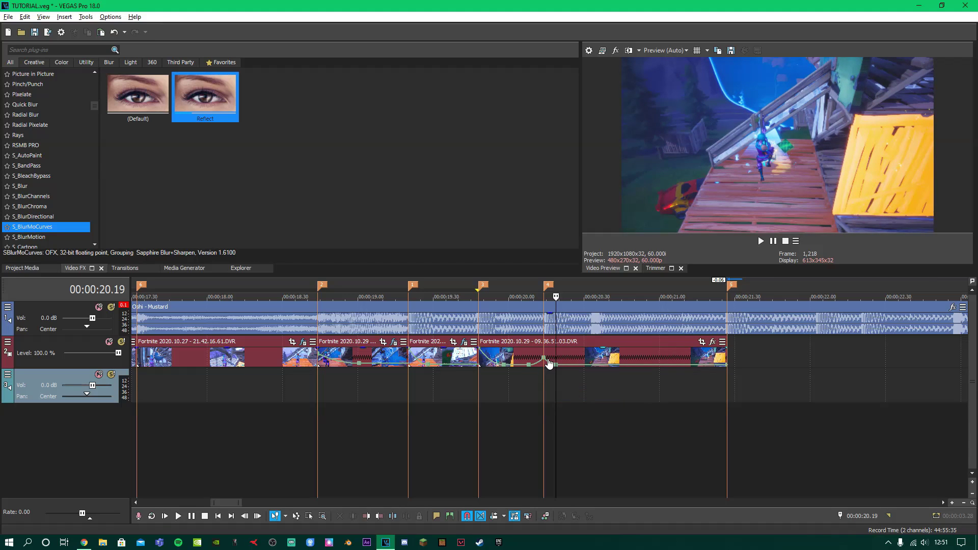
Play back the clip from marker 3 to check the speed peak, and split the clip at marker 4.
{"action": "left_click", "coordinate": [479, 379]}
{"action": "key", "text": "space"}
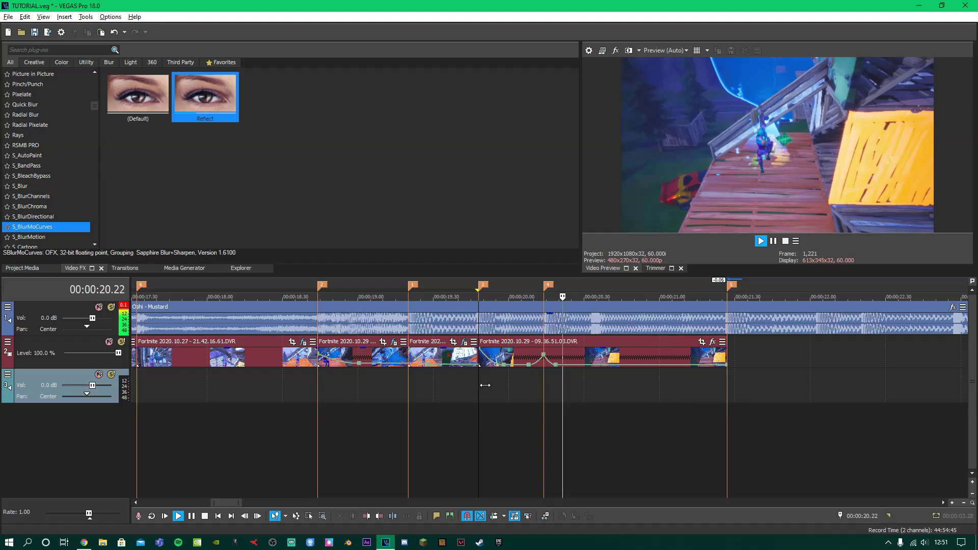
{"action": "key", "text": "space"}
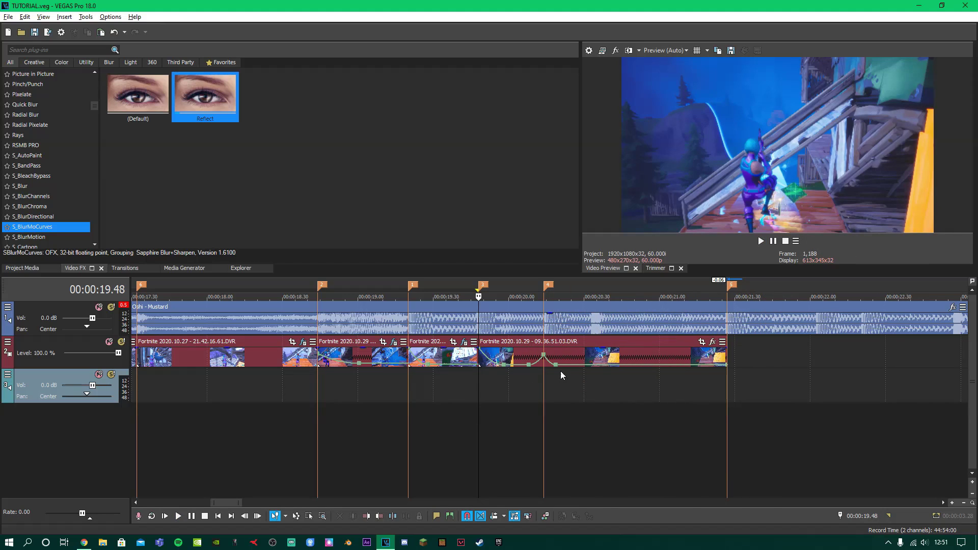
{"action": "left_click", "coordinate": [547, 346]}
{"action": "key", "text": "s"}
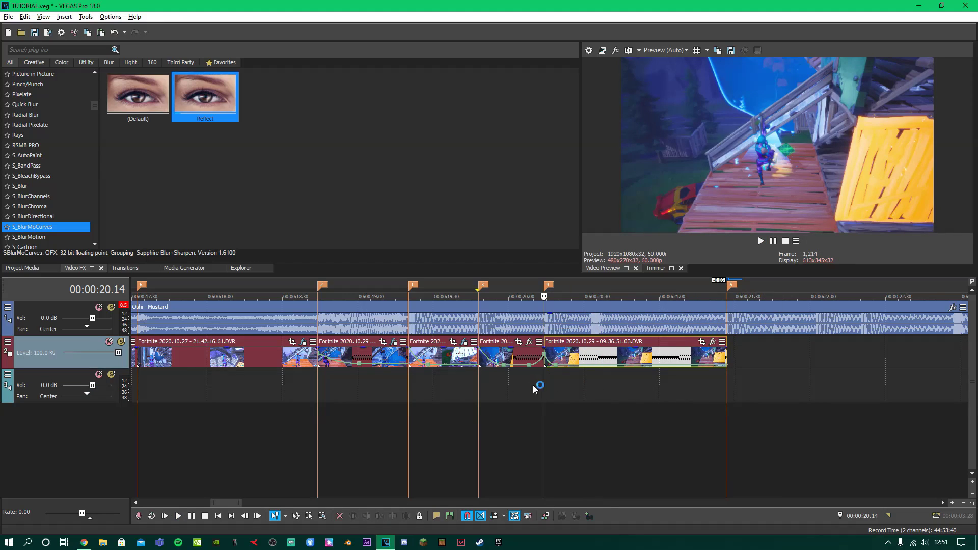
Apply the S_BlurMoCurves Reflect preset to the clip ending at marker 3 and keyframe its Z Dist up to 1.416 at 00:00:00.28.
{"action": "left_click", "coordinate": [464, 385]}
{"action": "left_click_drag", "start_coordinate": [465, 361], "coordinate": [465, 362]}
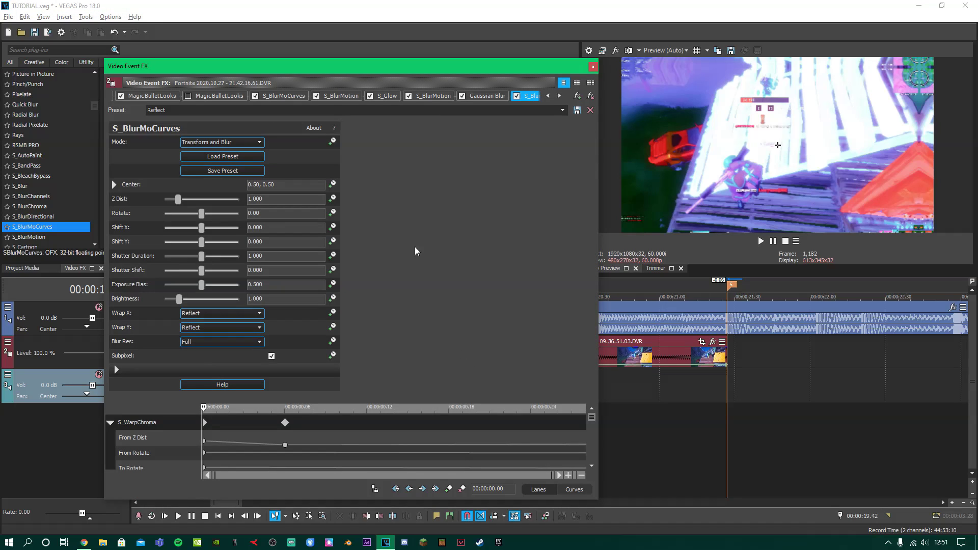
{"action": "left_click", "coordinate": [577, 493]}
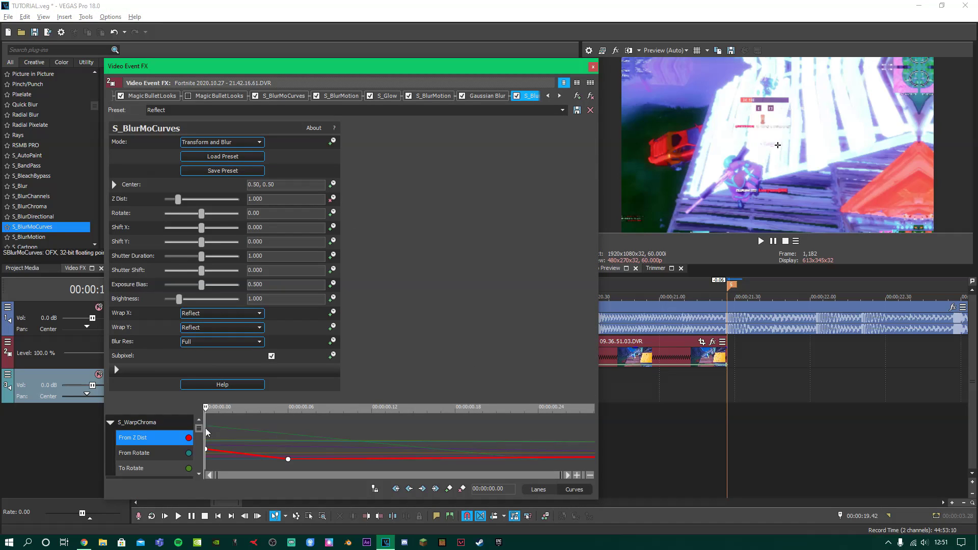
{"action": "left_click_drag", "start_coordinate": [199, 431], "coordinate": [199, 467]}
{"action": "left_click", "coordinate": [194, 468]}
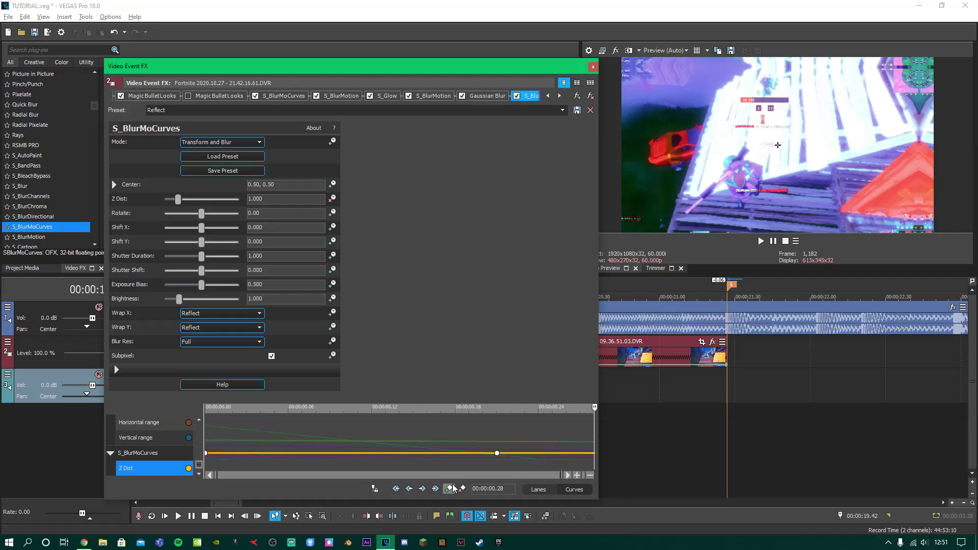
{"action": "left_click_drag", "start_coordinate": [593, 453], "coordinate": [594, 451]}
{"action": "left_click", "coordinate": [161, 466]}
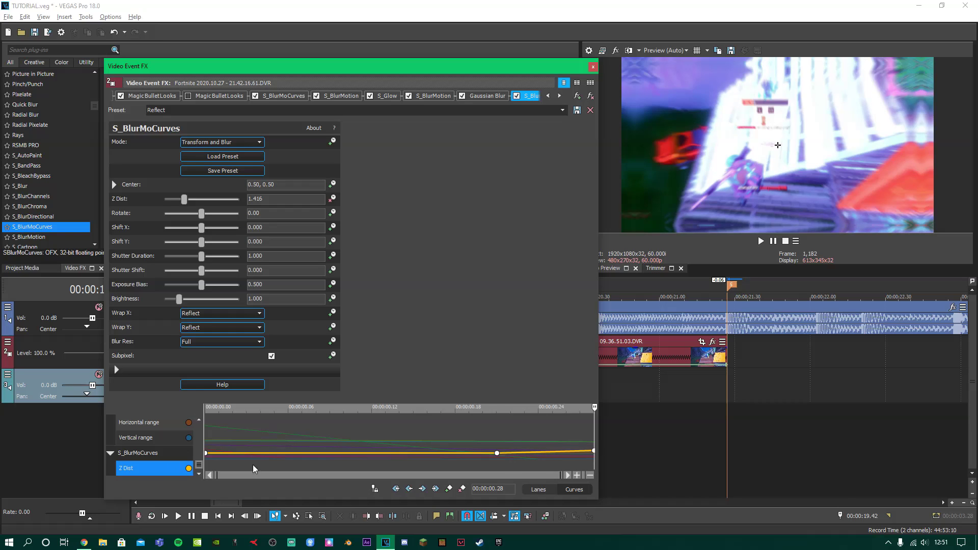
{"action": "right_click", "coordinate": [596, 451]}
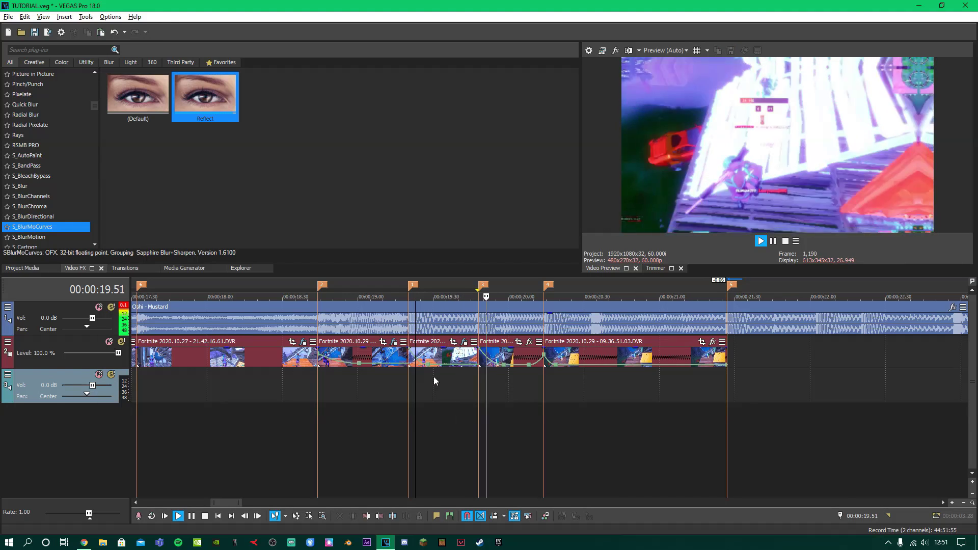
{"action": "key", "text": "space"}
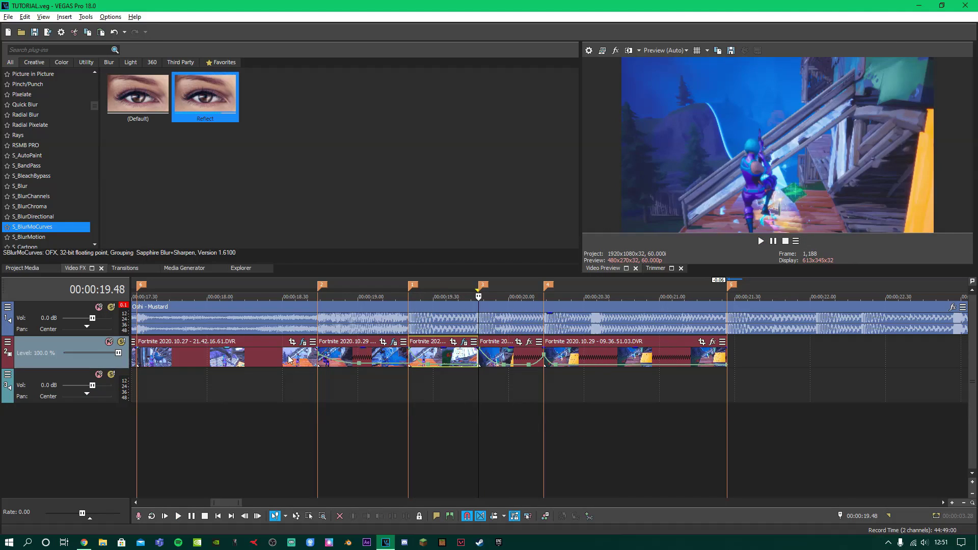
Selectively paste only an earlier clip's video event effects and effect keyframes onto the short clip between markers 3 and 4.
{"action": "left_click", "coordinate": [288, 356]}
{"action": "right_click", "coordinate": [509, 355]}
{"action": "left_click", "coordinate": [550, 247]}
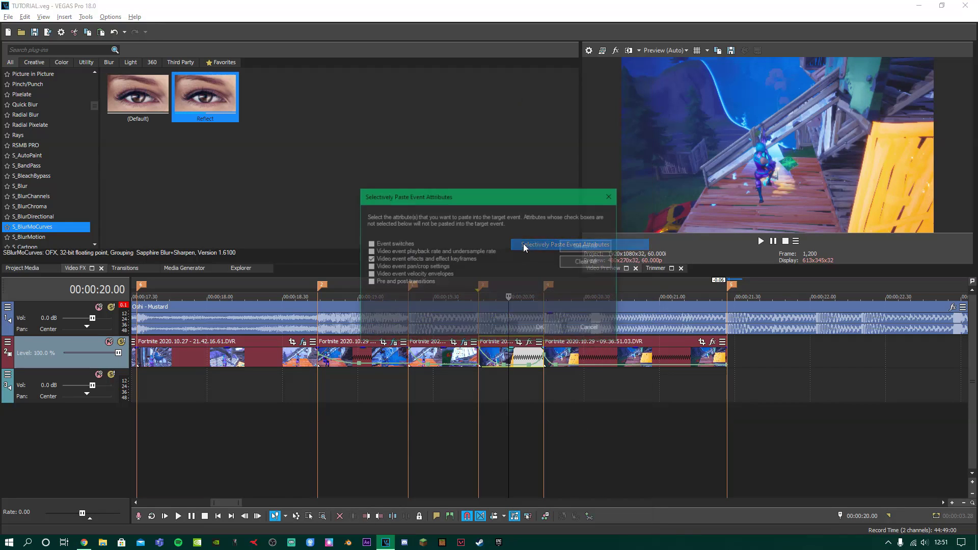
{"action": "left_click", "coordinate": [454, 259]}
{"action": "left_click", "coordinate": [540, 329]}
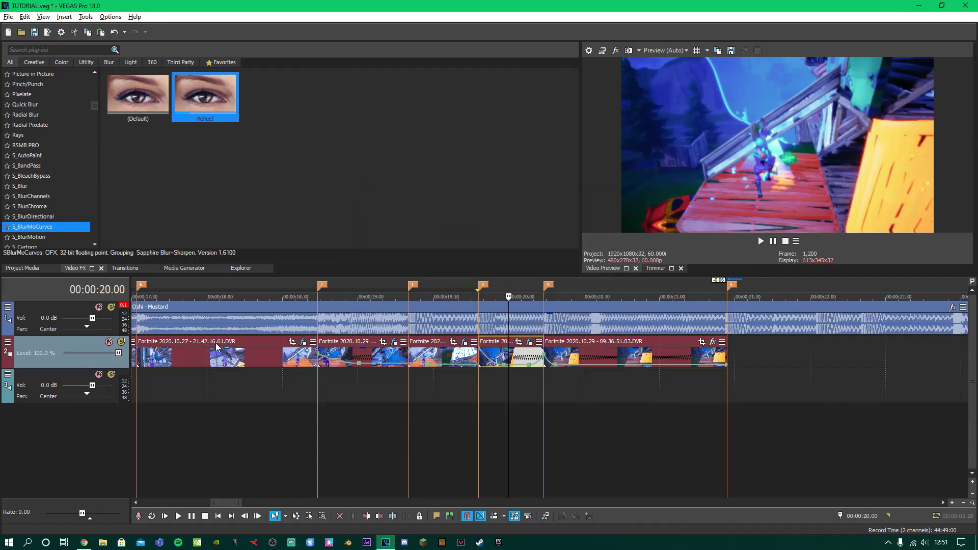
Play back the cut at marker 3 several times to check the outgoing zoom blur and the pasted effects.
{"action": "left_click", "coordinate": [227, 355]}
{"action": "left_click", "coordinate": [477, 376]}
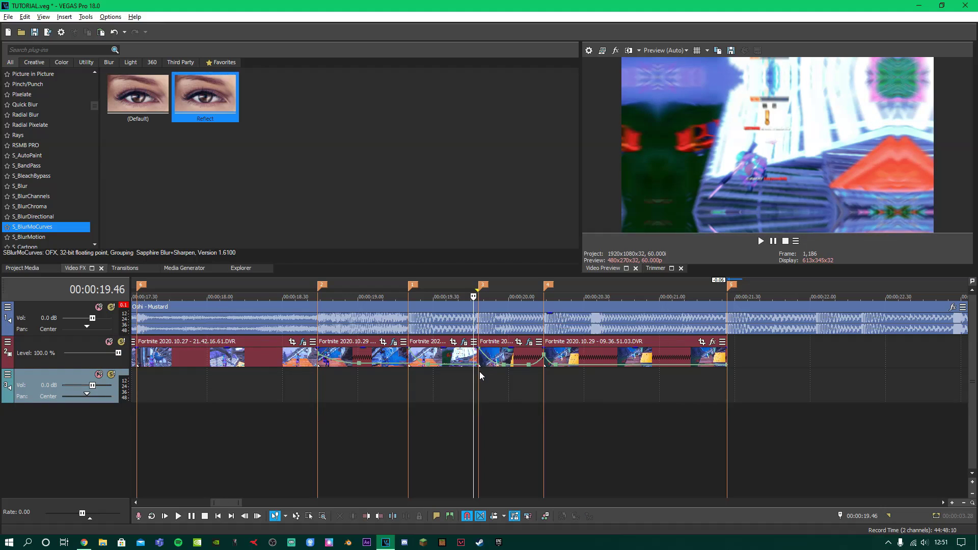
{"action": "key", "text": "space"}
{"action": "key", "text": "space"}
{"action": "key", "text": "space"}
{"action": "key", "text": "space"}
{"action": "key", "text": "space"}
{"action": "key", "text": "space"}
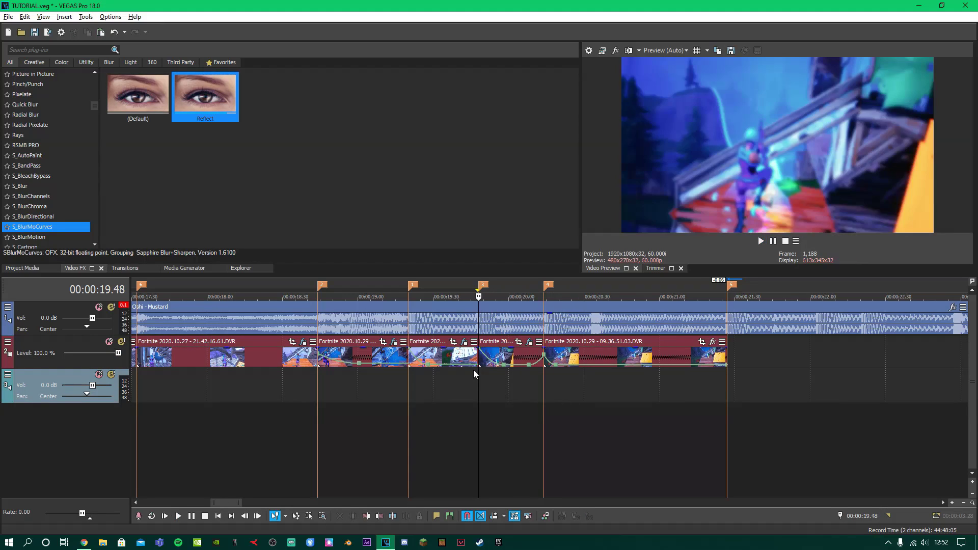
Add S_BlurMoCurves with the Reflect preset to the clip starting at marker 3, and lower Z Dist at its opening keyframe for a zoom-in start.
{"action": "left_click_drag", "start_coordinate": [214, 104], "coordinate": [229, 119]}
{"action": "left_click_drag", "start_coordinate": [505, 355], "coordinate": [506, 357]}
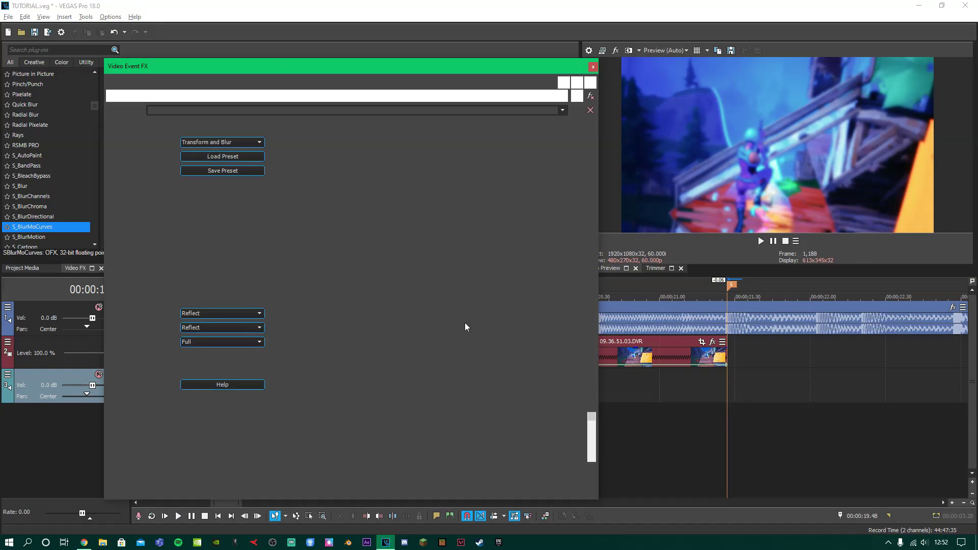
{"action": "left_click", "coordinate": [559, 489]}
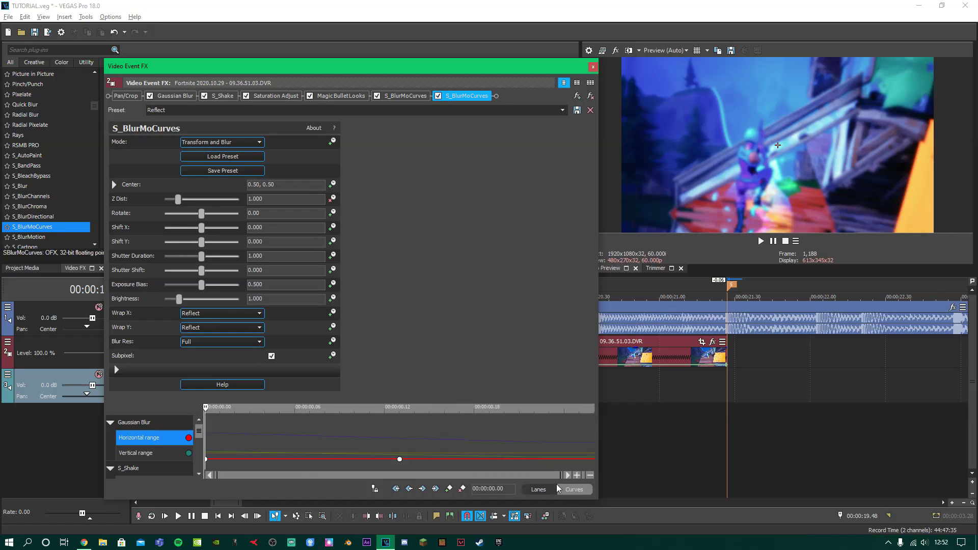
{"action": "left_click_drag", "start_coordinate": [199, 431], "coordinate": [199, 461]}
{"action": "left_click", "coordinate": [179, 472]}
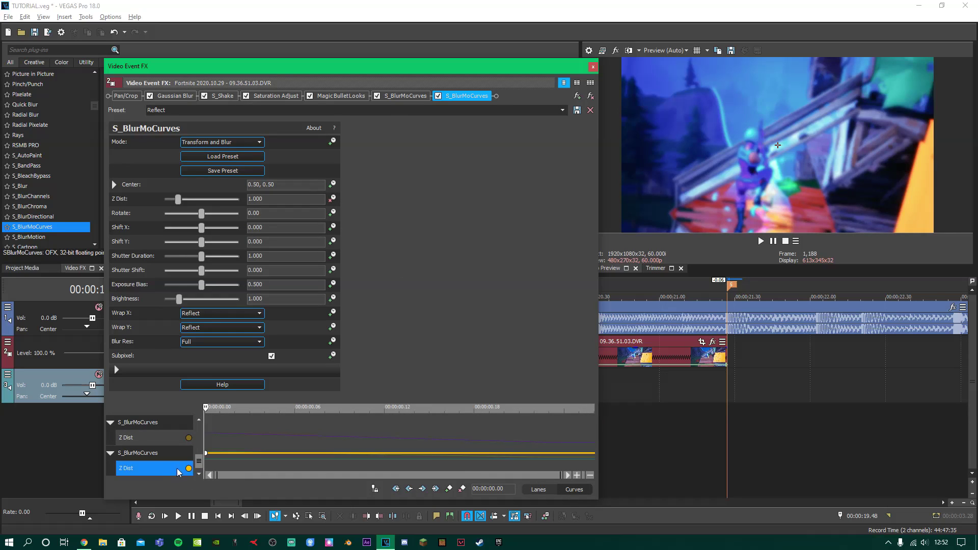
{"action": "left_click", "coordinate": [355, 432]}
{"action": "left_click_drag", "start_coordinate": [206, 454], "coordinate": [207, 465]}
{"action": "key", "text": "ctrl+s"}
{"action": "left_click", "coordinate": [592, 67]}
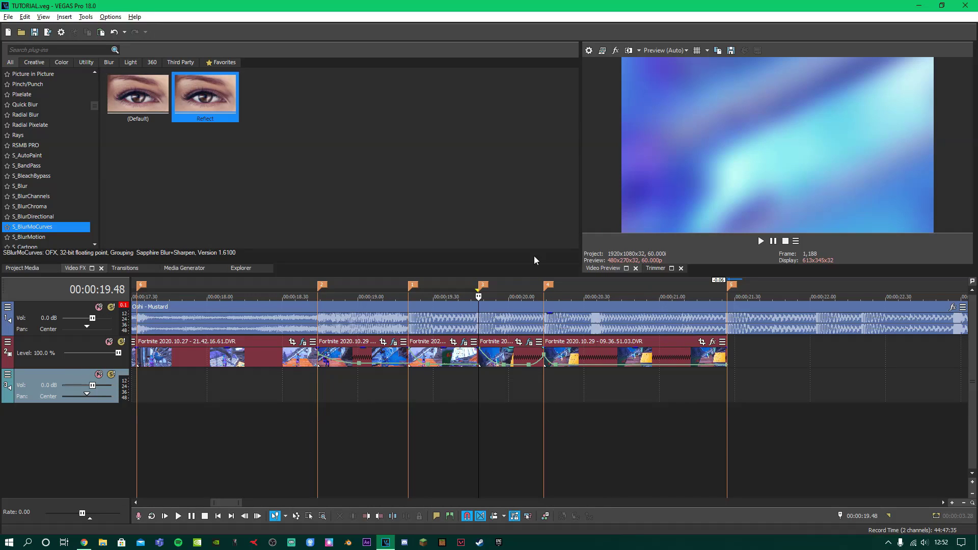
Examine the zoom-blur transition across marker 3 at several points and play it back against the beat.
{"action": "key", "text": "space"}
{"action": "left_click", "coordinate": [444, 381]}
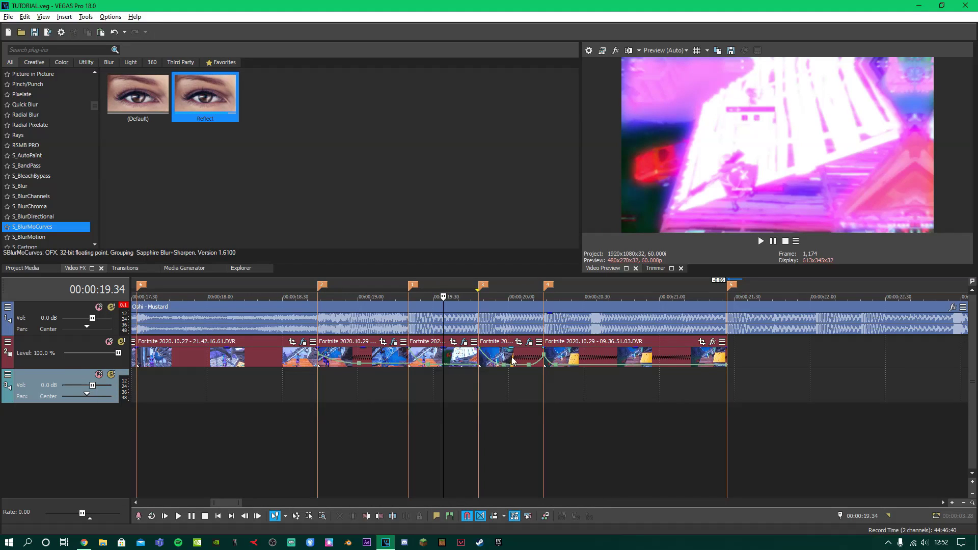
{"action": "left_click", "coordinate": [464, 356]}
{"action": "left_click", "coordinate": [473, 357]}
{"action": "left_click", "coordinate": [475, 357]}
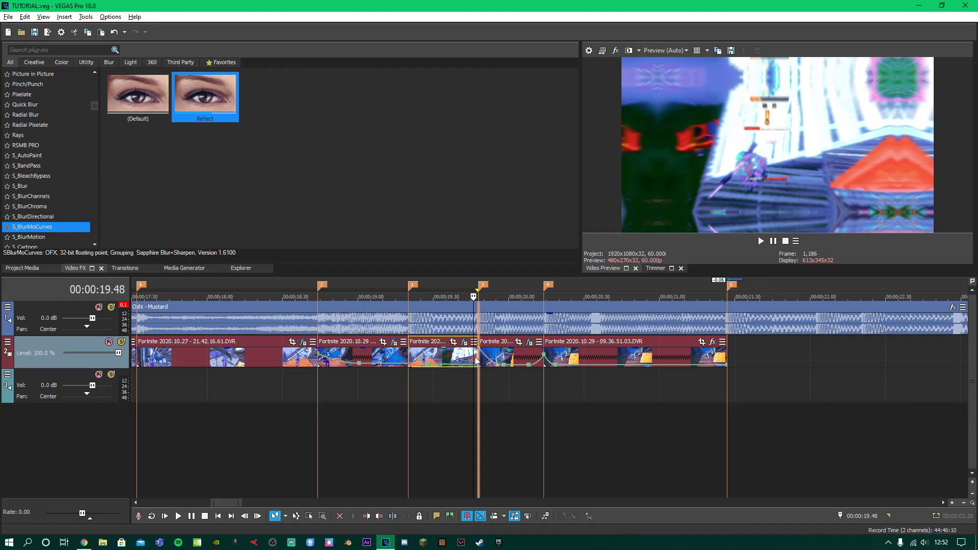
{"action": "left_click", "coordinate": [481, 360]}
{"action": "left_click", "coordinate": [491, 358]}
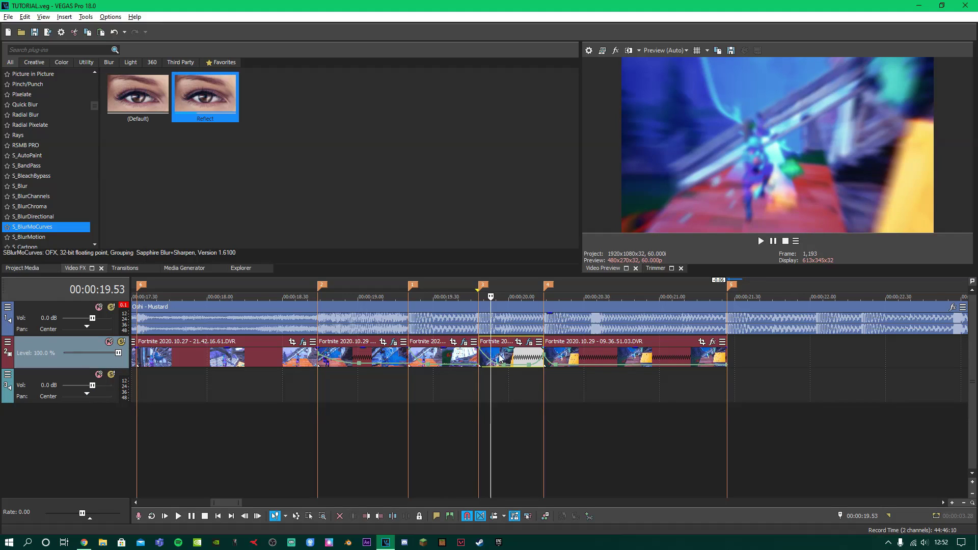
{"action": "left_click", "coordinate": [498, 356]}
{"action": "left_click", "coordinate": [506, 355]}
{"action": "left_click", "coordinate": [450, 375]}
{"action": "key", "text": "space"}
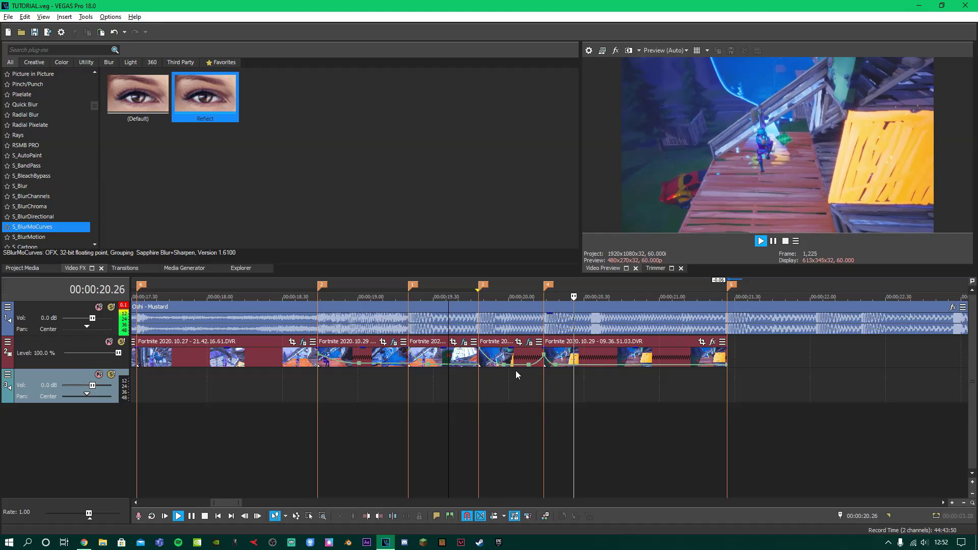
{"action": "key", "text": "space"}
{"action": "key", "text": "space"}
{"action": "key", "text": "space"}
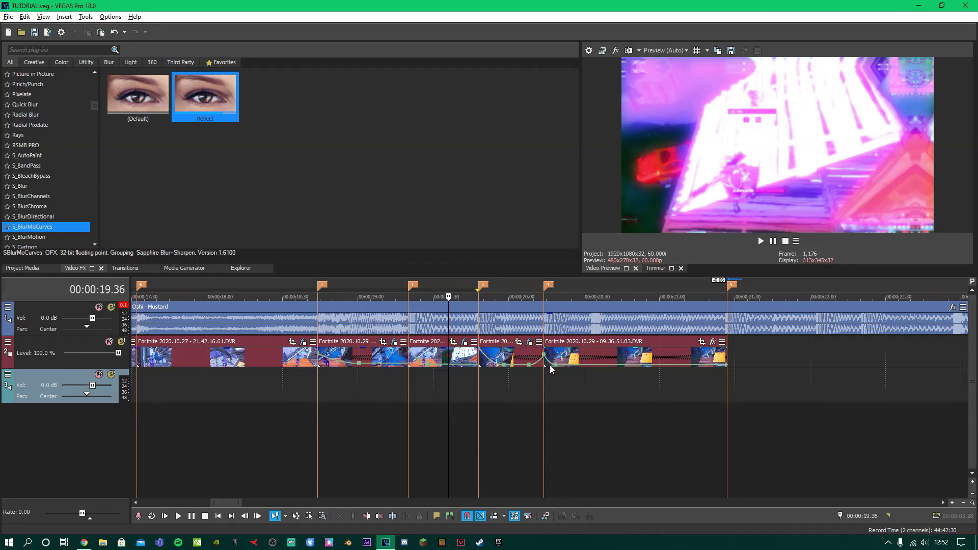
Selectively paste only the copied video event effects and effect keyframes onto the last clip, starting at marker 4.
{"action": "left_click", "coordinate": [314, 355]}
{"action": "right_click", "coordinate": [585, 355]}
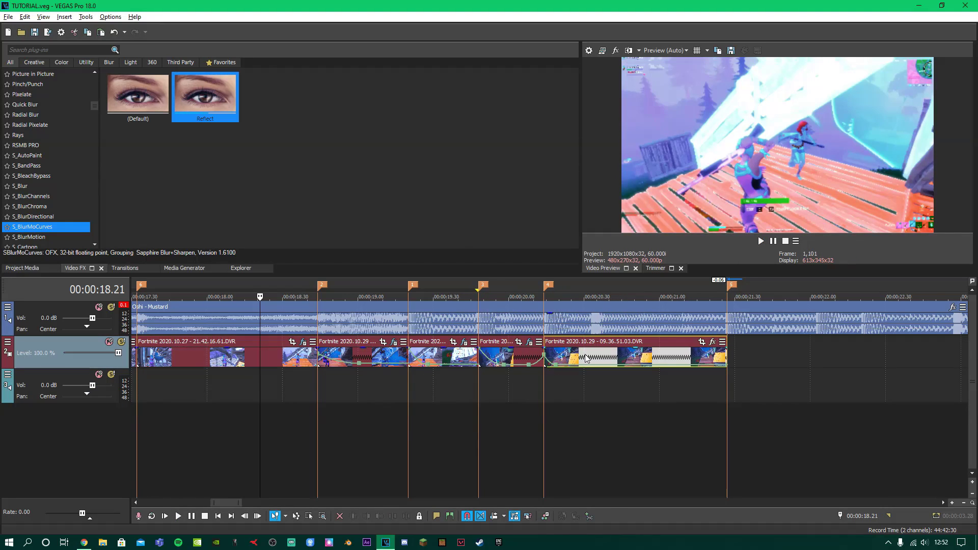
{"action": "left_click", "coordinate": [645, 245]}
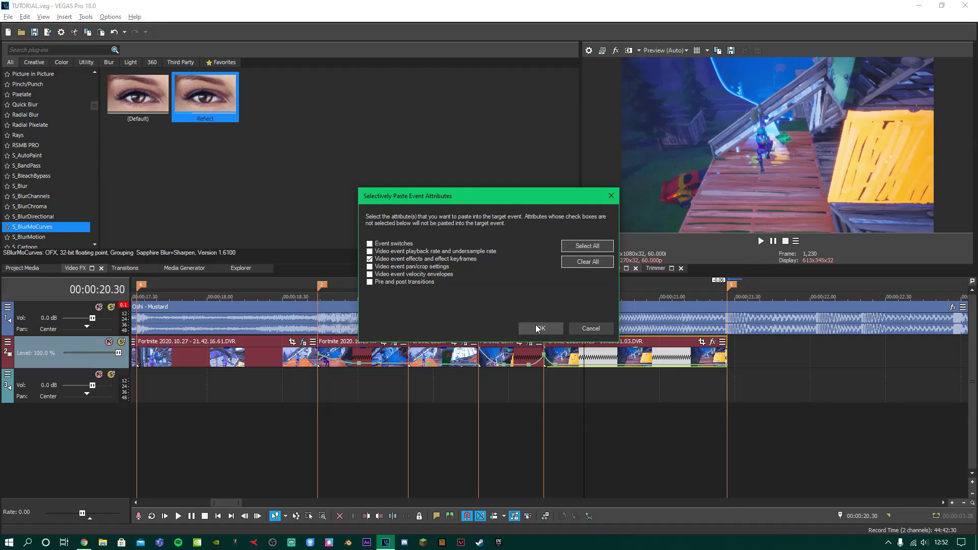
{"action": "left_click", "coordinate": [538, 328]}
Play back the timeline across marker 4 to check the effects pasted onto the last clip.
{"action": "left_click", "coordinate": [518, 372]}
{"action": "scroll", "coordinate": [591, 365], "scroll_direction": "up", "scroll_amount": 2}
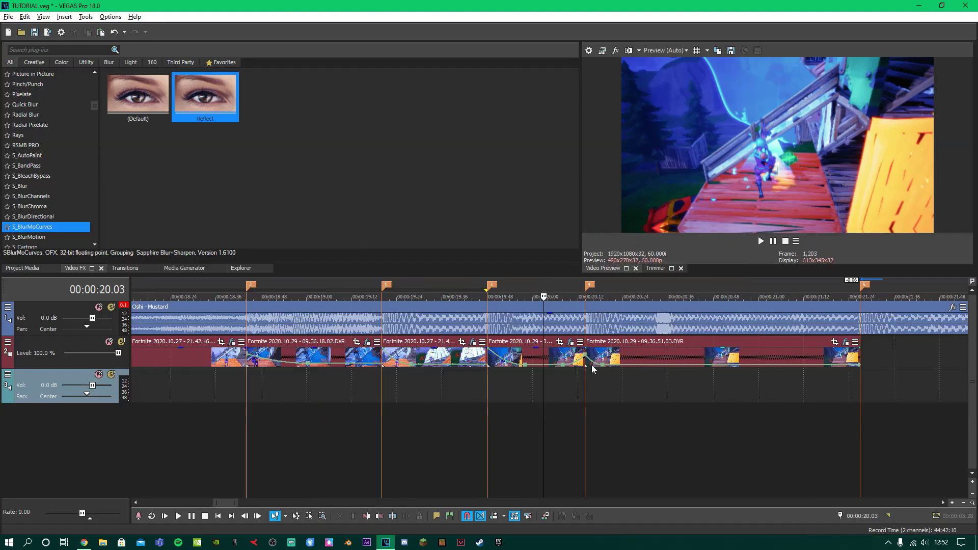
{"action": "scroll", "coordinate": [591, 365], "scroll_direction": "down", "scroll_amount": 4}
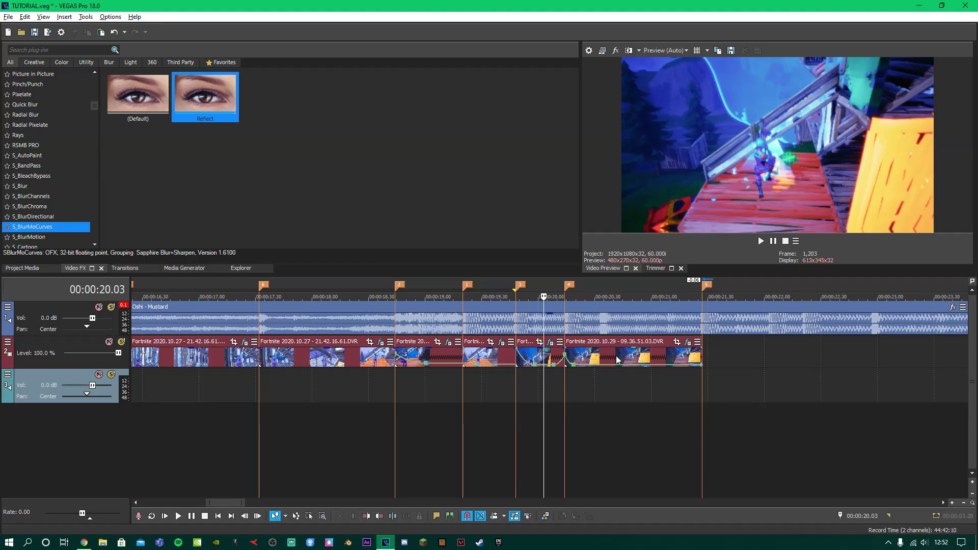
{"action": "scroll", "coordinate": [567, 377], "scroll_direction": "down", "scroll_amount": 3}
{"action": "scroll", "coordinate": [567, 377], "scroll_direction": "up", "scroll_amount": 4}
{"action": "key", "text": "space"}
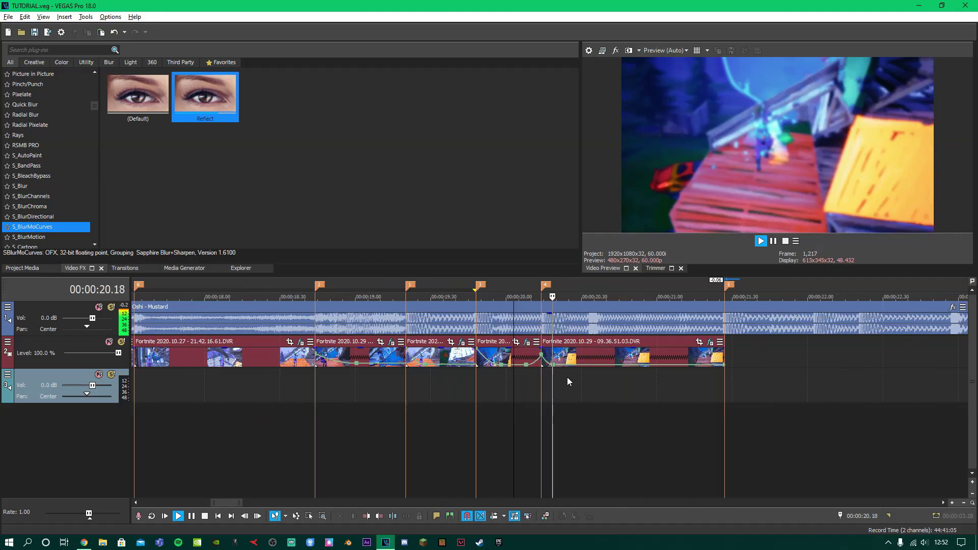
{"action": "key", "text": "space"}
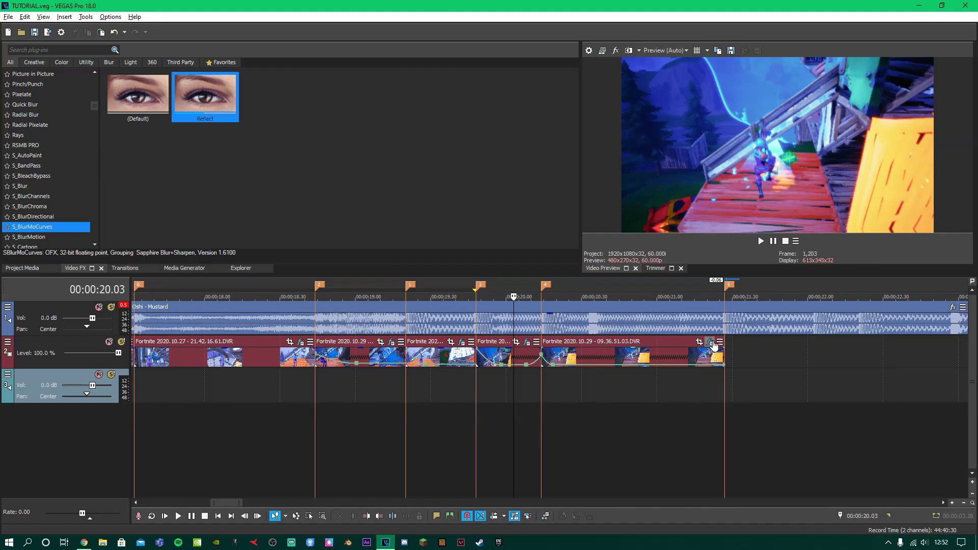
Move the middle S_BlurMoCurves keyframe of the clip after marker 4 earlier, and select its last keyframe at 00:00:01.13.
{"action": "left_click", "coordinate": [711, 343]}
{"action": "scroll", "coordinate": [585, 430], "scroll_direction": "down", "scroll_amount": 3}
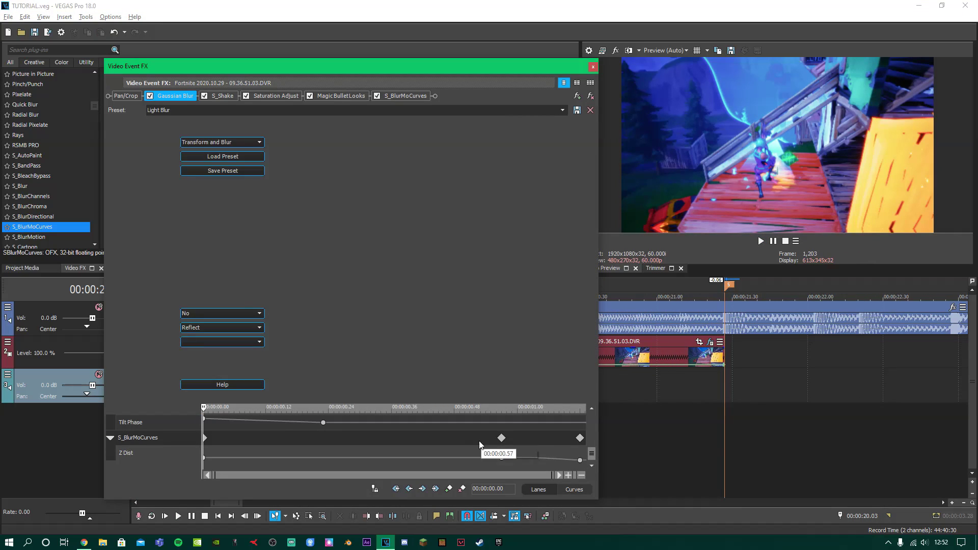
{"action": "left_click_drag", "start_coordinate": [480, 441], "coordinate": [470, 440]}
{"action": "left_click_drag", "start_coordinate": [580, 439], "coordinate": [590, 439]}
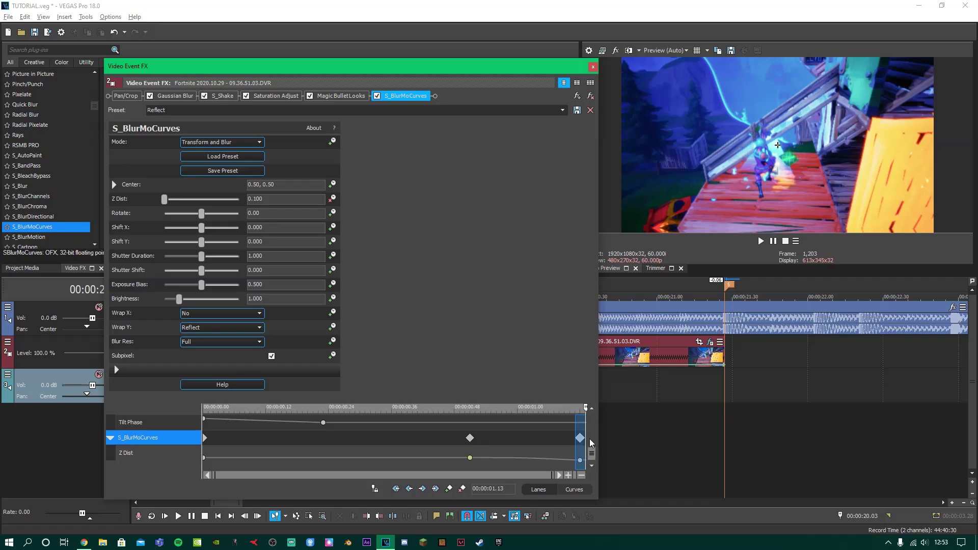
{"action": "left_click", "coordinate": [593, 66]}
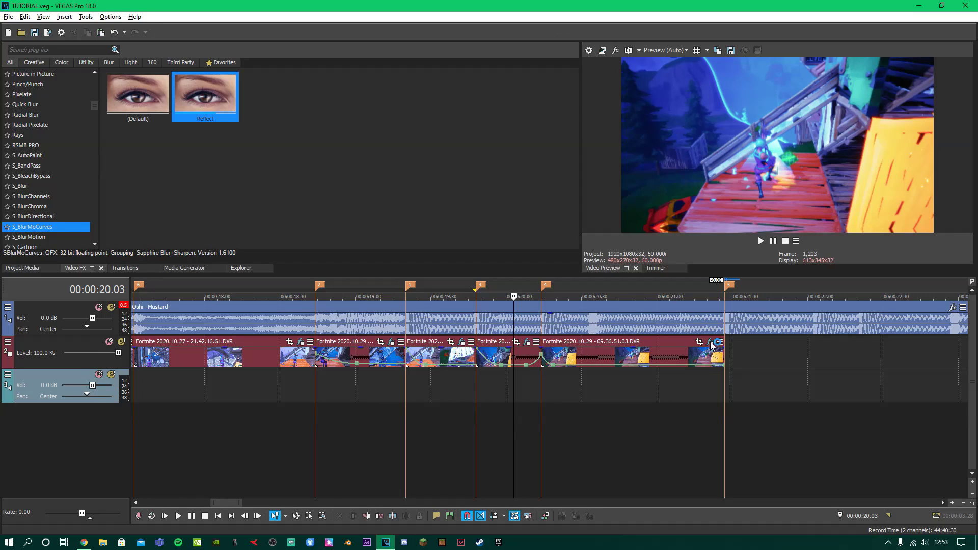
Play back the end of the last clip from 00:00:21.03 to check its closing zoom blur.
{"action": "left_click", "coordinate": [730, 355]}
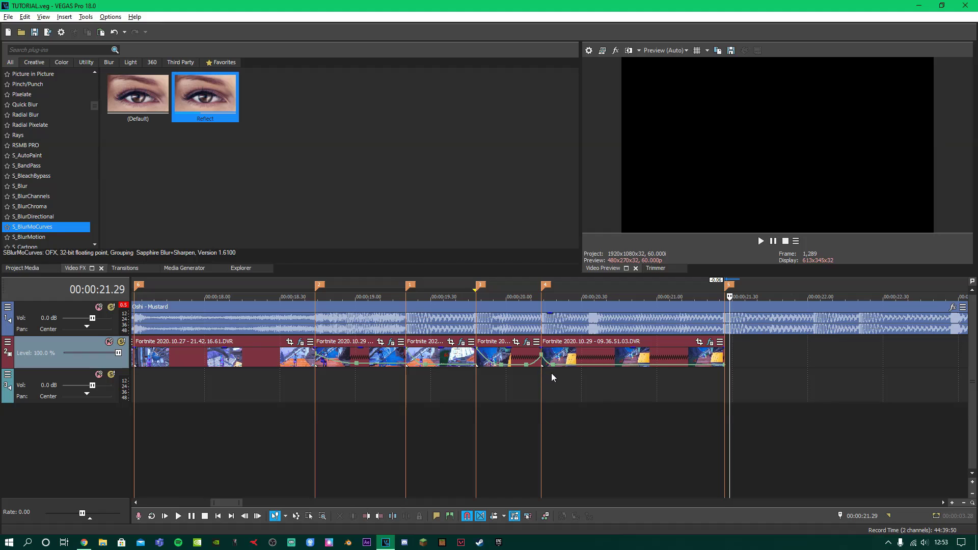
{"action": "left_click", "coordinate": [665, 377]}
{"action": "key", "text": "space"}
{"action": "key", "text": "space"}
{"action": "key", "text": "space"}
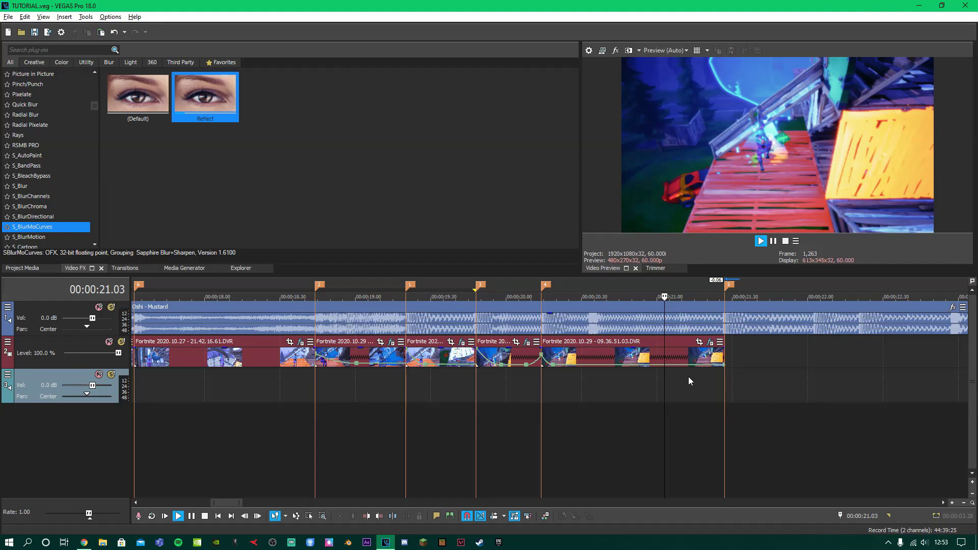
{"action": "key", "text": "space"}
Select the range covering all montage clips and play the montage back.
{"action": "scroll", "coordinate": [442, 392], "scroll_direction": "down", "scroll_amount": 6}
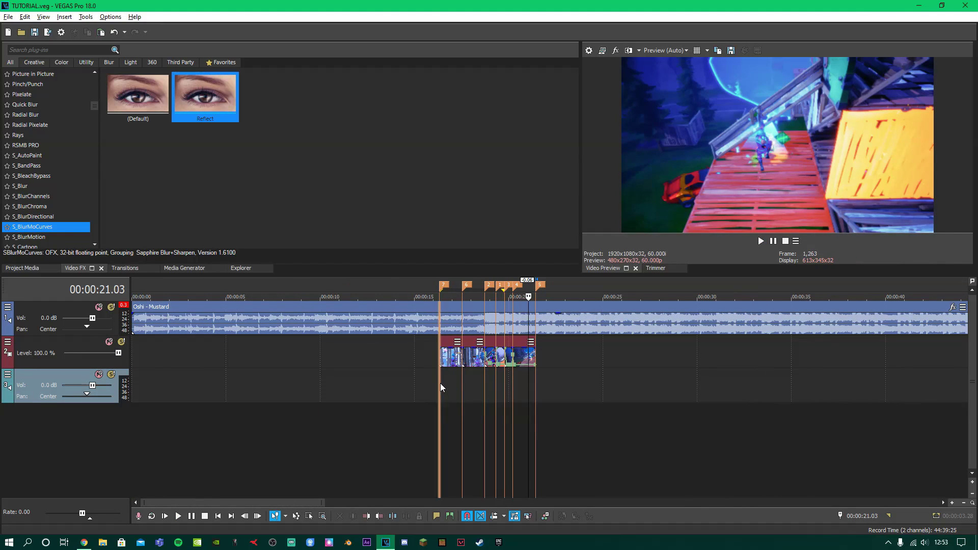
{"action": "left_click_drag", "start_coordinate": [441, 383], "coordinate": [533, 381]}
{"action": "key", "text": "space"}
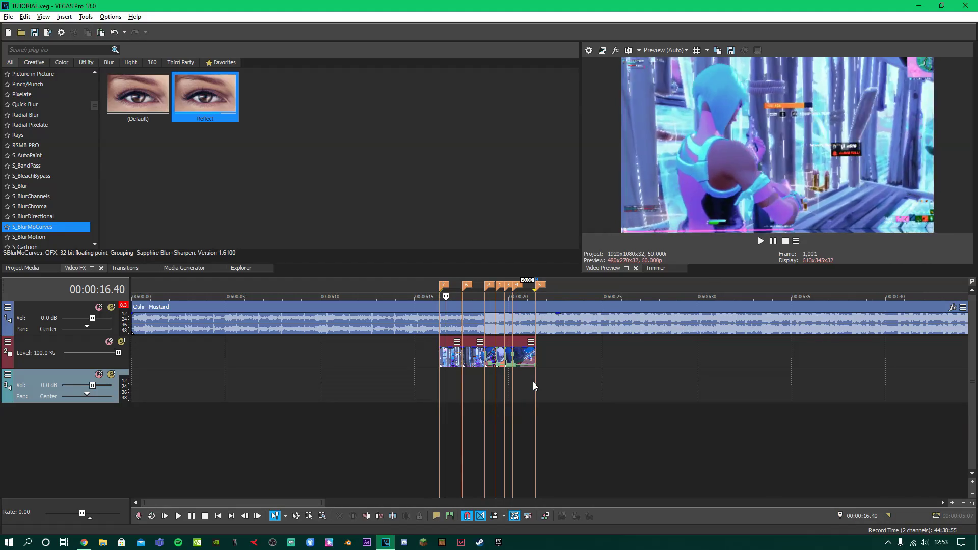
Replay the montage through the end of the last clip to review the finished effects.
{"action": "key", "text": "space"}
{"action": "key", "text": "space"}
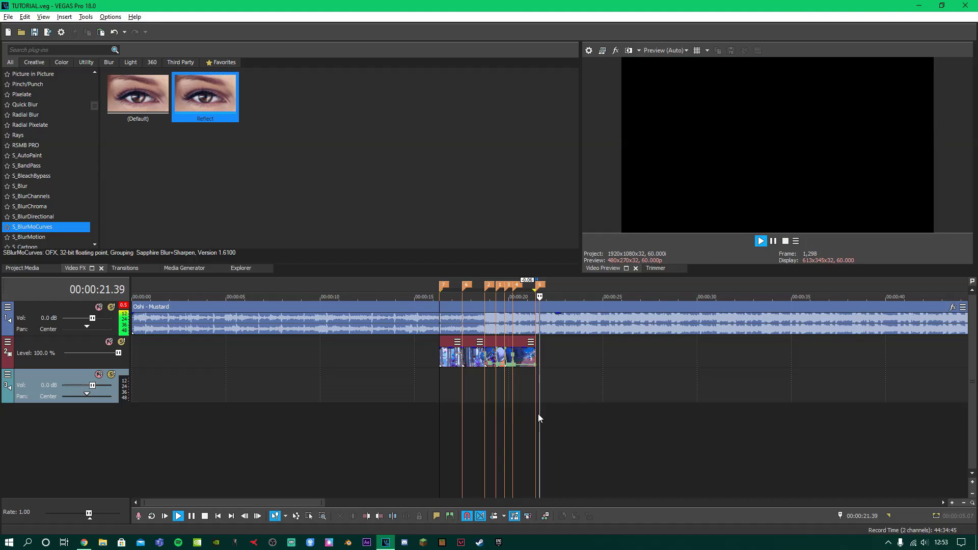
{"action": "key", "text": "space"}
Add movie-black-bars-png-2.png on a new top track from marker 2 at 00:00:18.44 and trim it at marker 1, 00:00:19.20.
{"action": "left_click", "coordinate": [22, 268]}
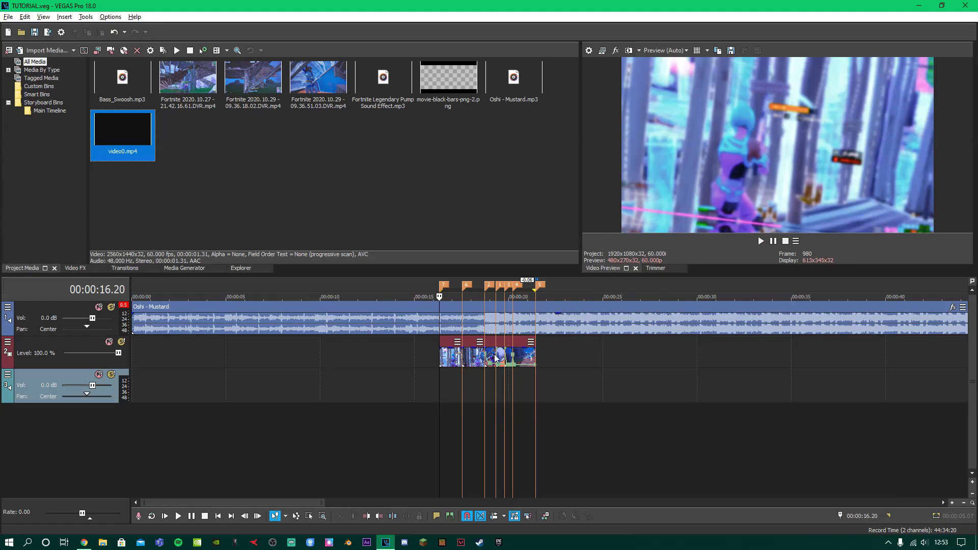
{"action": "scroll", "coordinate": [580, 366], "scroll_direction": "up", "scroll_amount": 3}
{"action": "scroll", "coordinate": [654, 384], "scroll_direction": "down", "scroll_amount": 4}
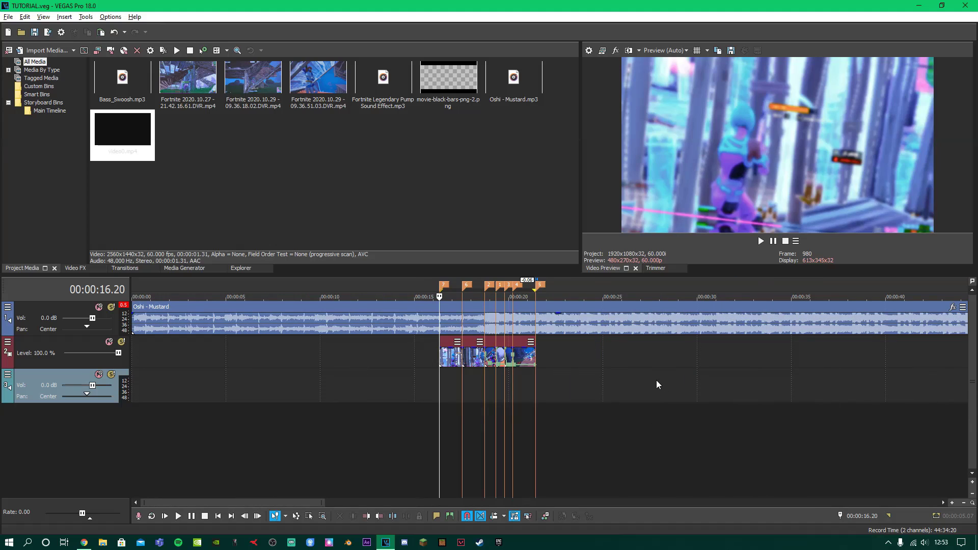
{"action": "left_click", "coordinate": [482, 377]}
{"action": "scroll", "coordinate": [566, 380], "scroll_direction": "up", "scroll_amount": 4}
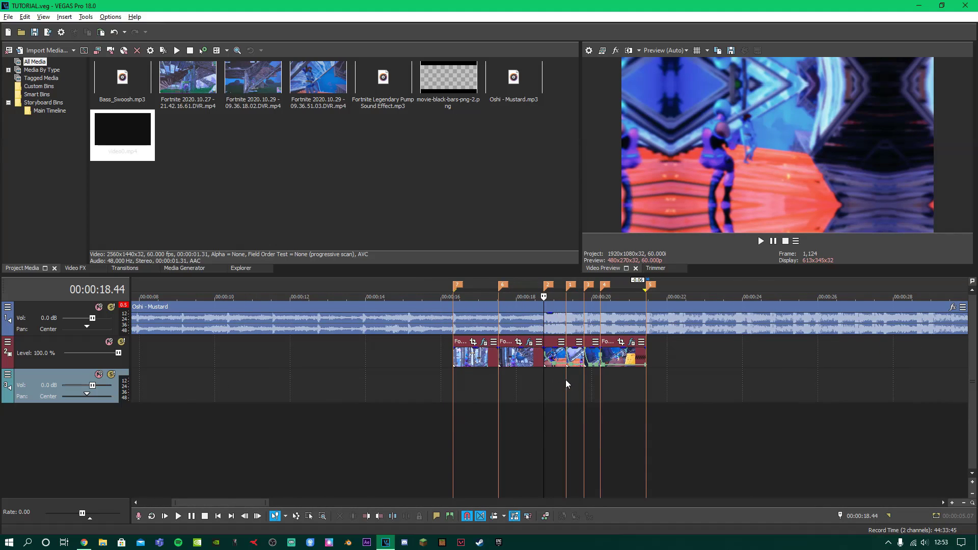
{"action": "left_click_drag", "start_coordinate": [451, 105], "coordinate": [484, 178]}
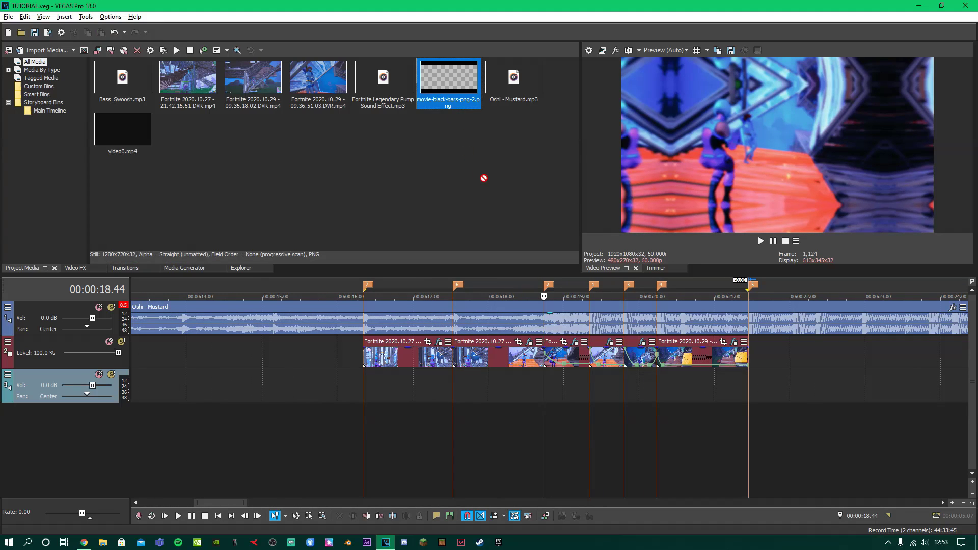
{"action": "left_click_drag", "start_coordinate": [542, 246], "coordinate": [574, 326]}
{"action": "left_click", "coordinate": [589, 321]}
{"action": "key", "text": "s"}
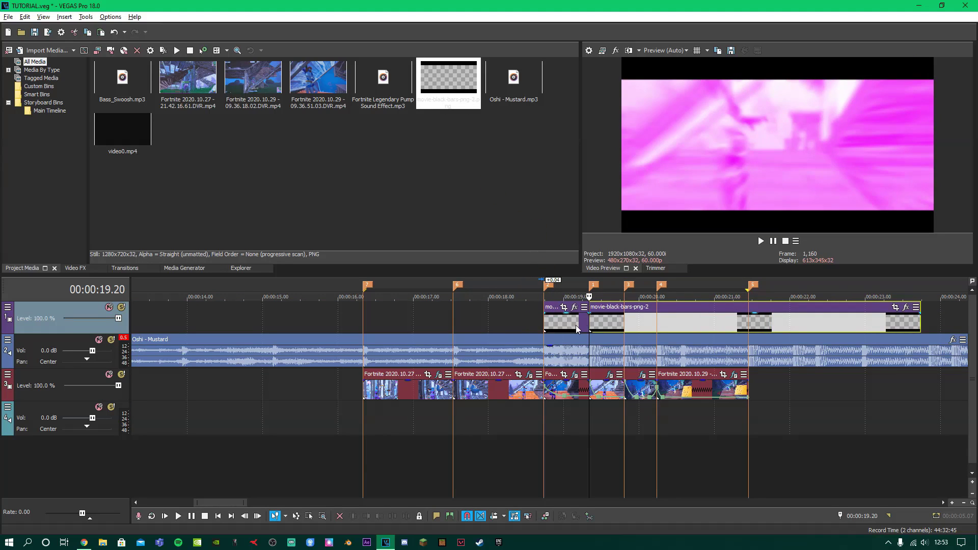
{"action": "key", "text": "Delete"}
Resize the black bars clip's Pan/Crop frame to 1,137.4 × 639.8, centred at 640, 360, and save the project.
{"action": "left_click", "coordinate": [548, 322]}
{"action": "scroll", "coordinate": [571, 318], "scroll_direction": "up", "scroll_amount": 1}
{"action": "left_click", "coordinate": [609, 307]}
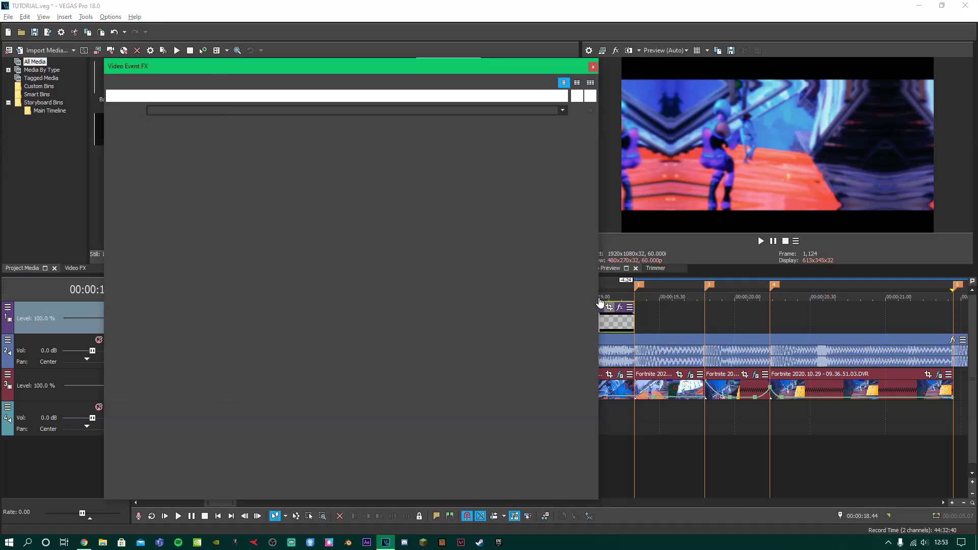
{"action": "left_click_drag", "start_coordinate": [250, 198], "coordinate": [276, 213]}
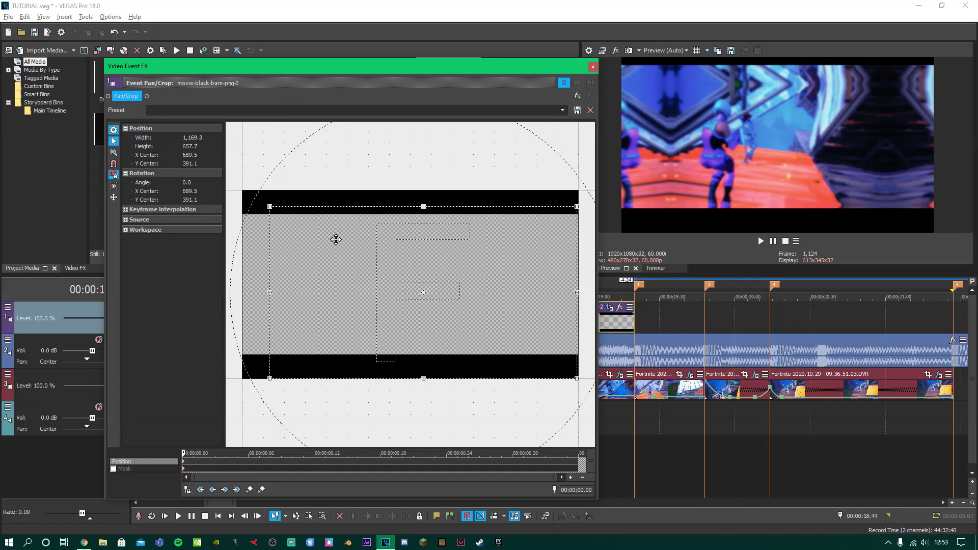
{"action": "left_click_drag", "start_coordinate": [326, 237], "coordinate": [314, 230]}
{"action": "left_click_drag", "start_coordinate": [264, 205], "coordinate": [282, 215]}
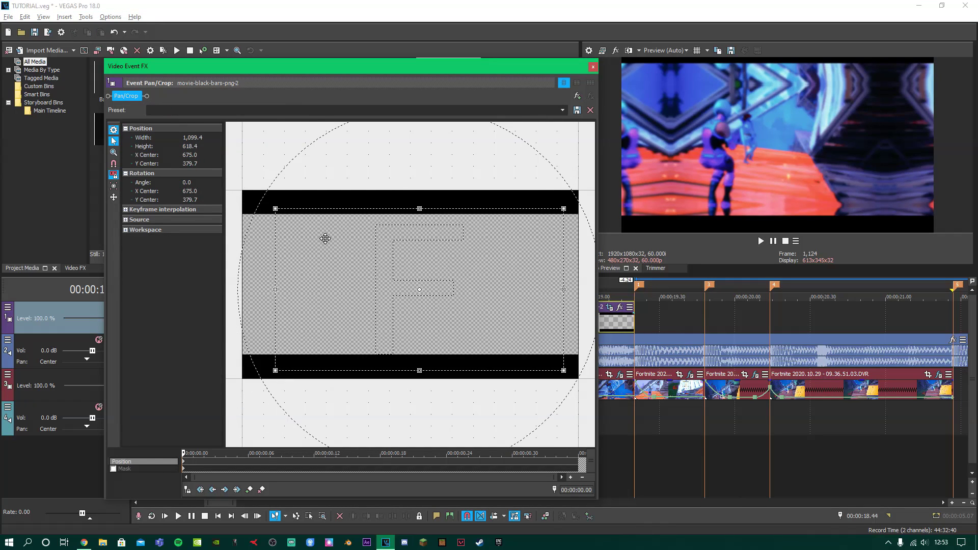
{"action": "left_click_drag", "start_coordinate": [330, 243], "coordinate": [321, 237]}
{"action": "key", "text": "ctrl+s"}
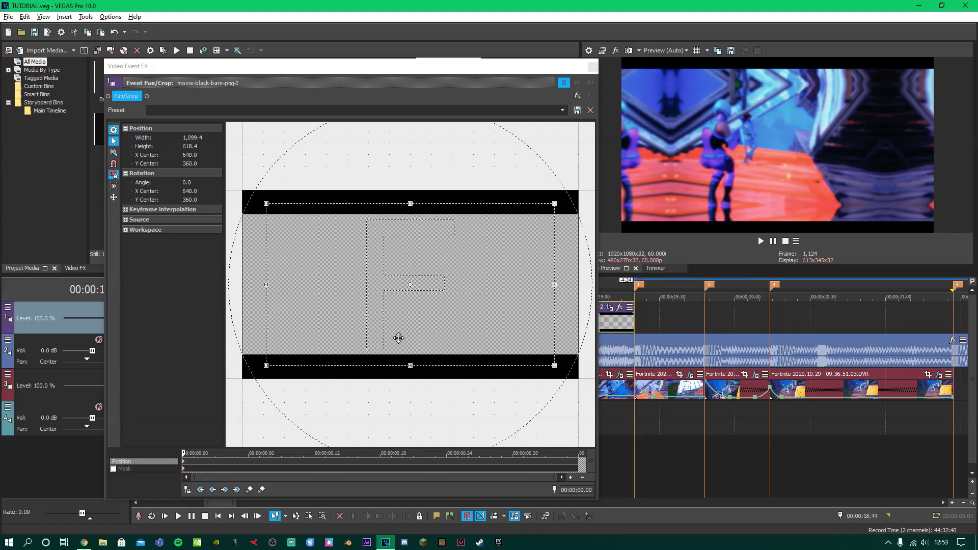
{"action": "scroll", "coordinate": [407, 250], "scroll_direction": "down", "scroll_amount": 1}
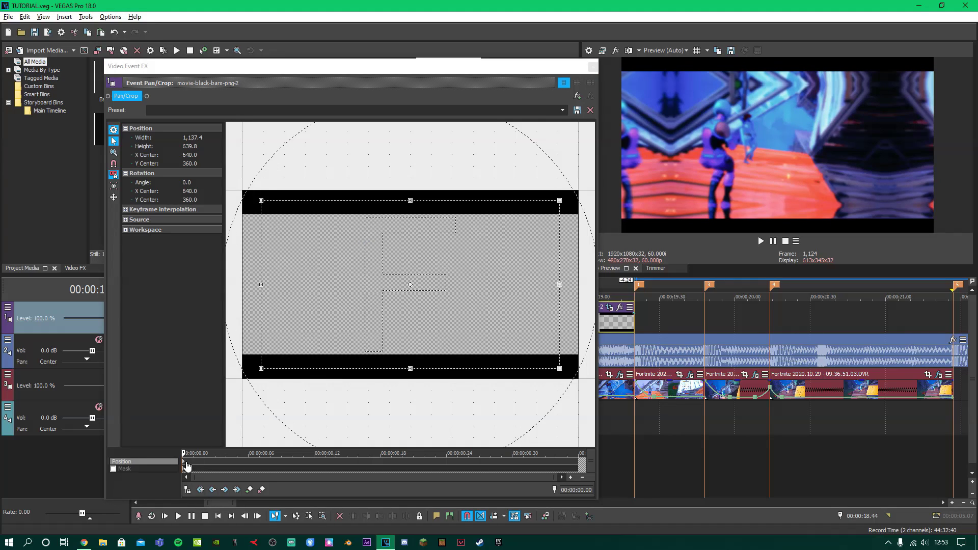
Copy the bars framing to about 00:00:00.07, and tighten the opening keyframe to 950.9 × 534.9, centred at 640, 360.
{"action": "left_click", "coordinate": [186, 467]}
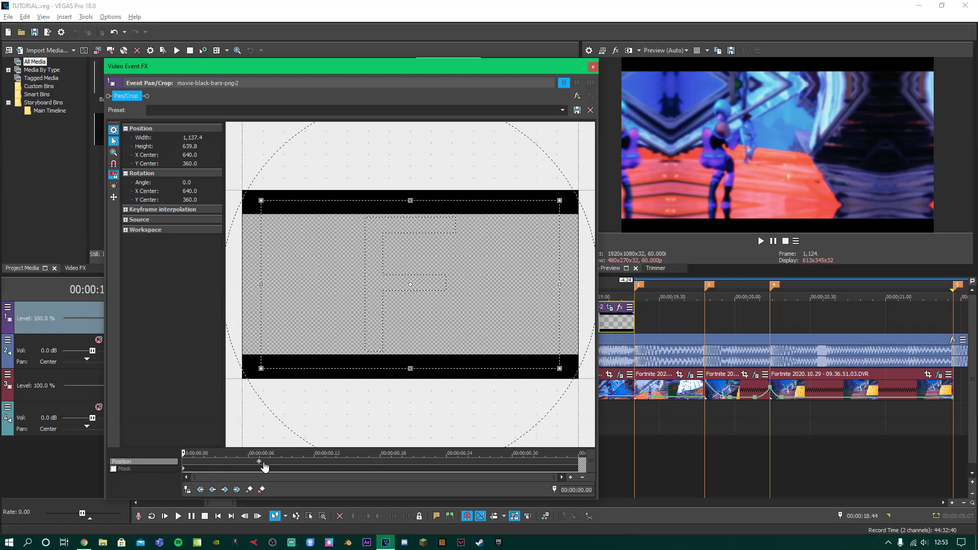
{"action": "scroll", "coordinate": [313, 240], "scroll_direction": "up", "scroll_amount": 4}
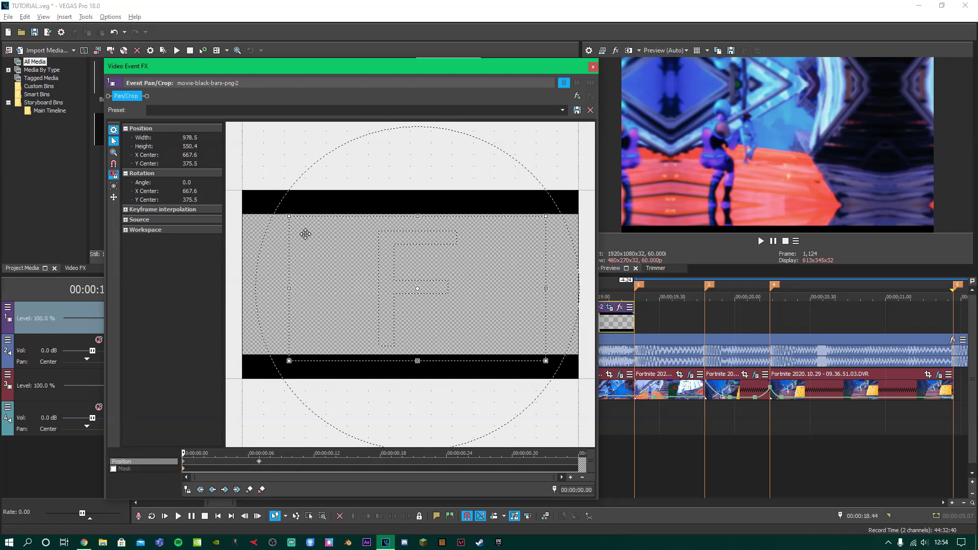
{"action": "scroll", "coordinate": [295, 228], "scroll_direction": "up", "scroll_amount": 1}
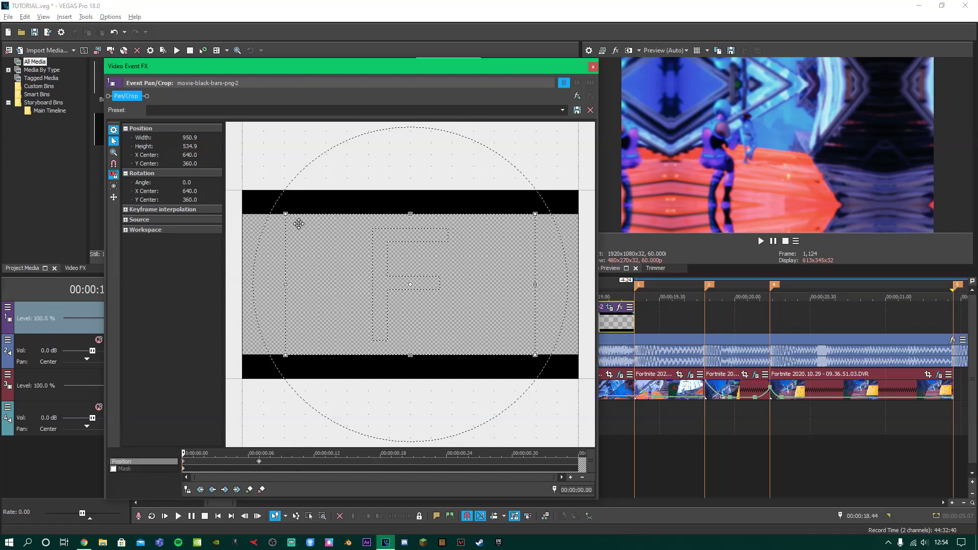
Copy the 1,137.4-wide framing to a keyframe at 00:00:00.30 and the opening framing to the clip's end, and save.
{"action": "left_click", "coordinate": [259, 461]}
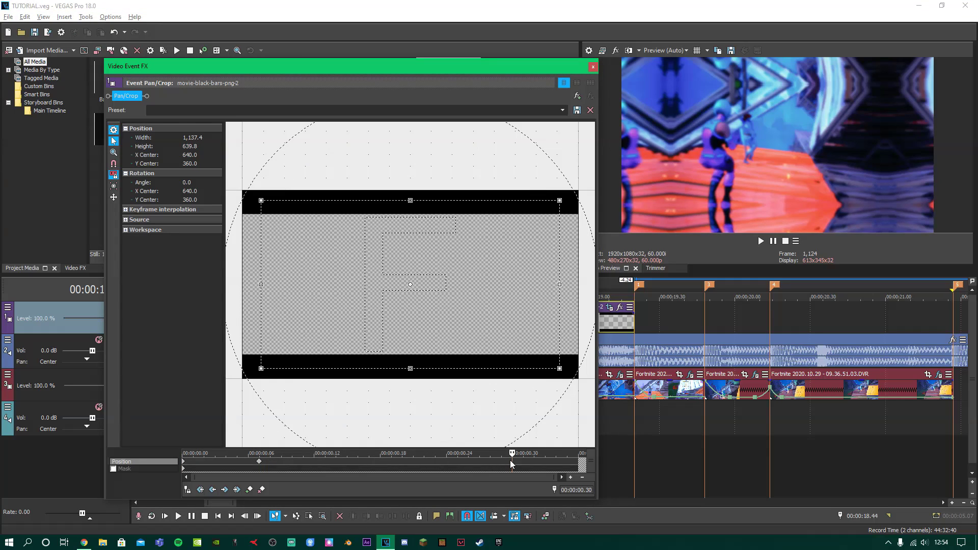
{"action": "left_click", "coordinate": [188, 468]}
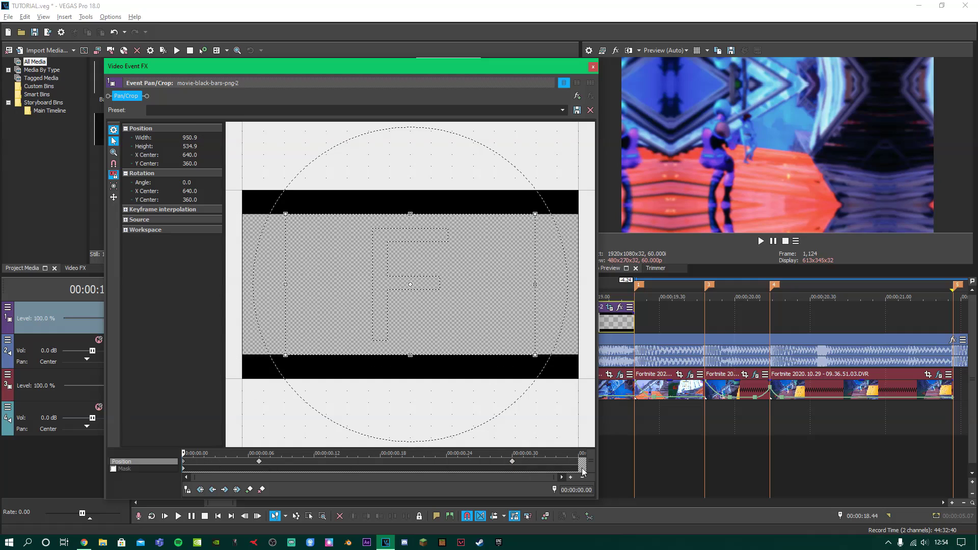
{"action": "left_click", "coordinate": [577, 465]}
{"action": "key", "text": "ctrl+v"}
{"action": "key", "text": "ctrl+s"}
{"action": "left_click", "coordinate": [594, 66]}
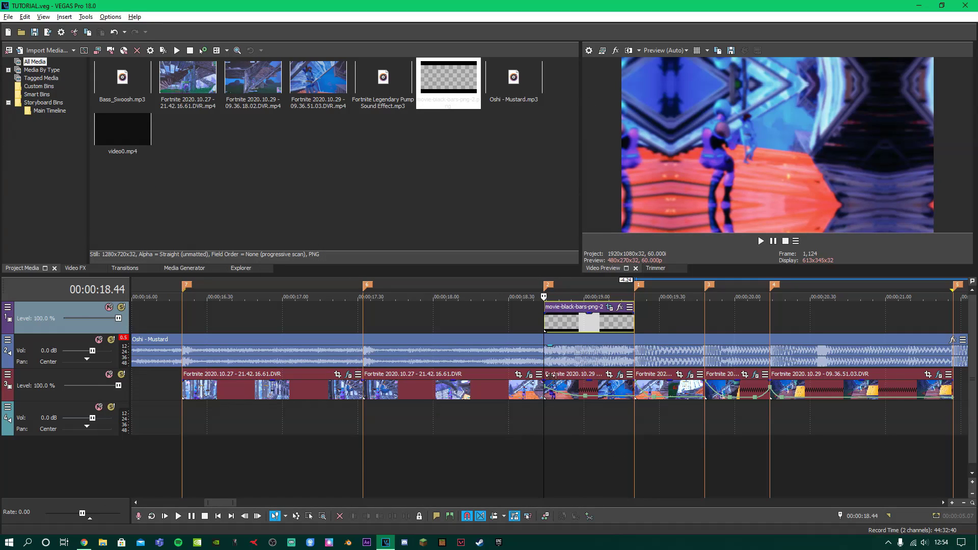
Preview the animated black bars, paste a copy of them at marker 3, and extend the copy to the last clip's end.
{"action": "key", "text": "space"}
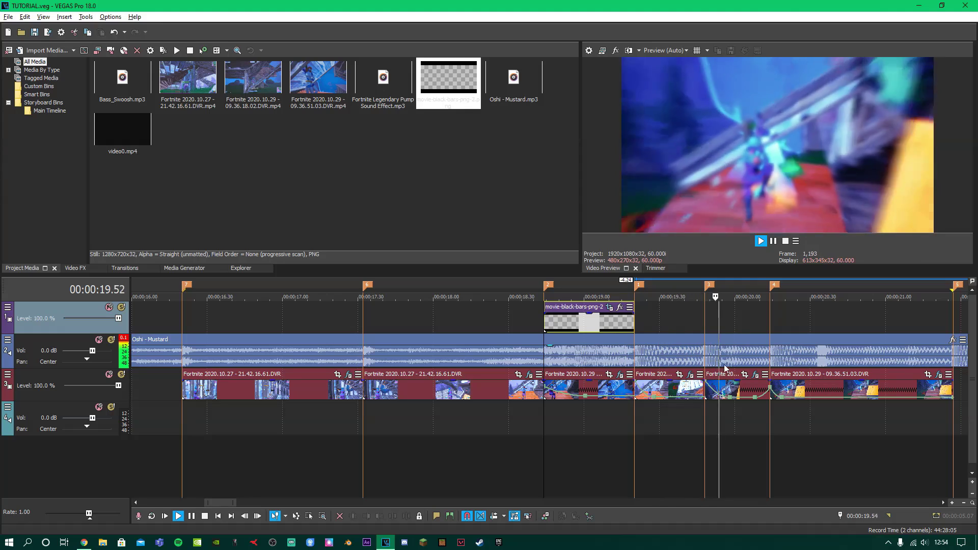
{"action": "key", "text": "space"}
{"action": "key", "text": "ctrl+c"}
{"action": "left_click", "coordinate": [708, 319]}
{"action": "key", "text": "ctrl+v"}
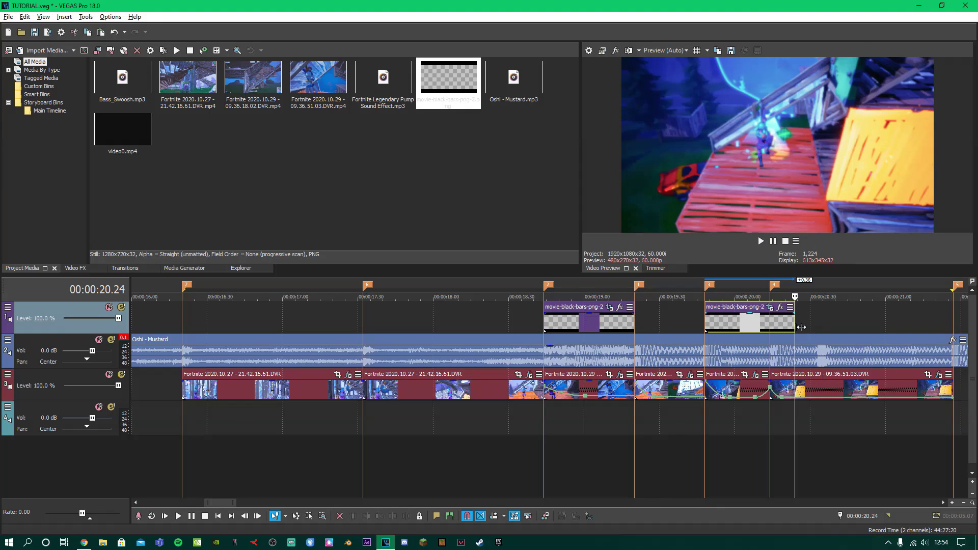
{"action": "left_click_drag", "start_coordinate": [801, 327], "coordinate": [952, 327]}
Move the last Pan/Crop keyframe of the copied black bars clip to the end of the clip.
{"action": "left_click", "coordinate": [928, 307]}
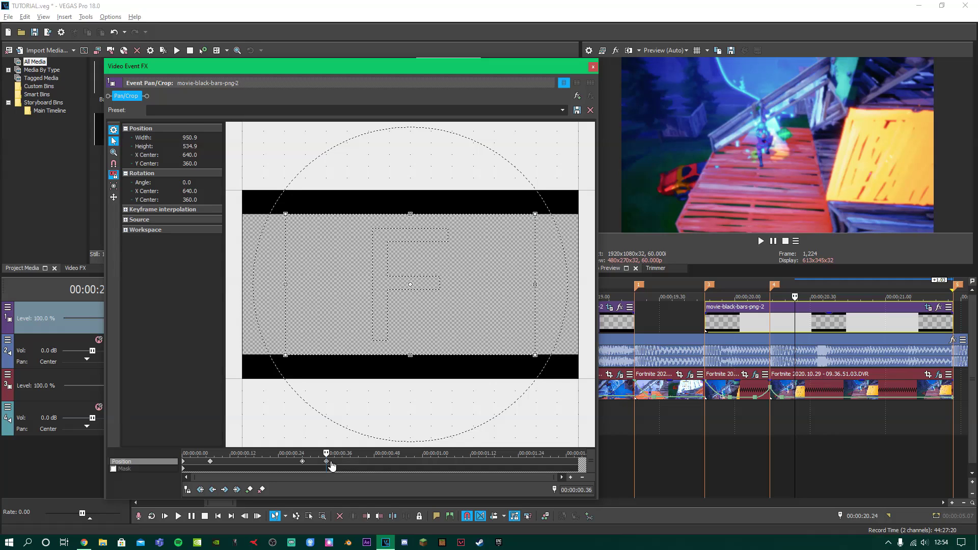
{"action": "left_click_drag", "start_coordinate": [331, 466], "coordinate": [589, 474]}
{"action": "left_click", "coordinate": [594, 66]}
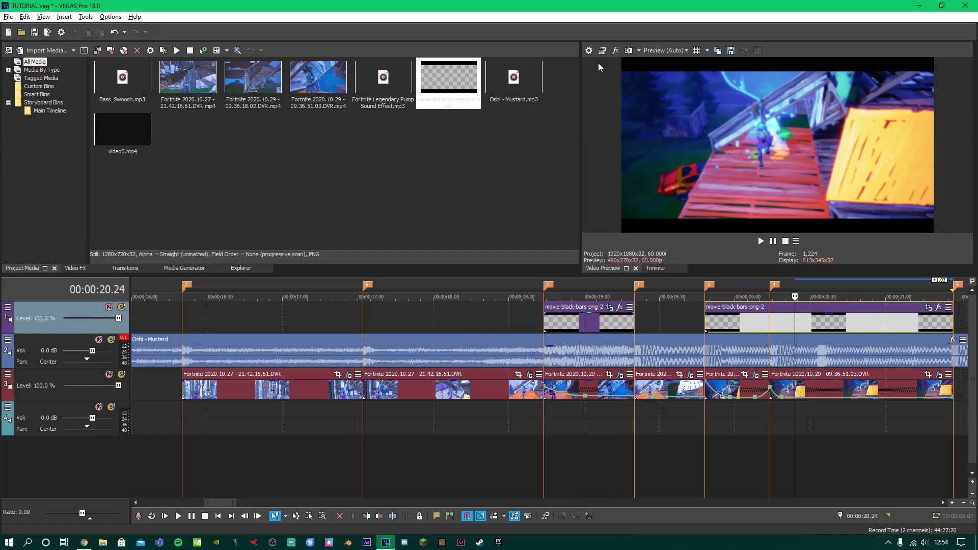
Play back the second black bars clip from 00:00:19.50, and replay the montage from its start.
{"action": "left_click", "coordinate": [709, 424]}
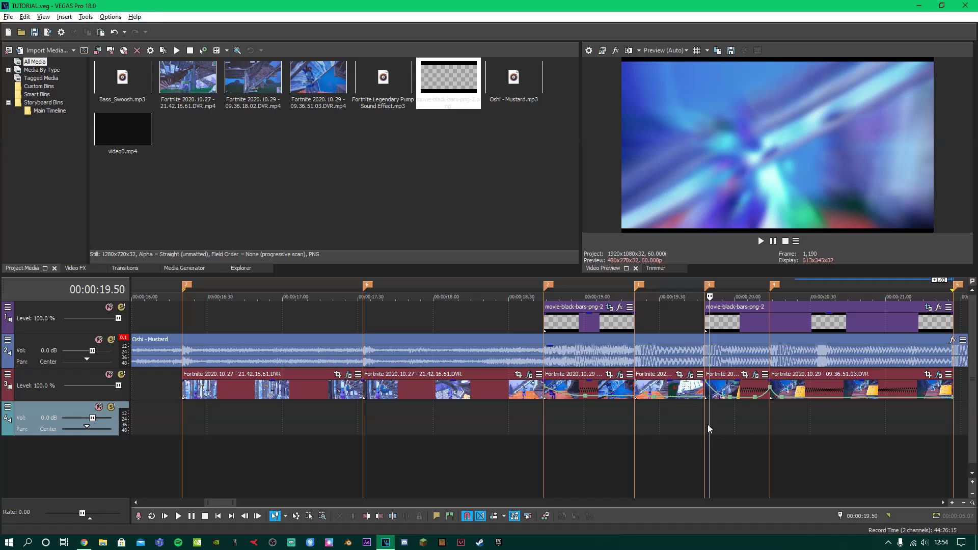
{"action": "key", "text": "space"}
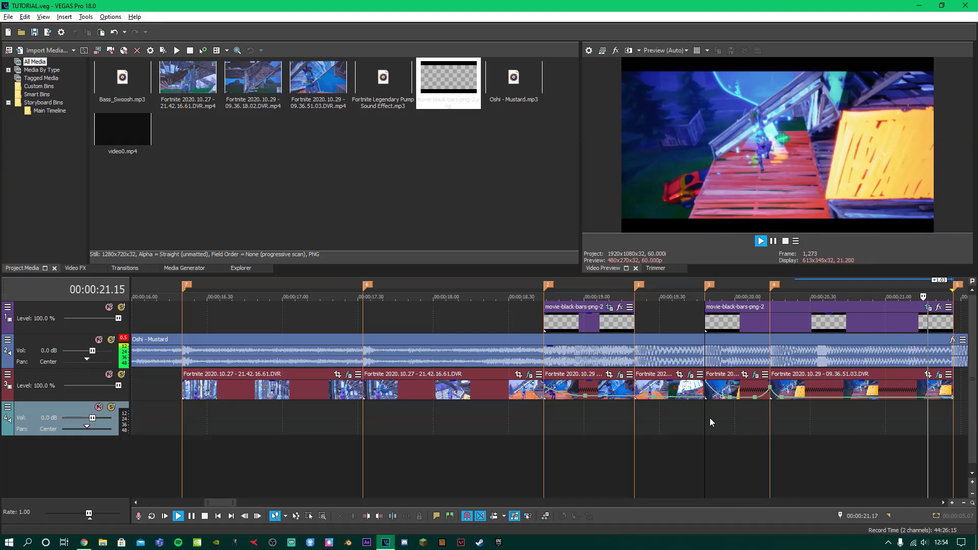
{"action": "key", "text": "space"}
{"action": "scroll", "coordinate": [393, 414], "scroll_direction": "down", "scroll_amount": 3}
{"action": "left_click", "coordinate": [414, 411]}
{"action": "key", "text": "space"}
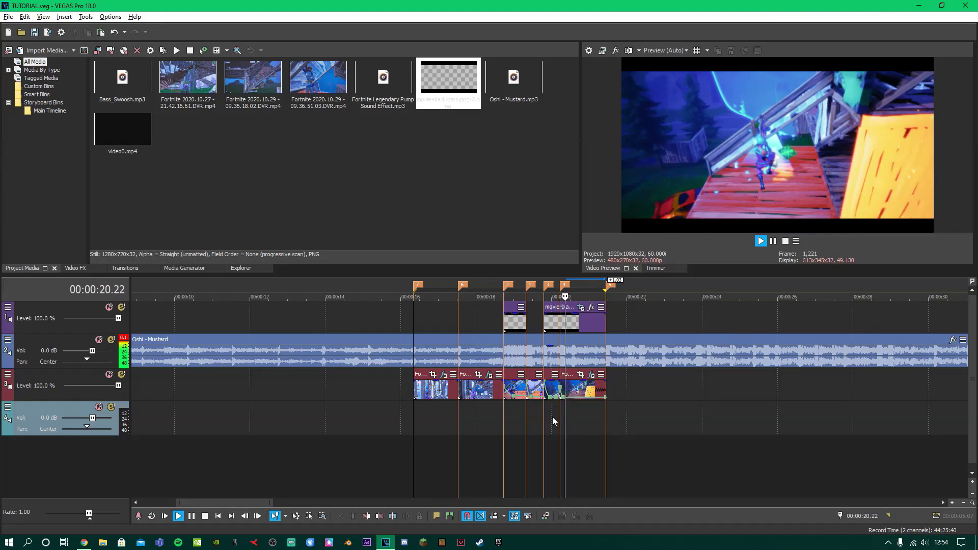
{"action": "key", "text": "space"}
Place Fortnite Legendary Pump Sound Effect.mp3 on the lower audio track so that it starts at marker 1, 00:00:19.20.
{"action": "left_click", "coordinate": [507, 406]}
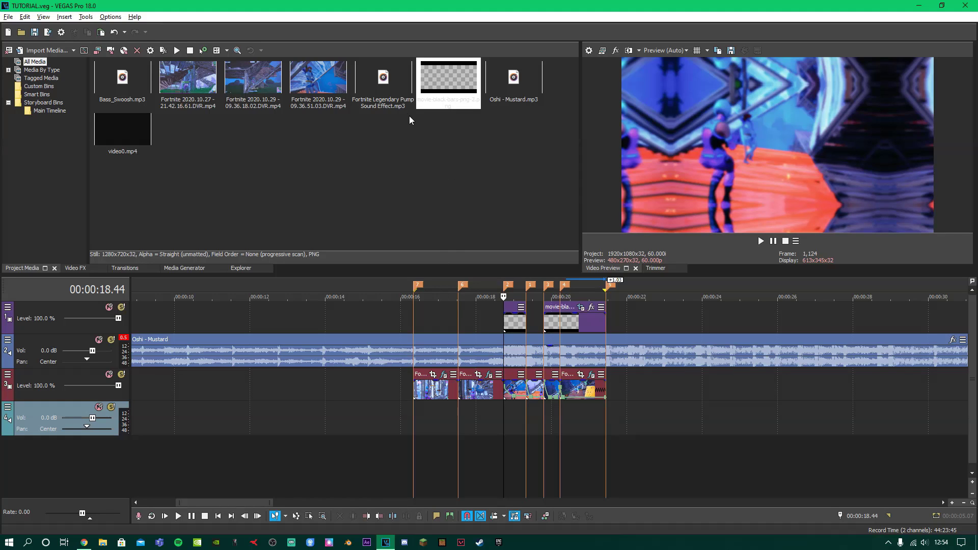
{"action": "left_click_drag", "start_coordinate": [402, 101], "coordinate": [529, 423]}
{"action": "scroll", "coordinate": [515, 422], "scroll_direction": "up", "scroll_amount": 4}
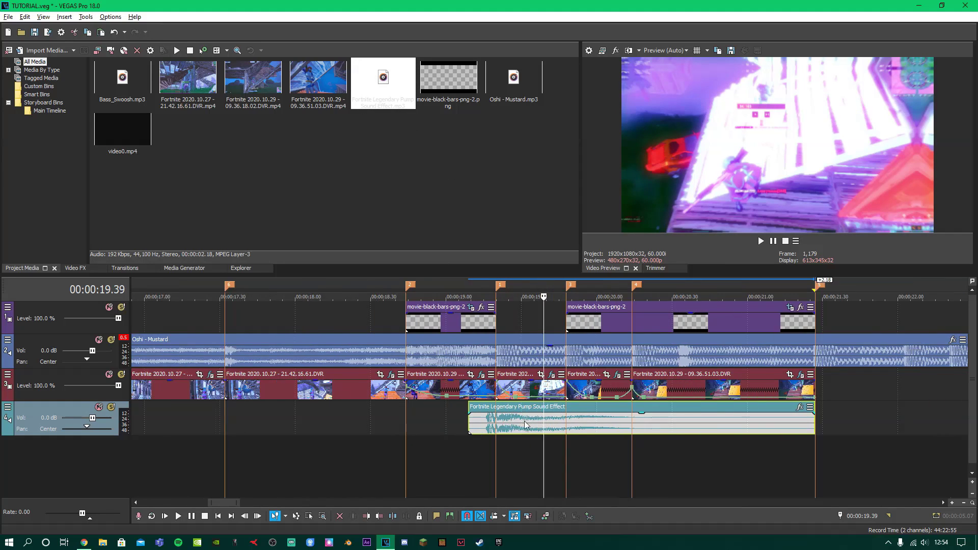
{"action": "scroll", "coordinate": [513, 422], "scroll_direction": "down", "scroll_amount": 4}
Play back around marker 1 to check the pump sound effect against the video.
{"action": "key", "text": "space"}
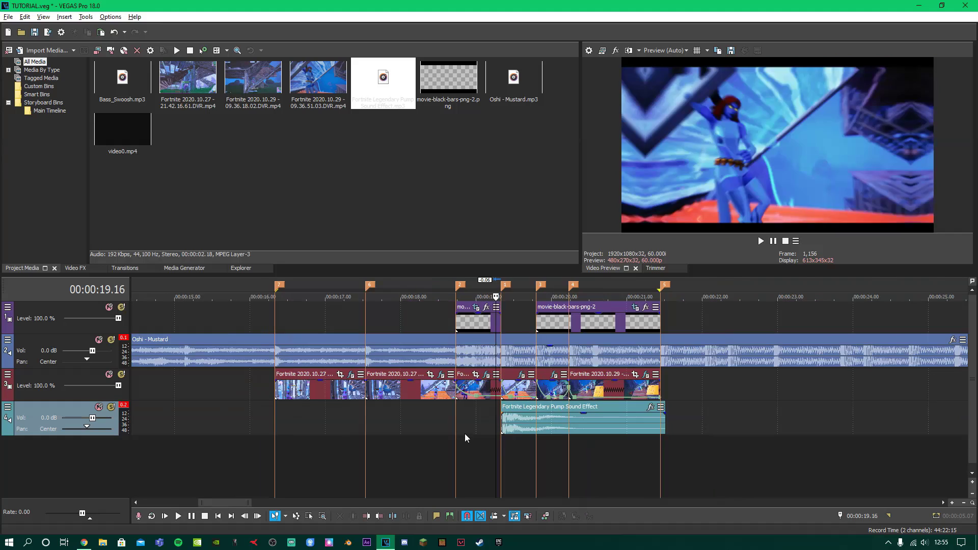
{"action": "key", "text": "space"}
{"action": "left_click", "coordinate": [504, 423]}
{"action": "key", "text": "space"}
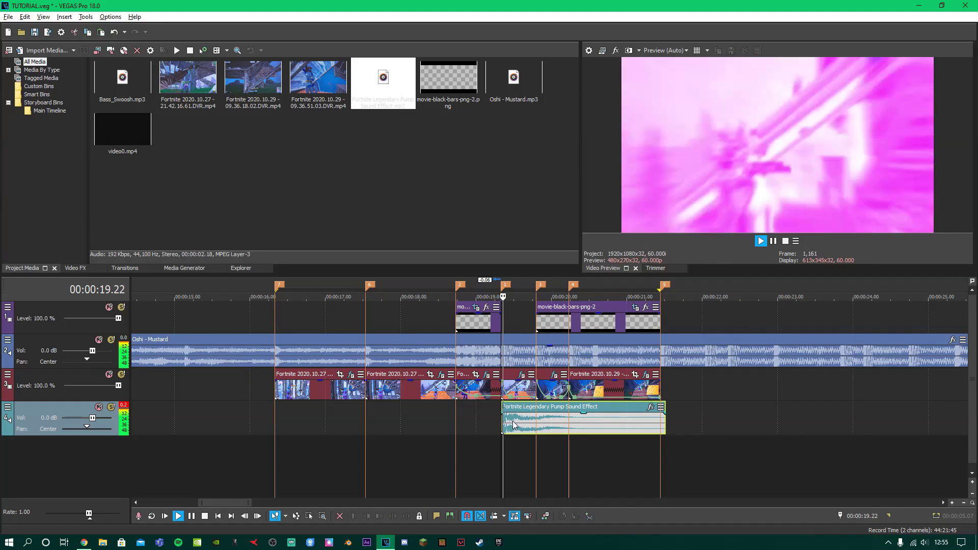
{"action": "key", "text": "space"}
Add the eFX Reverb plug-in to the pump sound effect with its default settings and play the result.
{"action": "left_click", "coordinate": [651, 407]}
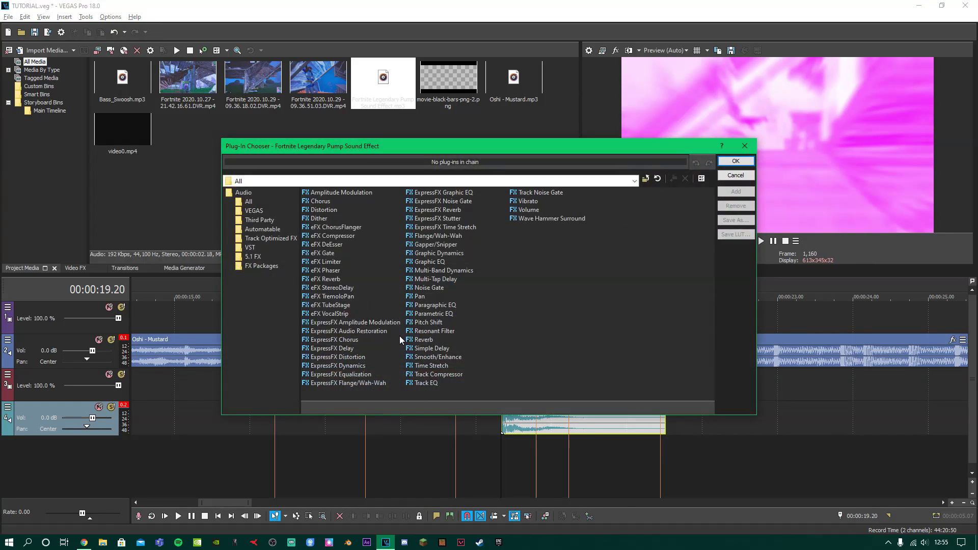
{"action": "left_click", "coordinate": [737, 191]}
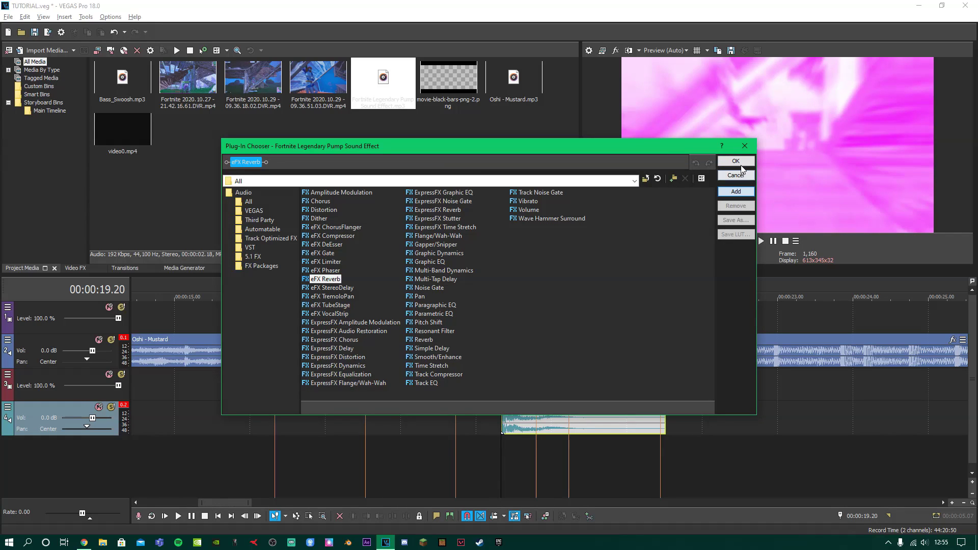
{"action": "left_click", "coordinate": [736, 161]}
{"action": "left_click", "coordinate": [531, 174]}
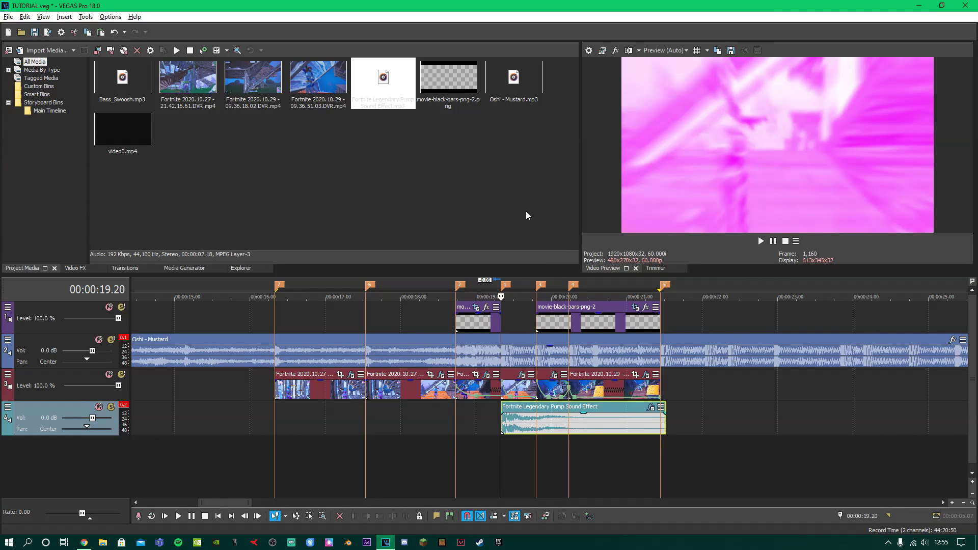
{"action": "key", "text": "space"}
{"action": "key", "text": "space"}
Add the Pitch Shift plug-in after eFX Reverb on the pump sound effect and slightly adjust its semitone shift.
{"action": "left_click", "coordinate": [651, 407]}
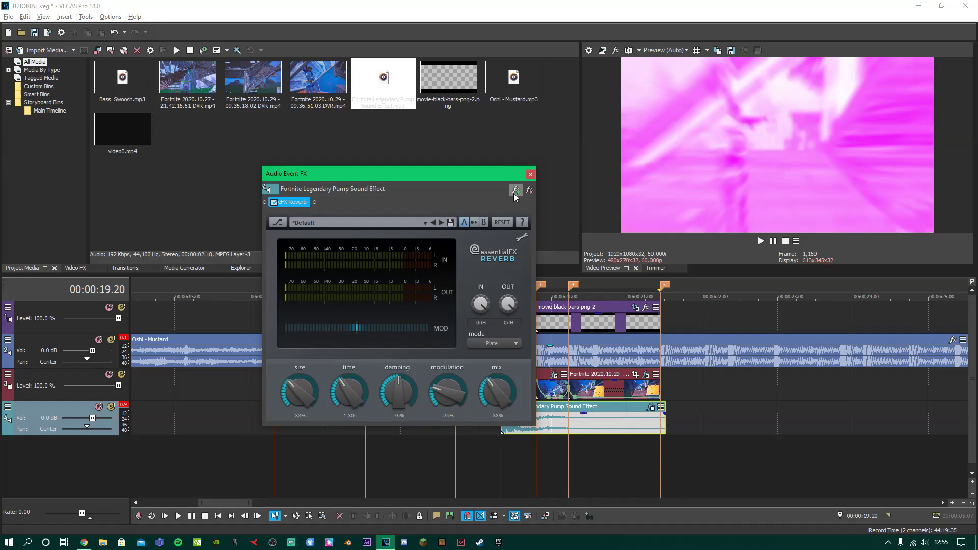
{"action": "left_click", "coordinate": [515, 189]}
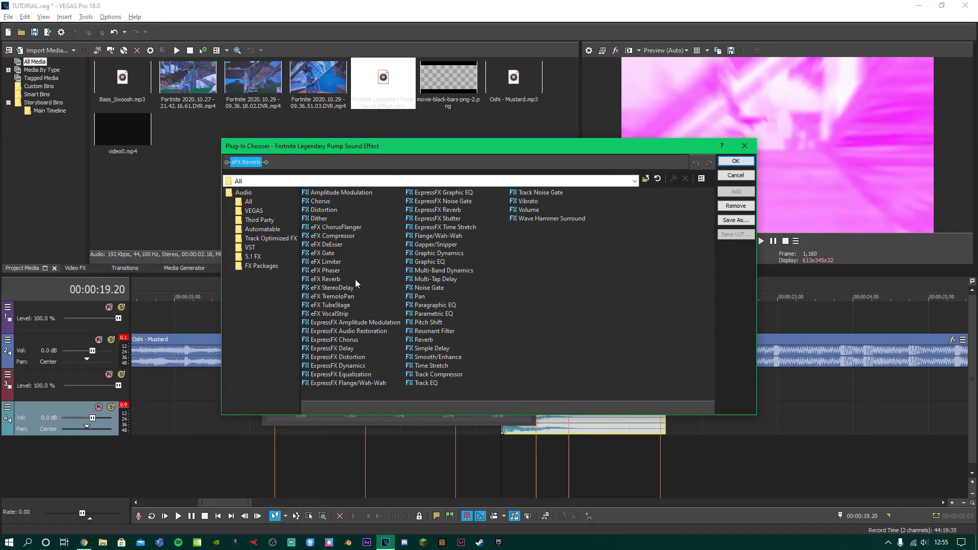
{"action": "double_click", "coordinate": [429, 322]}
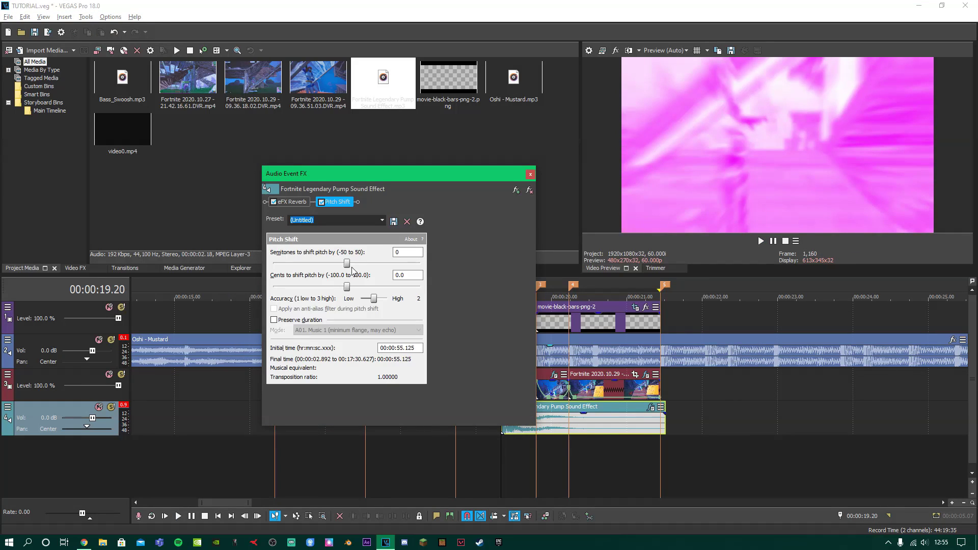
{"action": "left_click_drag", "start_coordinate": [349, 264], "coordinate": [347, 265]}
{"action": "left_click", "coordinate": [532, 175]}
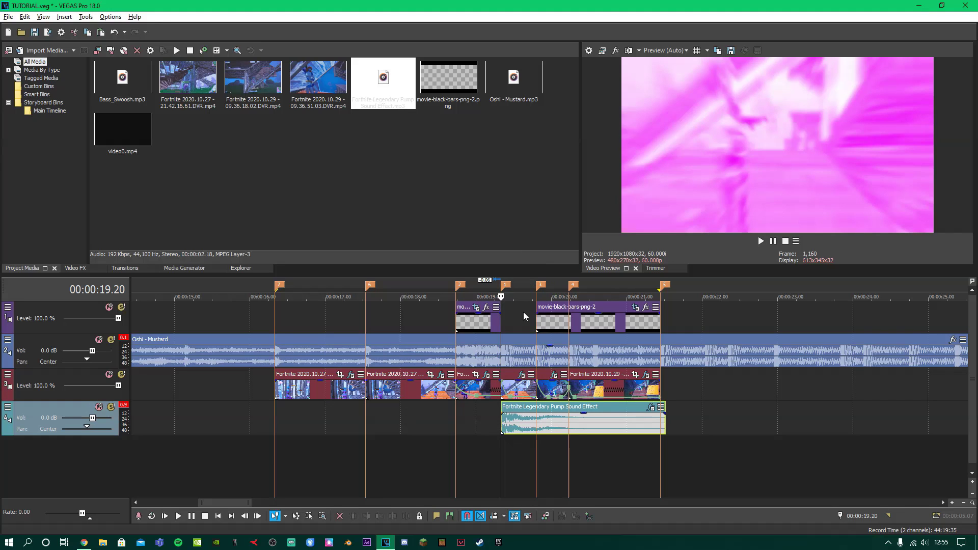
Play back the pump sound effect from marker 1 and review its Pitch Shift settings.
{"action": "key", "text": "space"}
{"action": "key", "text": "space"}
{"action": "left_click", "coordinate": [651, 407]}
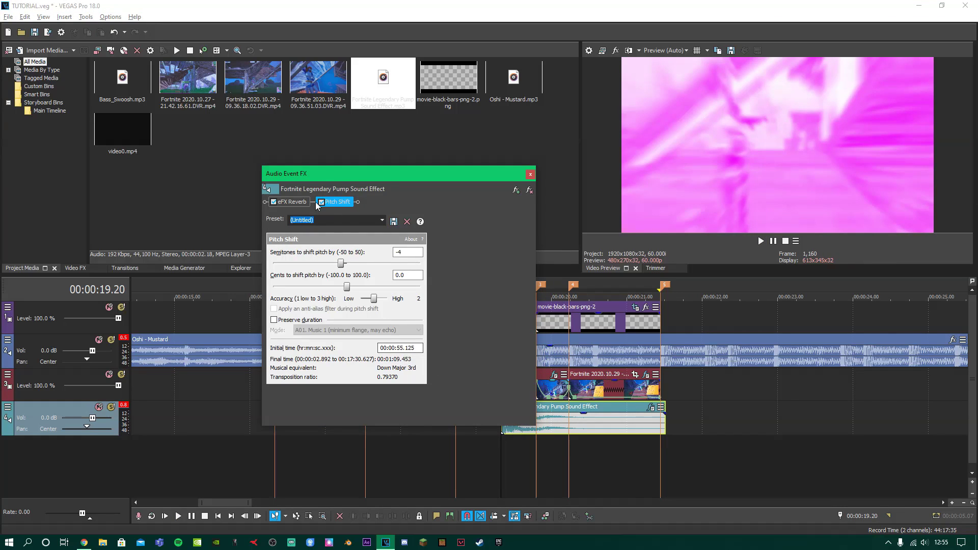
{"action": "left_click", "coordinate": [530, 175]}
{"action": "key", "text": "space"}
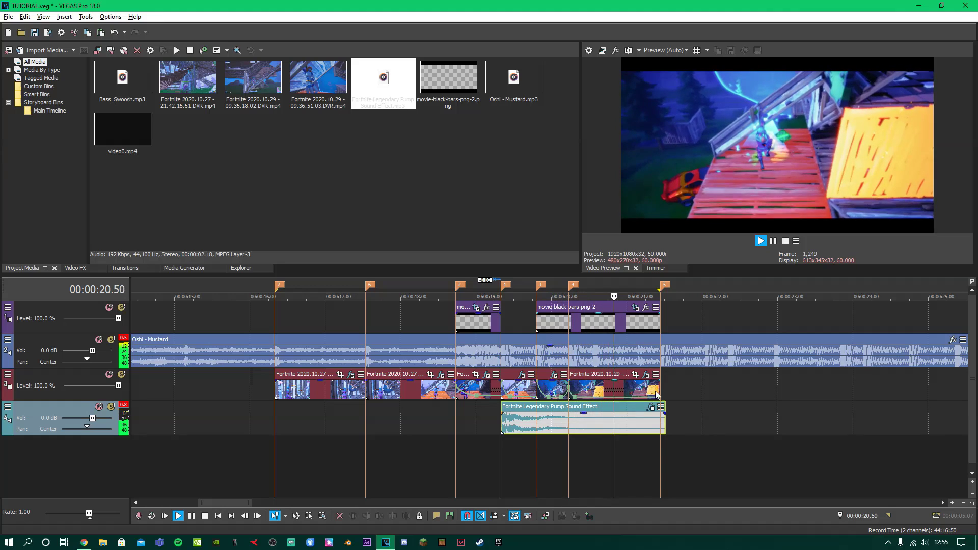
{"action": "key", "text": "space"}
{"action": "key", "text": "space"}
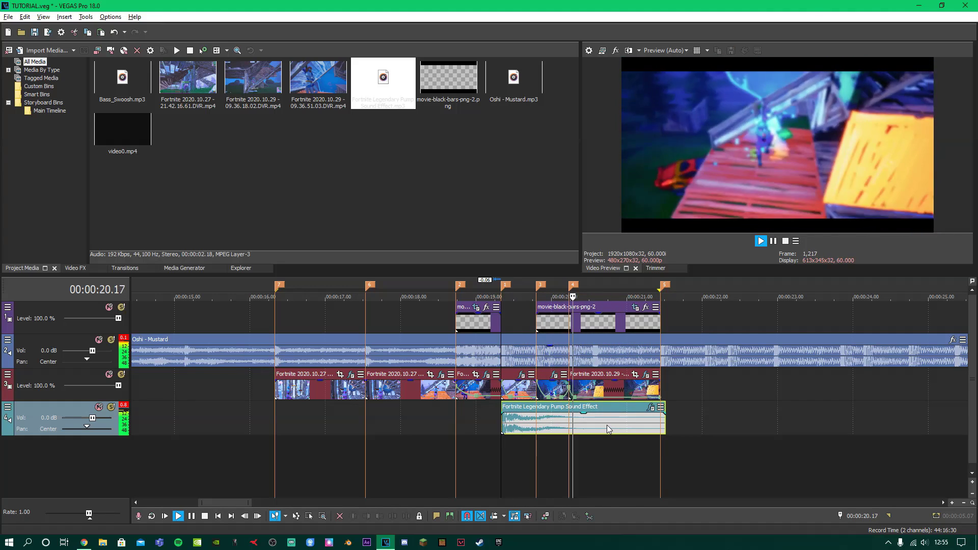
{"action": "key", "text": "space"}
Place Bass_Swoosh.mp3 on a new audio track with its peak around marker 2, raise that track's volume to 12 dB and play it.
{"action": "left_click_drag", "start_coordinate": [122, 81], "coordinate": [361, 331]}
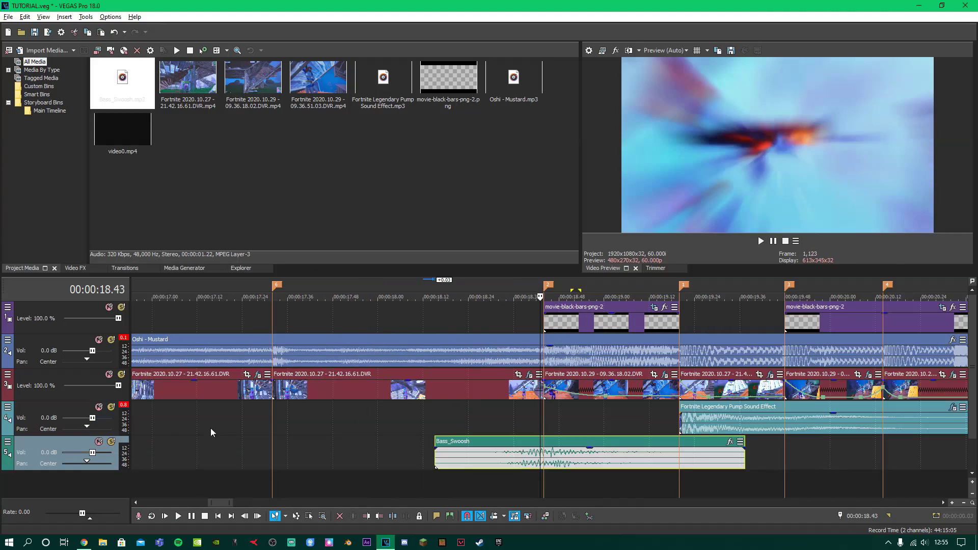
{"action": "left_click_drag", "start_coordinate": [95, 455], "coordinate": [101, 456]}
{"action": "mouse_move", "coordinate": [596, 452]}
{"action": "left_mouse_down"}
{"action": "mouse_move", "coordinate": [600, 465]}
{"action": "mouse_move", "coordinate": [599, 454]}
{"action": "left_mouse_up"}
{"action": "key", "text": "space"}
{"action": "key", "text": "space"}
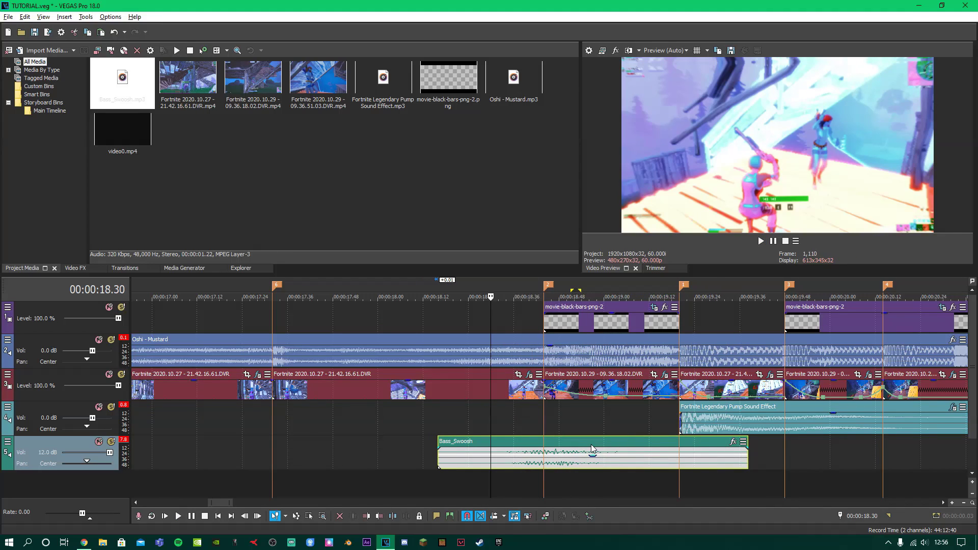
Duplicate the Bass_Swoosh track, move the duplicate's swoosh to peak around marker 1 and play back the result.
{"action": "scroll", "coordinate": [568, 461], "scroll_direction": "down", "scroll_amount": 5}
{"action": "right_click", "coordinate": [9, 441]}
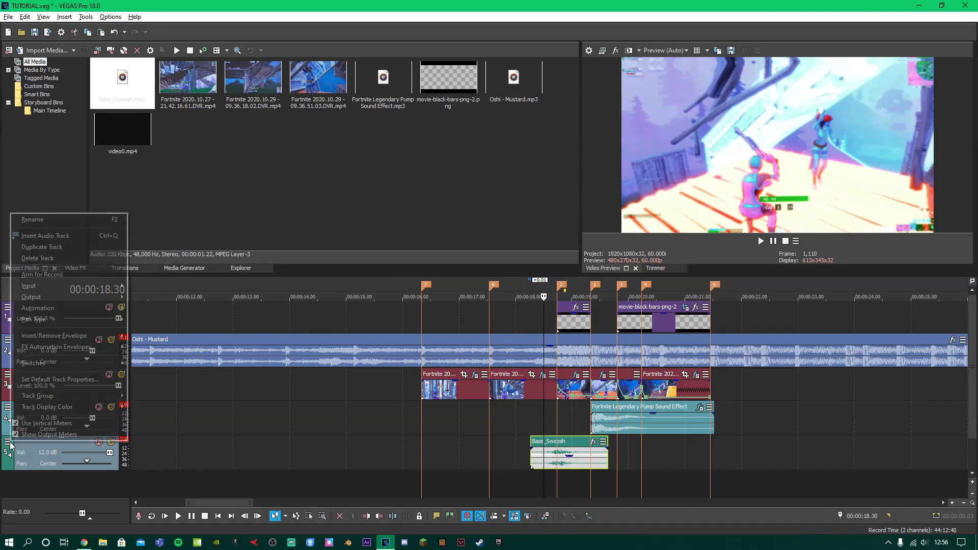
{"action": "left_click", "coordinate": [43, 247]}
{"action": "left_click_drag", "start_coordinate": [560, 478], "coordinate": [595, 481]}
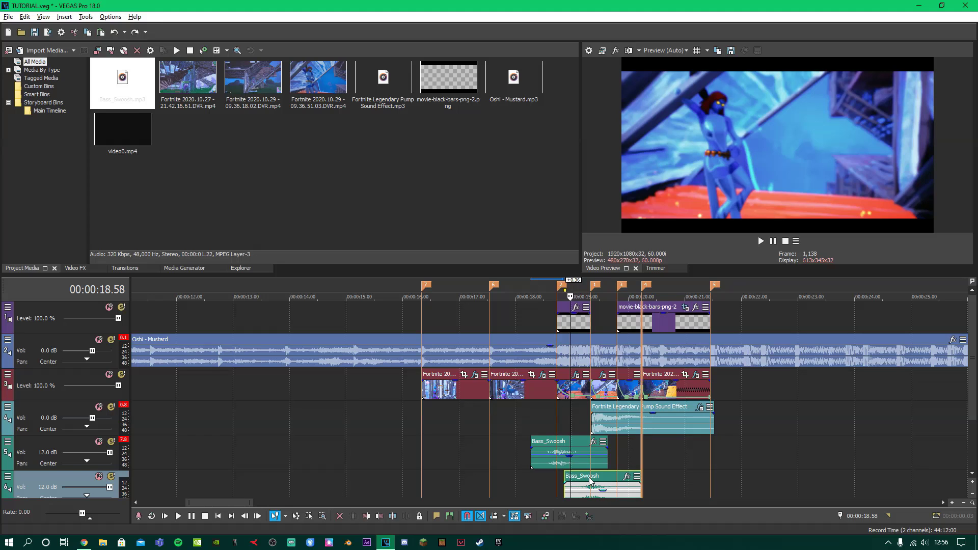
{"action": "key", "text": "space"}
{"action": "key", "text": "space"}
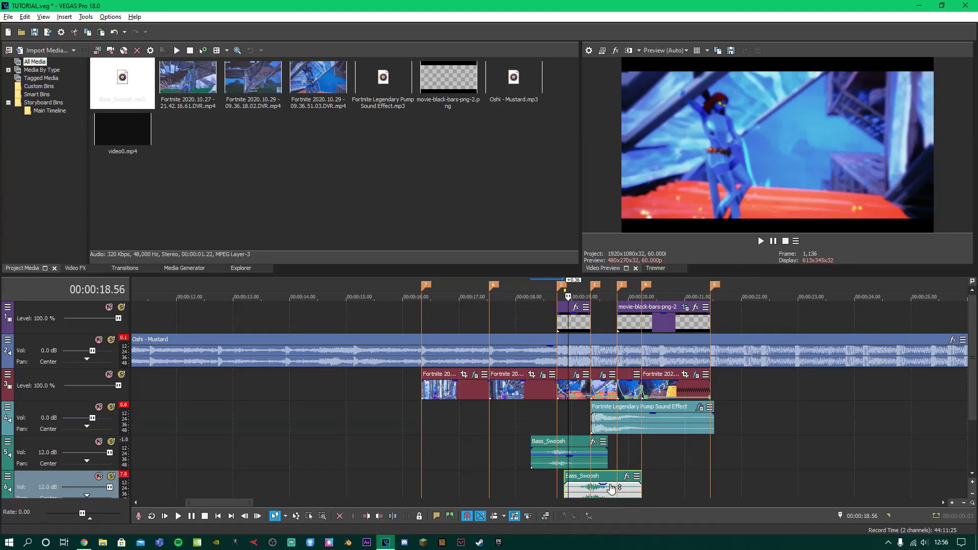
{"action": "key", "text": "space"}
{"action": "key", "text": "space"}
{"action": "key", "text": "space"}
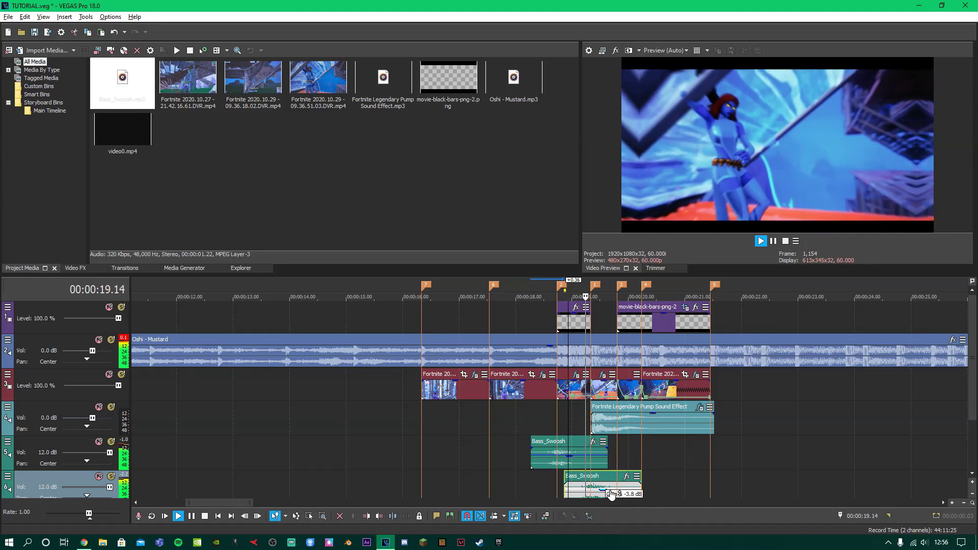
Copy the first Bass_Swoosh event further along its own track so that it peaks around marker 3, and play it back.
{"action": "left_click", "coordinate": [580, 464]}
{"action": "left_click_drag", "start_coordinate": [580, 463], "coordinate": [605, 464]}
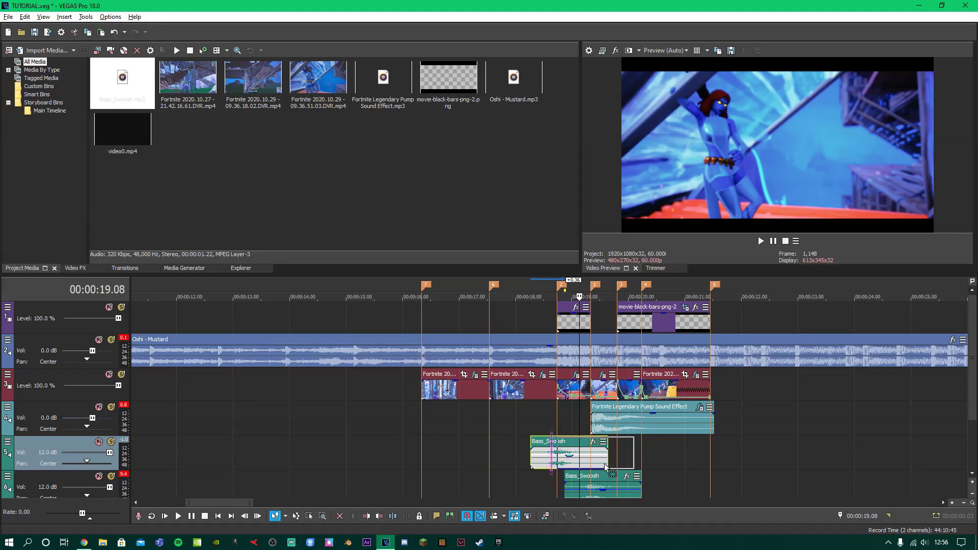
{"action": "left_click", "coordinate": [613, 462]}
{"action": "scroll", "coordinate": [611, 464], "scroll_direction": "up", "scroll_amount": 3}
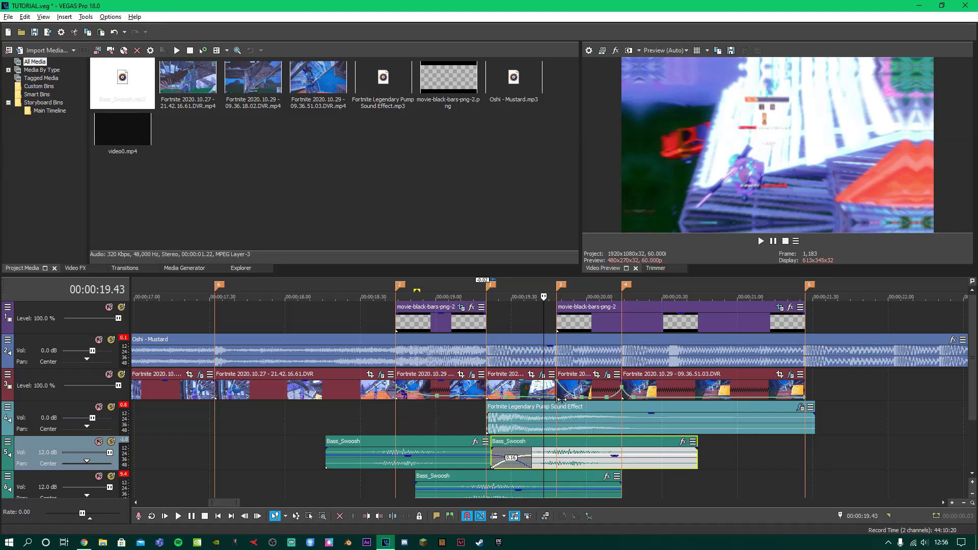
{"action": "key", "text": "space"}
{"action": "key", "text": "space"}
{"action": "key", "text": "space"}
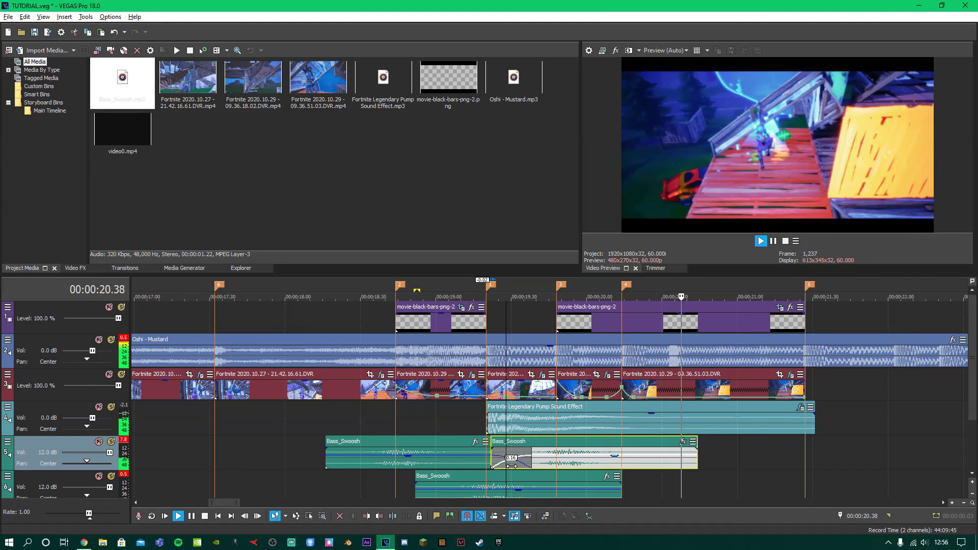
{"action": "key", "text": "space"}
Play the montage from its first clip at 00:00:16.20 to check the swooshes against the video.
{"action": "scroll", "coordinate": [467, 457], "scroll_direction": "down", "scroll_amount": 4}
{"action": "left_click_drag", "start_coordinate": [383, 416], "coordinate": [569, 417]}
{"action": "key", "text": "w"}
{"action": "scroll", "coordinate": [551, 418], "scroll_direction": "up", "scroll_amount": 1}
{"action": "left_click", "coordinate": [551, 419]}
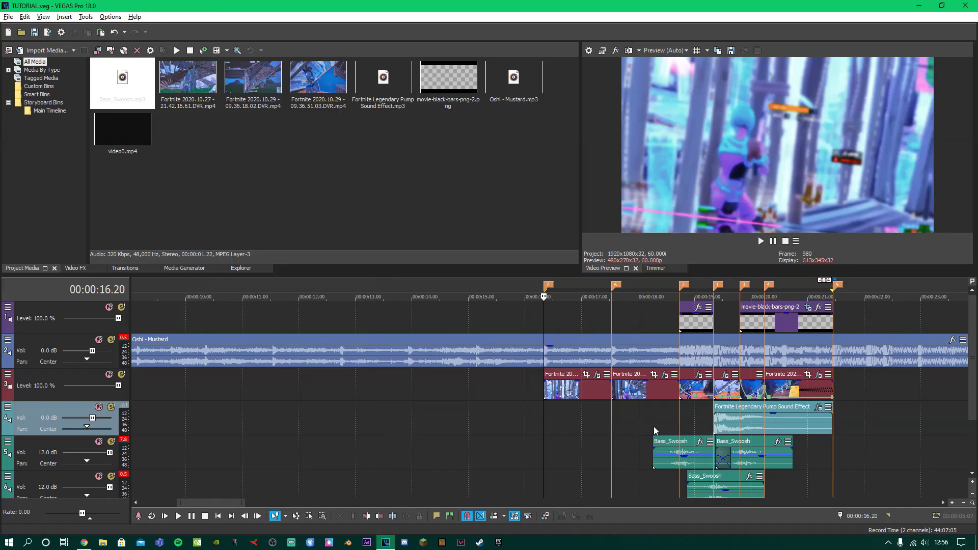
{"action": "key", "text": "space"}
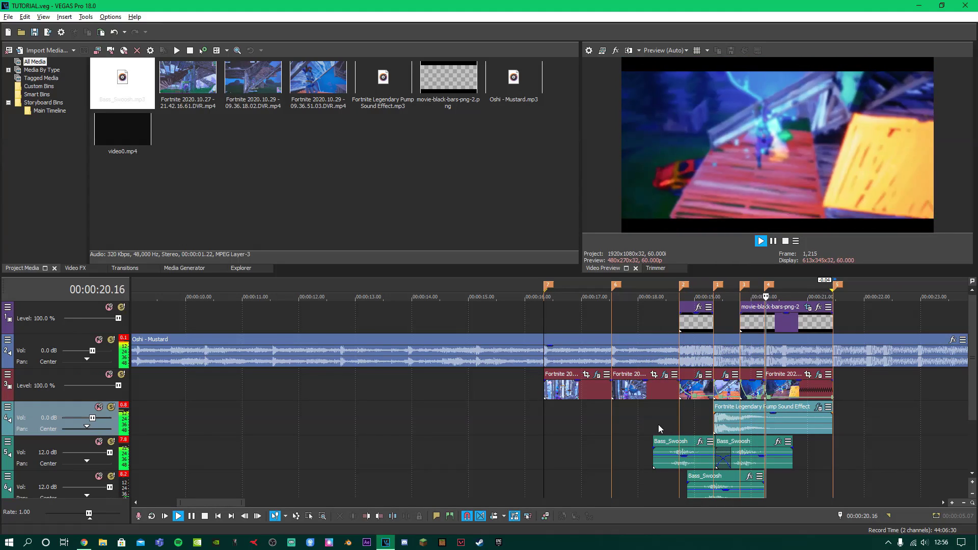
{"action": "key", "text": "space"}
Apply the RSMB PRO effect with the ALDUCK OG preset to the first two video clips.
{"action": "scroll", "coordinate": [708, 415], "scroll_direction": "down", "scroll_amount": 4}
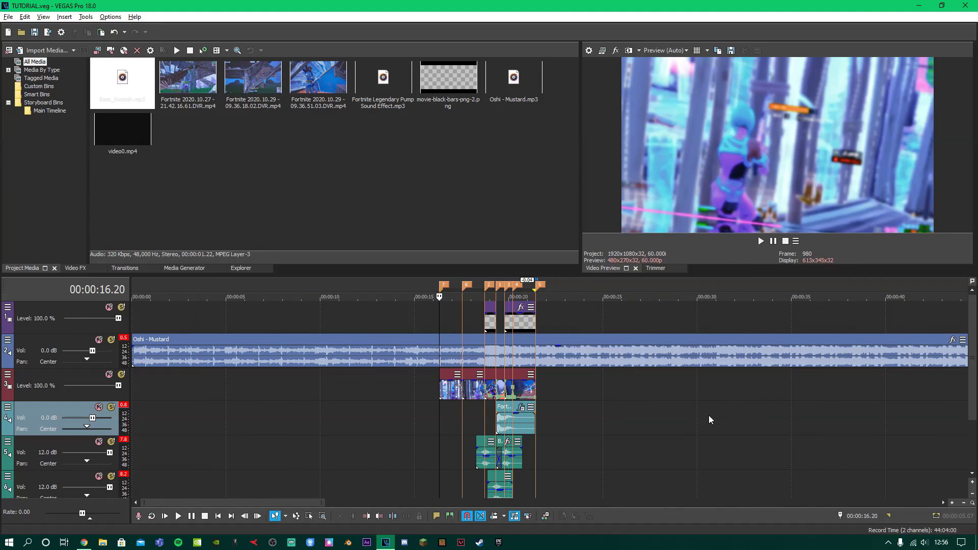
{"action": "left_click", "coordinate": [448, 397]}
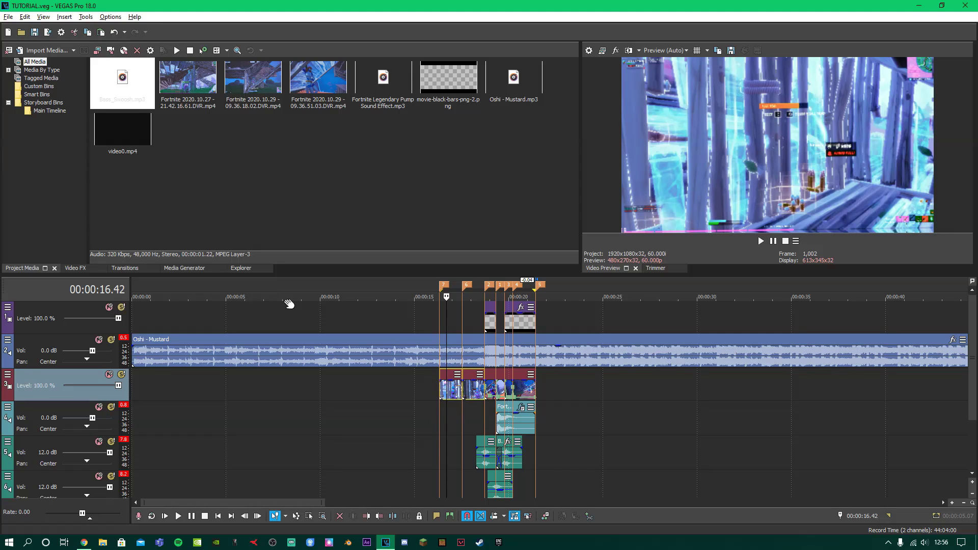
{"action": "left_click", "coordinate": [74, 268]}
{"action": "left_click", "coordinate": [63, 145]}
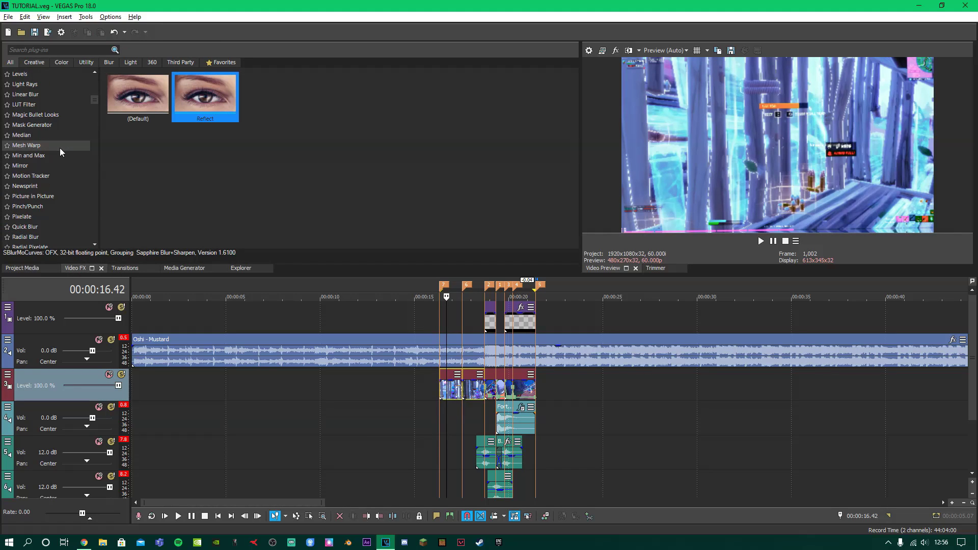
{"action": "scroll", "coordinate": [45, 173], "scroll_direction": "up", "scroll_amount": 2}
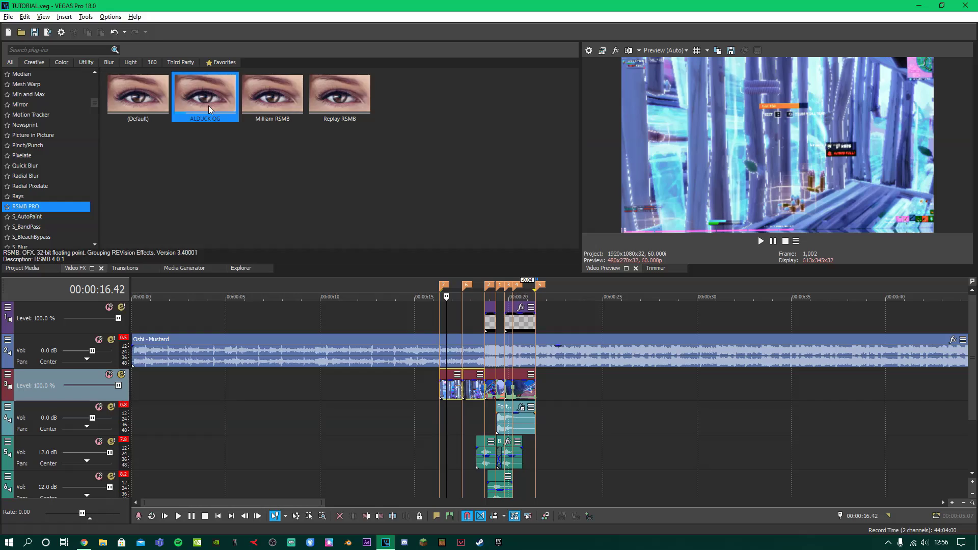
{"action": "double_click", "coordinate": [208, 105]}
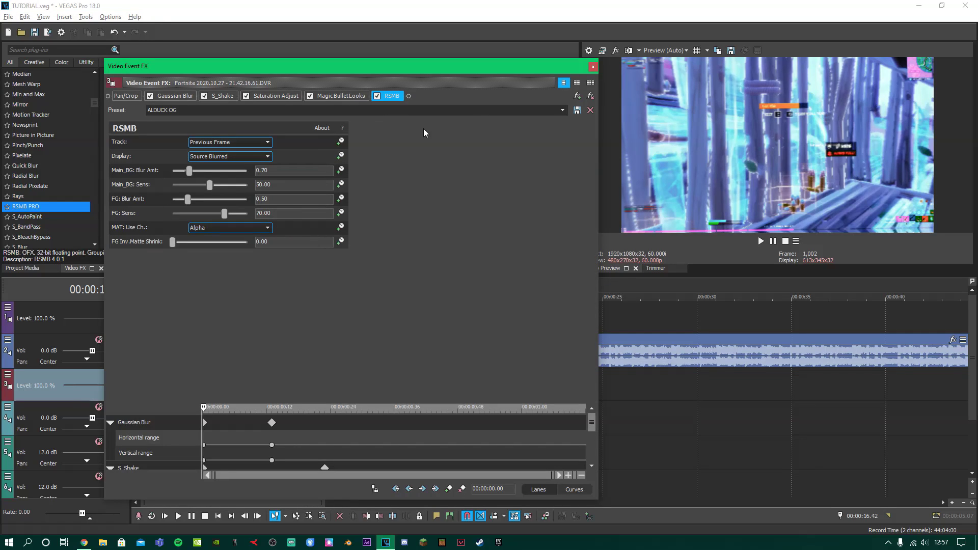
{"action": "left_click", "coordinate": [593, 67]}
Apply the RSMB PRO ALDUCK OG preset to all remaining video clips, from marker 2 to the end of the montage.
{"action": "left_click", "coordinate": [501, 393]}
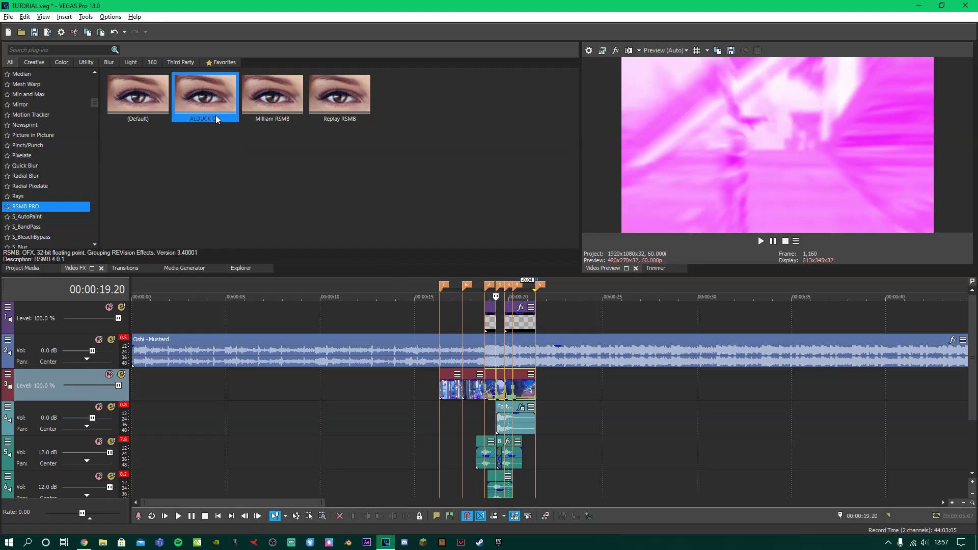
{"action": "left_click_drag", "start_coordinate": [207, 100], "coordinate": [461, 350]}
{"action": "left_click_drag", "start_coordinate": [481, 391], "coordinate": [482, 391]}
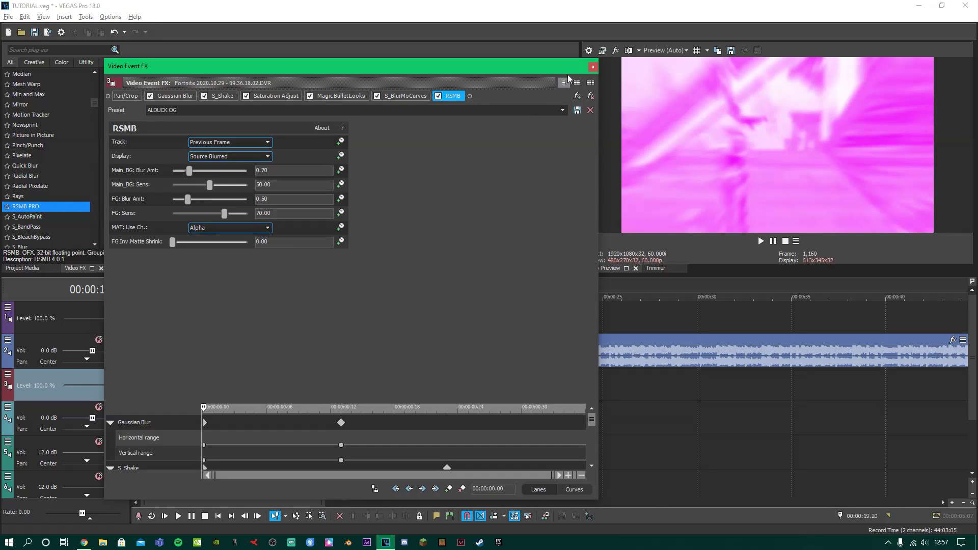
{"action": "left_click", "coordinate": [591, 66]}
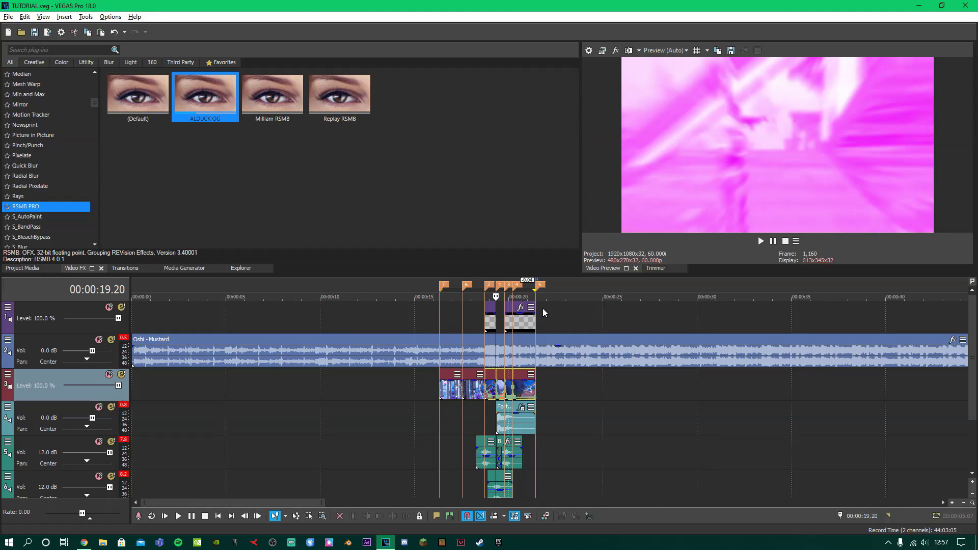